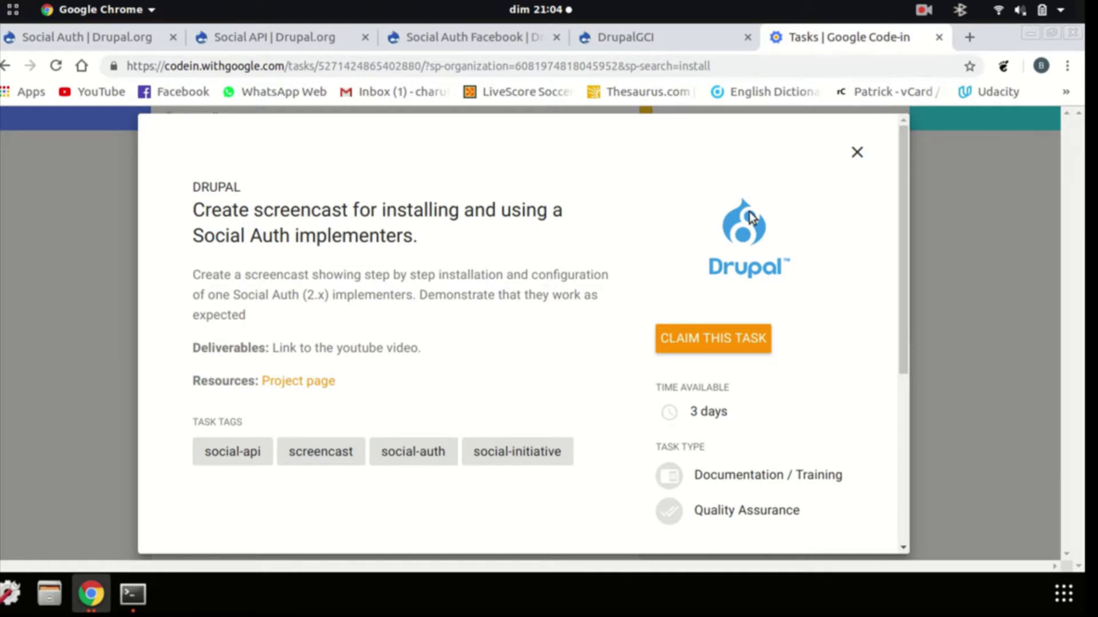
# Close the Google Code-in Social Auth screencast task tab to reveal the DrupalGCI welcome page
pyautogui.click(939, 37)
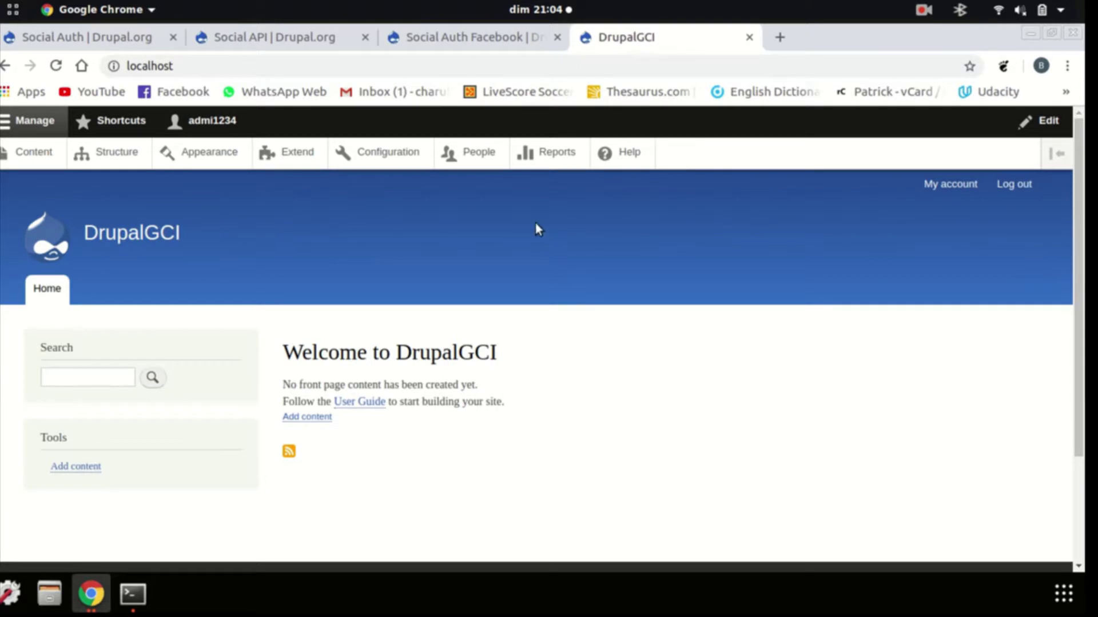
# Scroll the Social Auth project page to its implementers: Social Auth Google, Facebook and LinkedIn
pyautogui.click(94, 39)
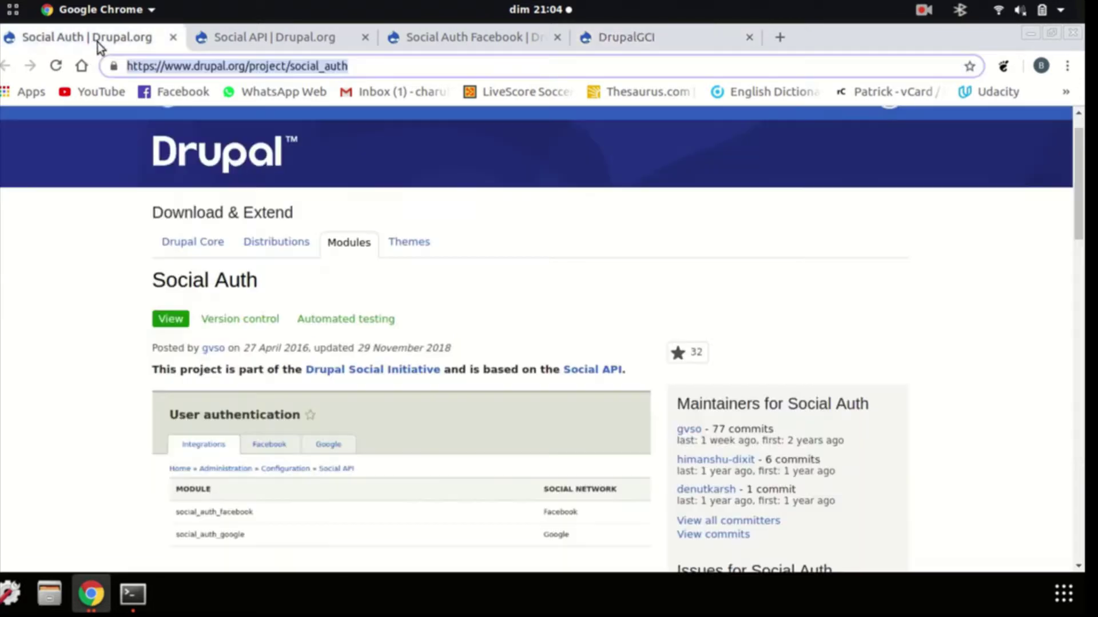
pyautogui.scroll(-10, 383, 418)
pyautogui.scroll(-7, 382, 417)
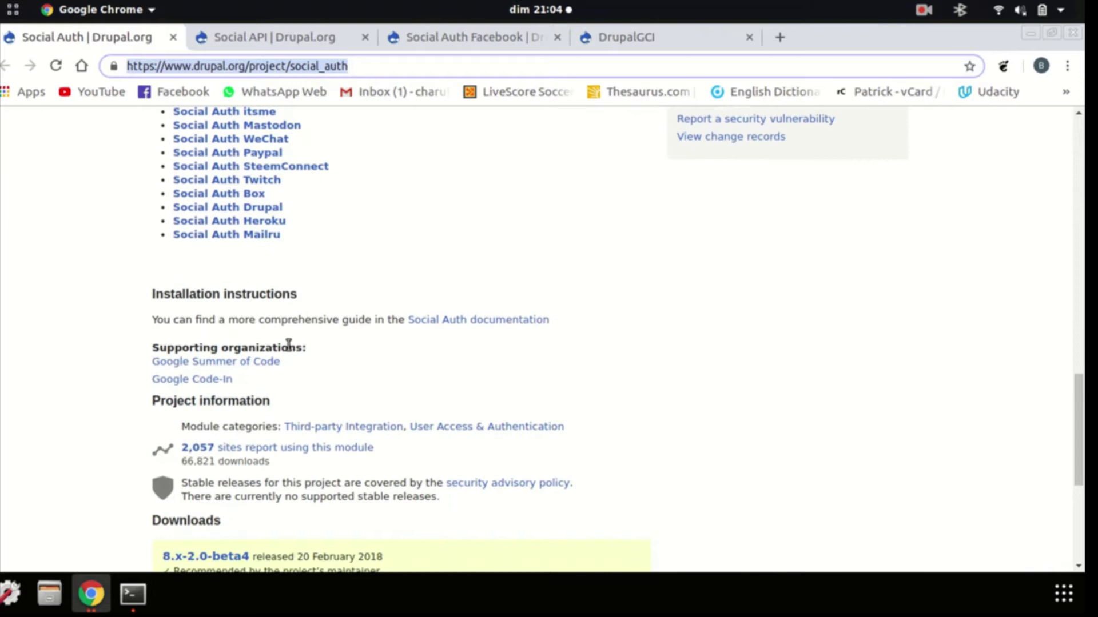
pyautogui.scroll(5, 375, 393)
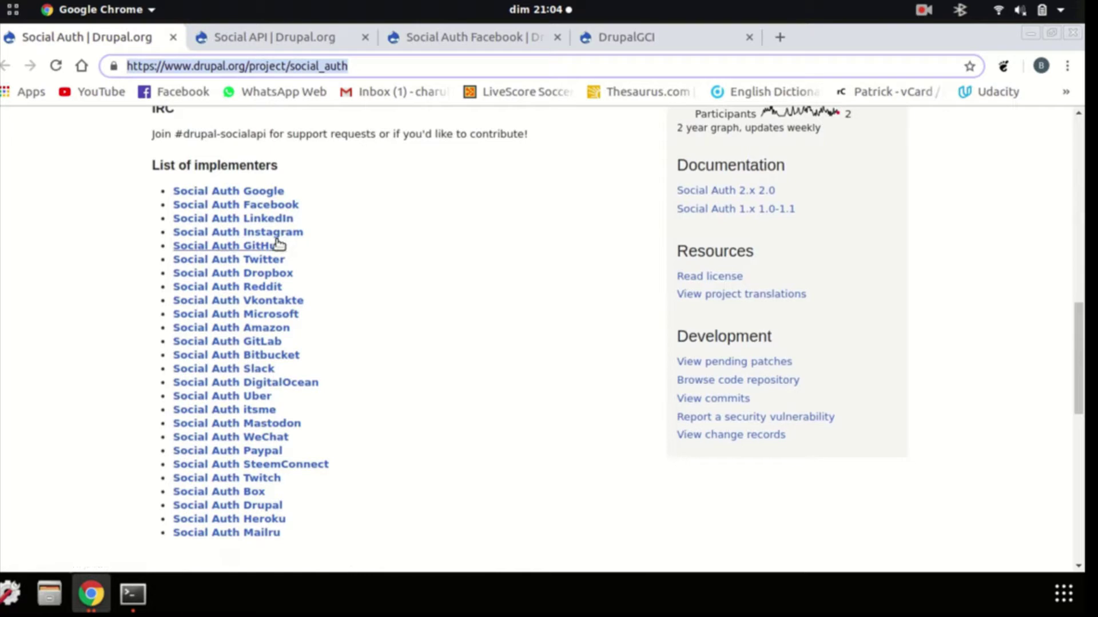
pyautogui.click(530, 297)
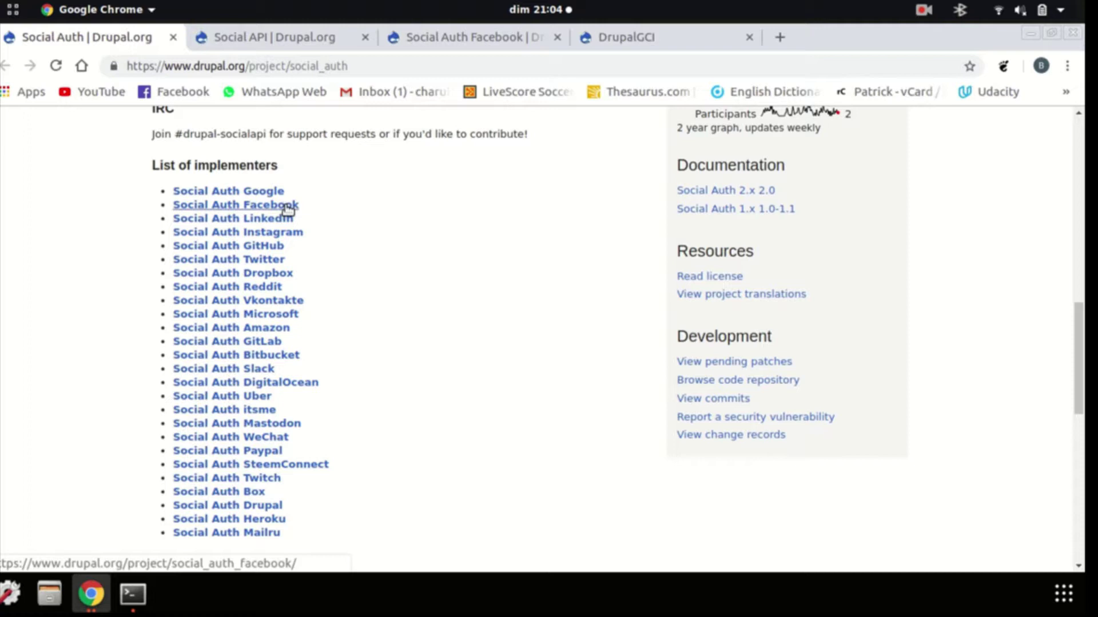
# Compare the Social Auth Facebook and Social API project pages against the Social Auth page
pyautogui.click(475, 40)
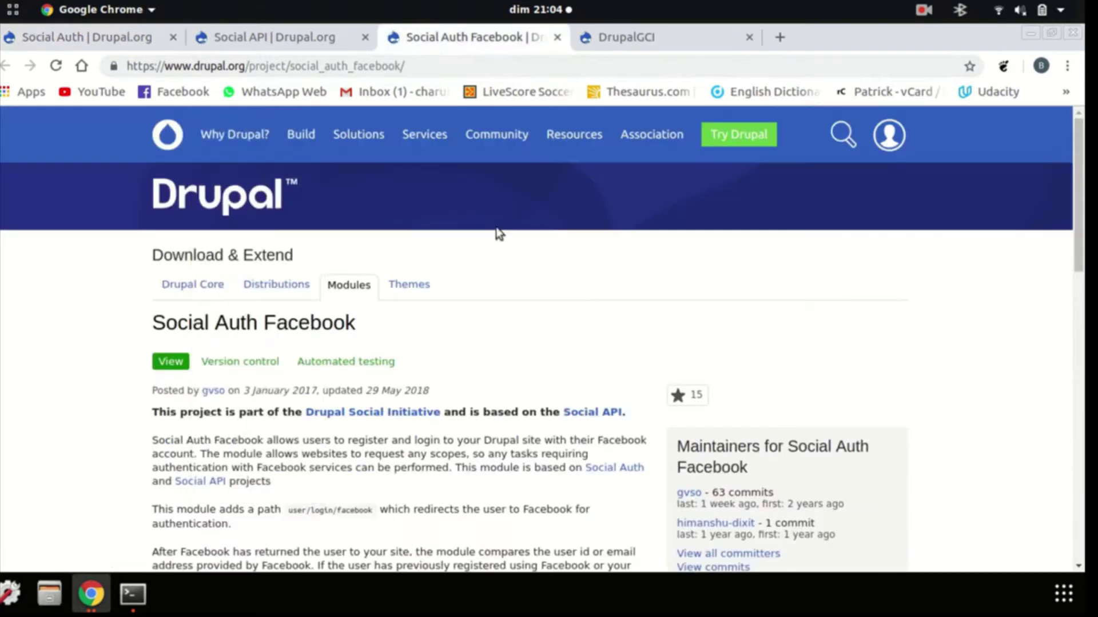
pyautogui.click(115, 37)
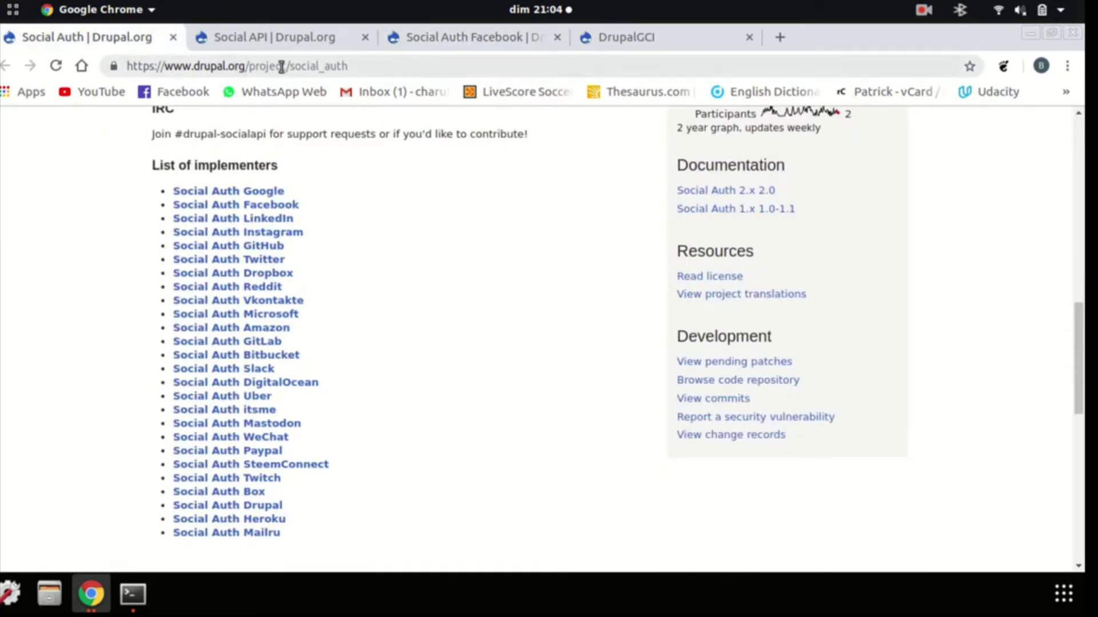
pyautogui.click(424, 38)
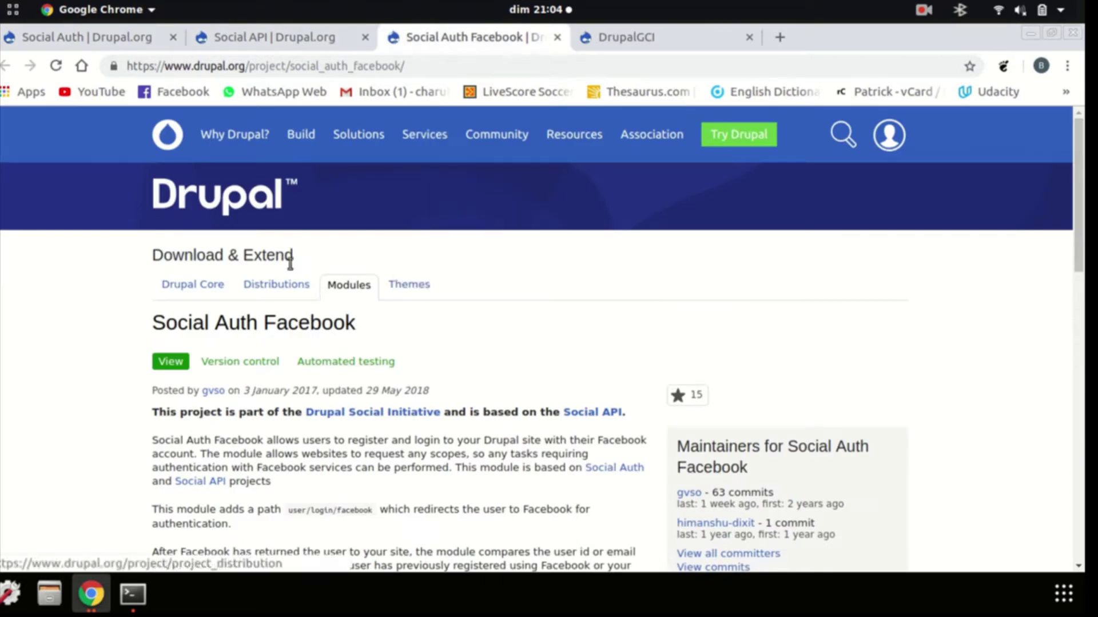
pyautogui.click(112, 32)
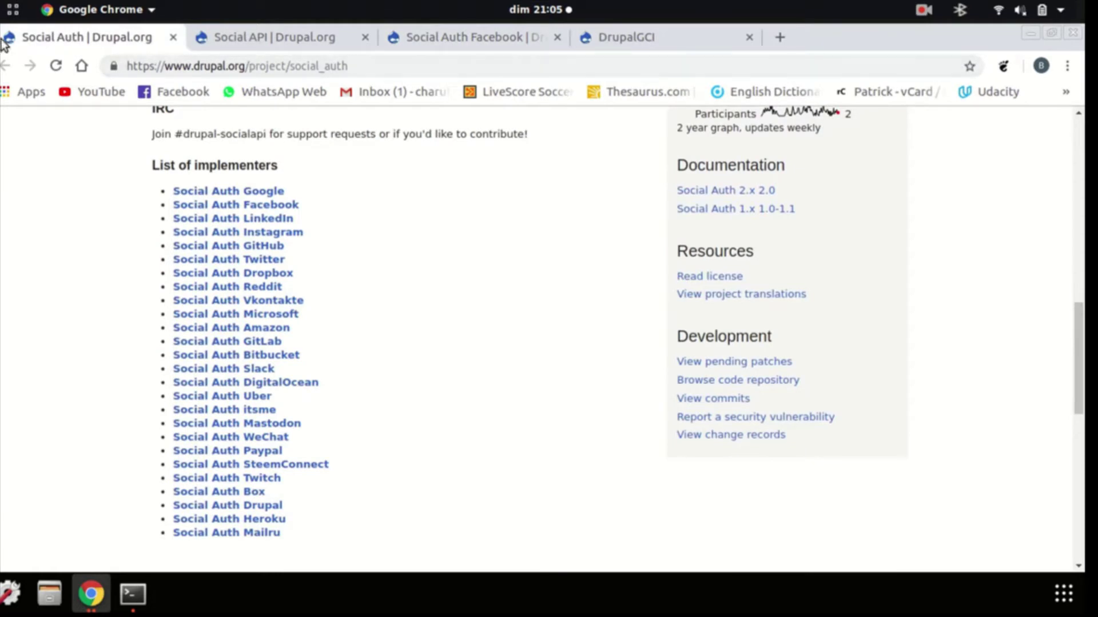
pyautogui.click(276, 40)
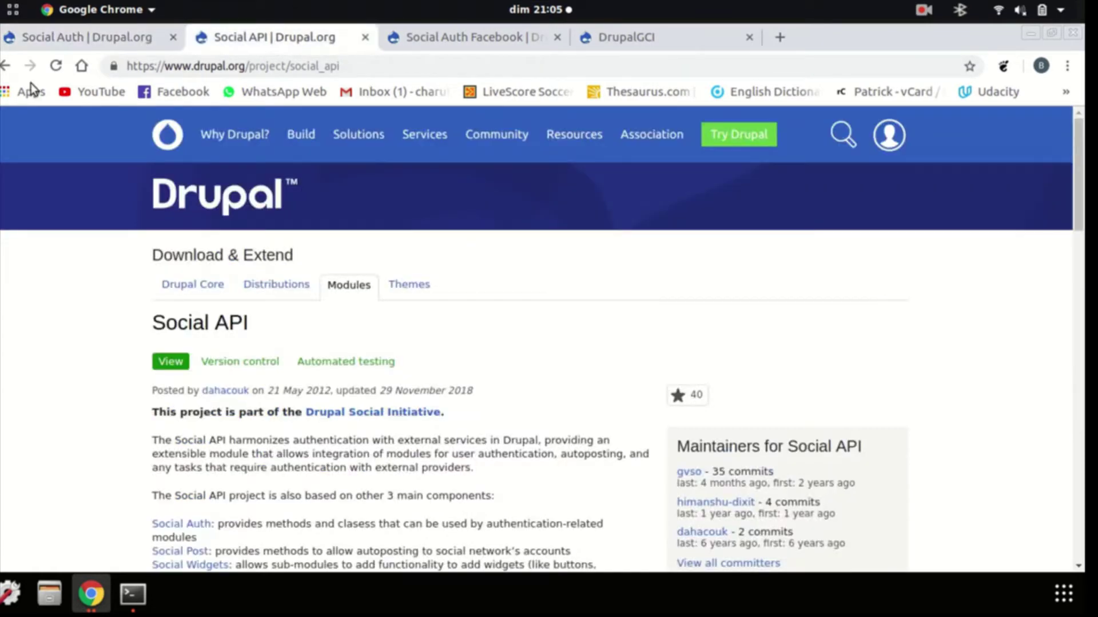
pyautogui.click(34, 39)
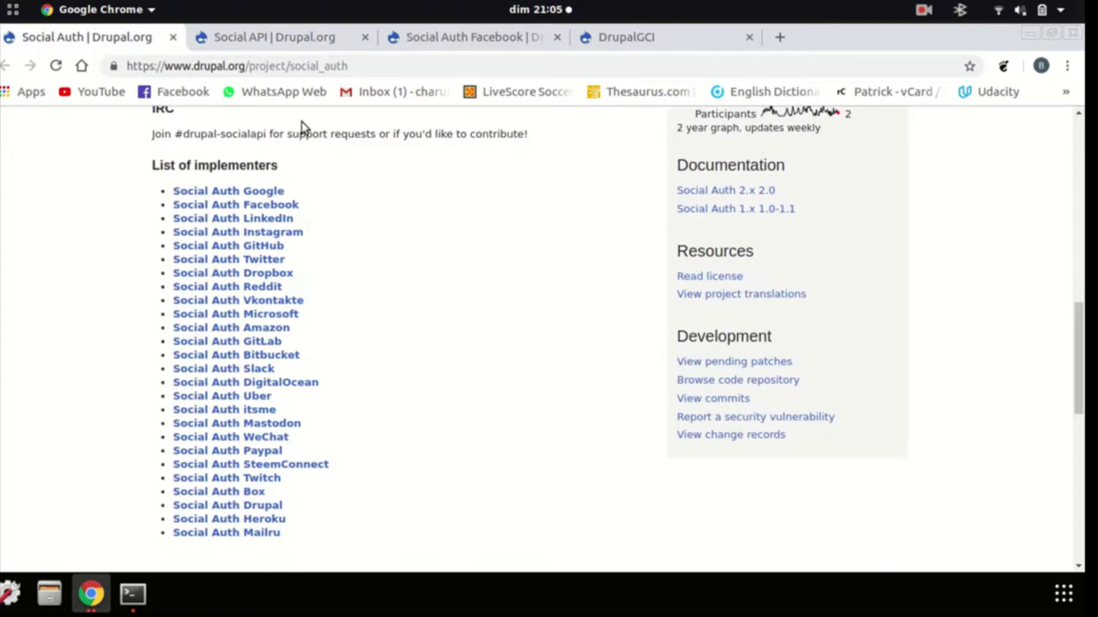
# Select the page addresses of Social Auth, Social API and Social Auth Facebook in turn
pyautogui.click(370, 66)
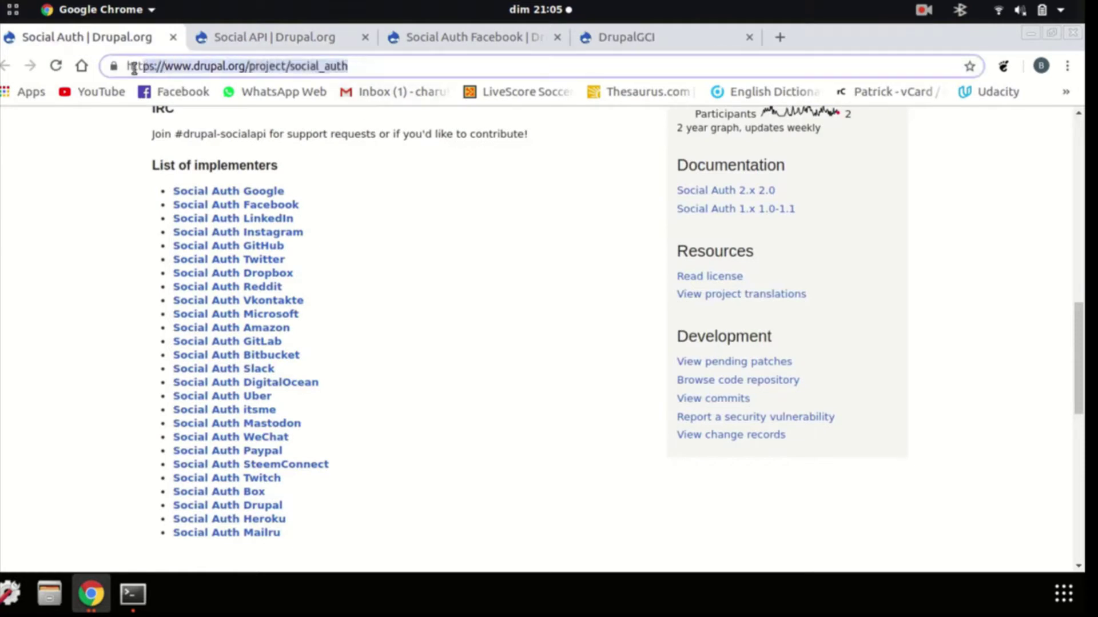
pyautogui.click(252, 40)
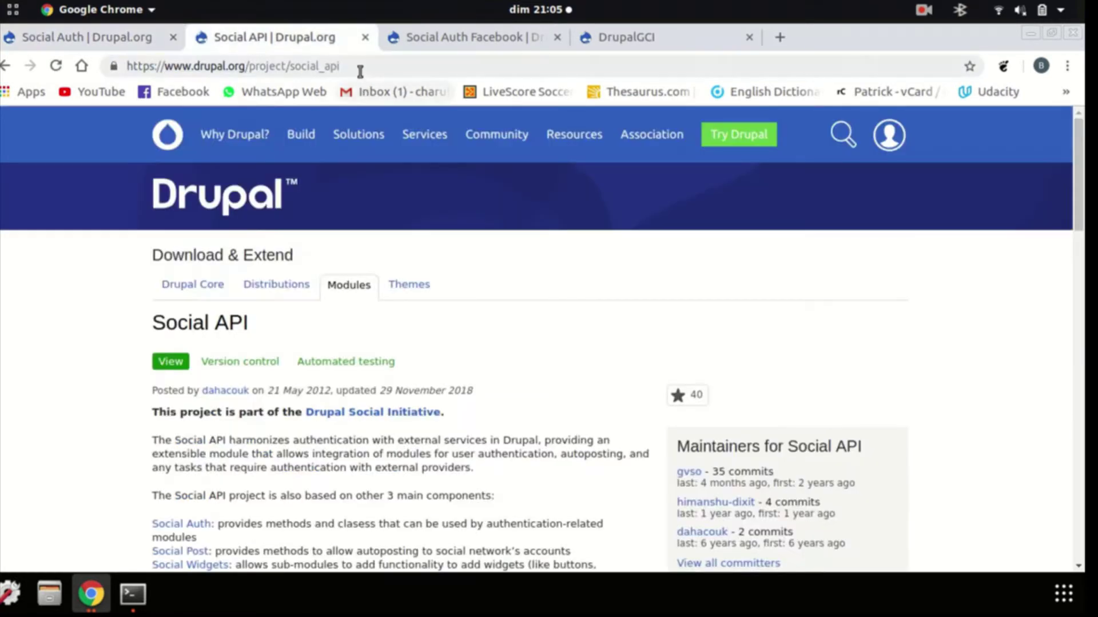
pyautogui.moveTo(359, 67); pyautogui.dragTo(165, 80)
pyautogui.click(409, 38)
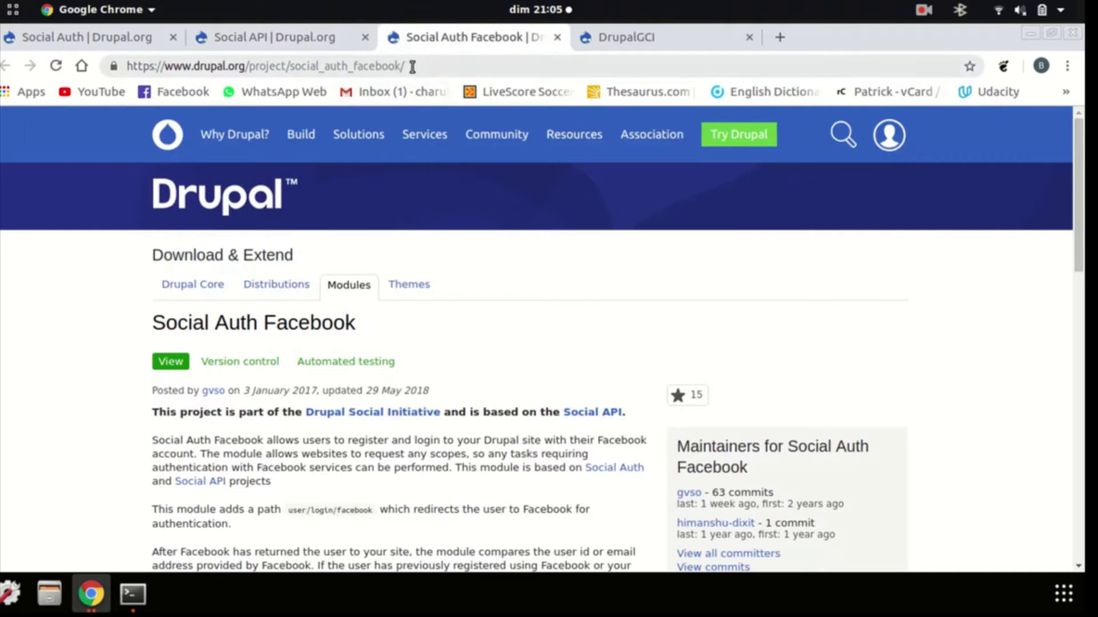
pyautogui.click(400, 67)
pyautogui.moveTo(401, 68); pyautogui.dragTo(126, 68)
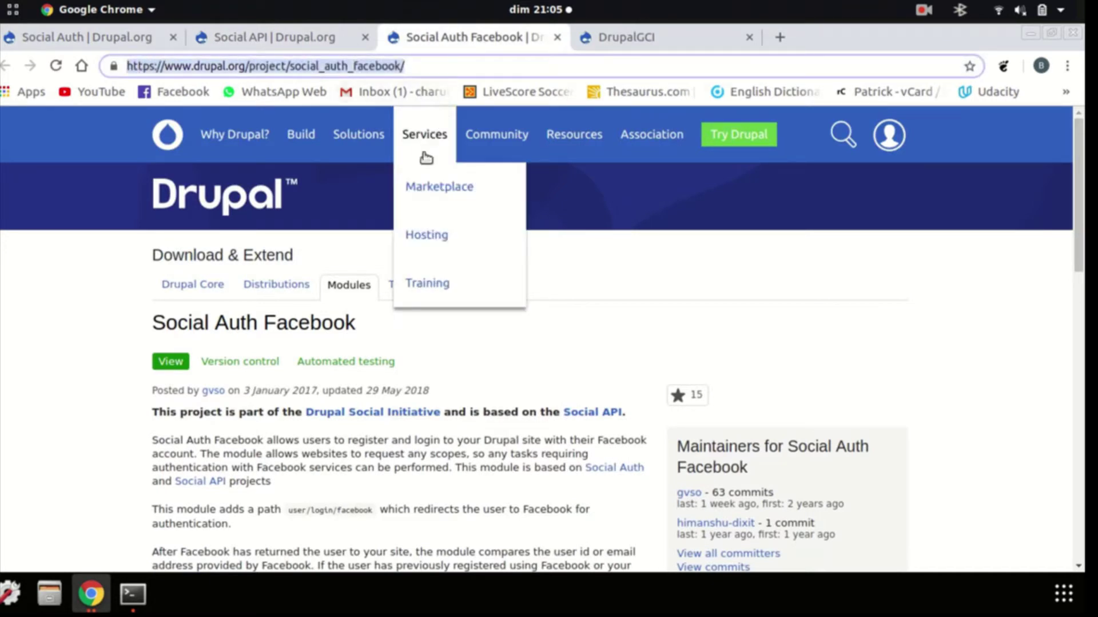
# Look over the Social Auth page once more, then return to the local DrupalGCI site
pyautogui.click(56, 35)
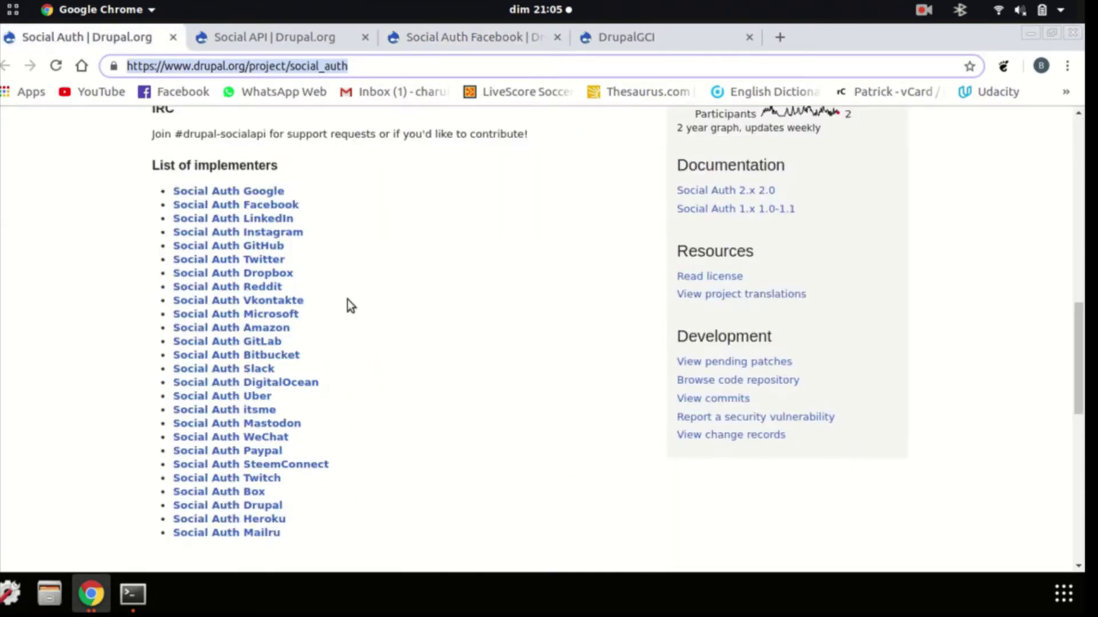
pyautogui.scroll(-1, 464, 312)
pyautogui.scroll(-10, 464, 312)
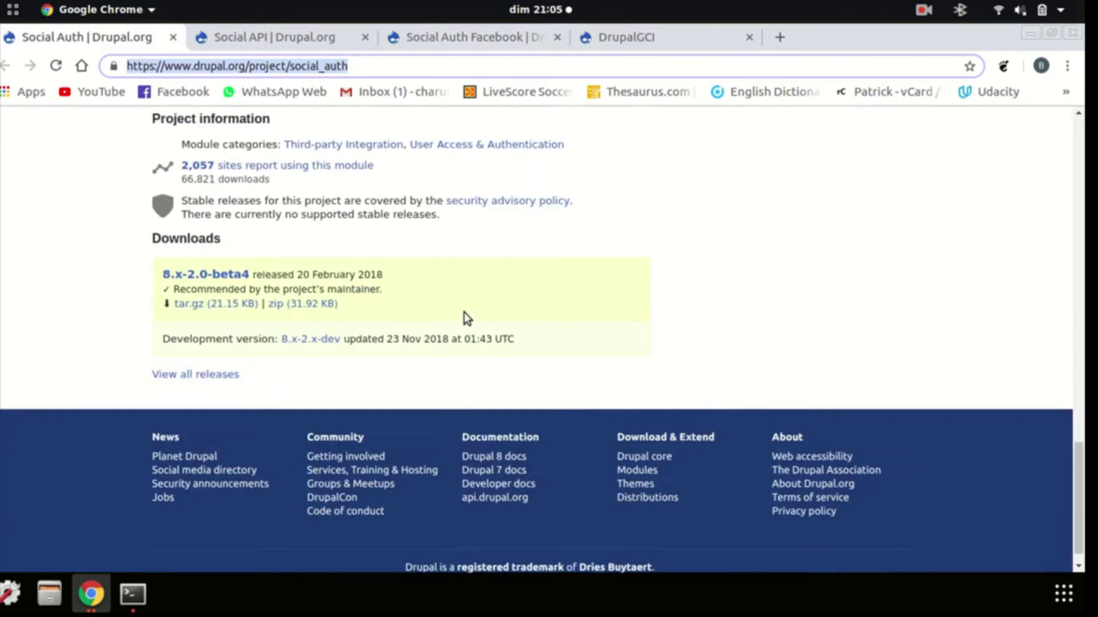
pyautogui.scroll(7, 445, 283)
pyautogui.scroll(5, 446, 284)
pyautogui.click(640, 38)
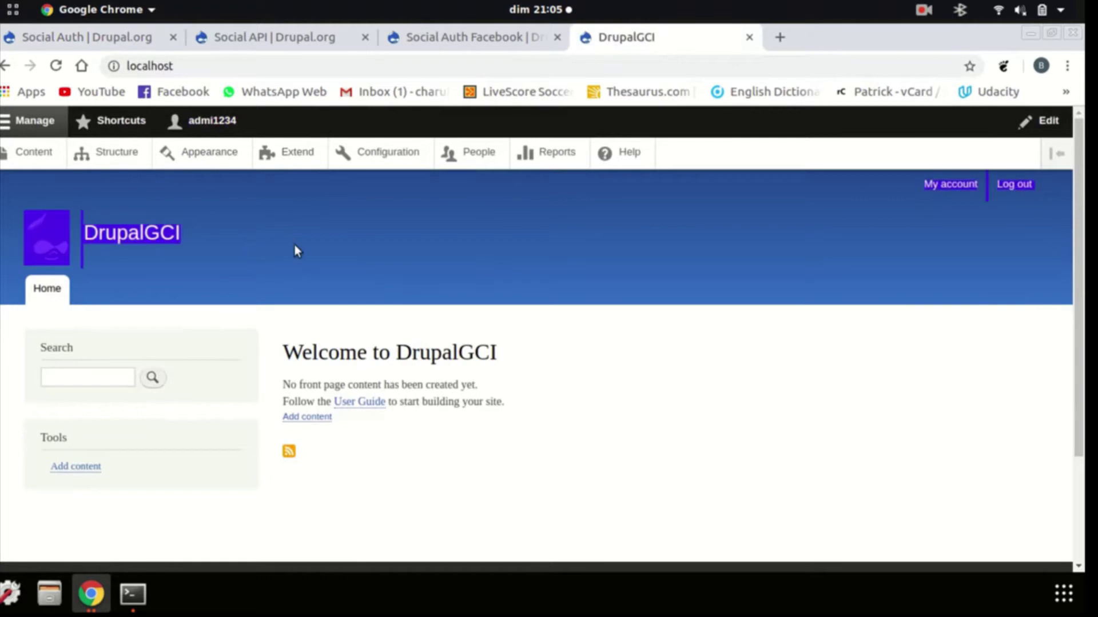
# Go to Extend's Install new module form and focus the Install from a URL field
pyautogui.click(297, 164)
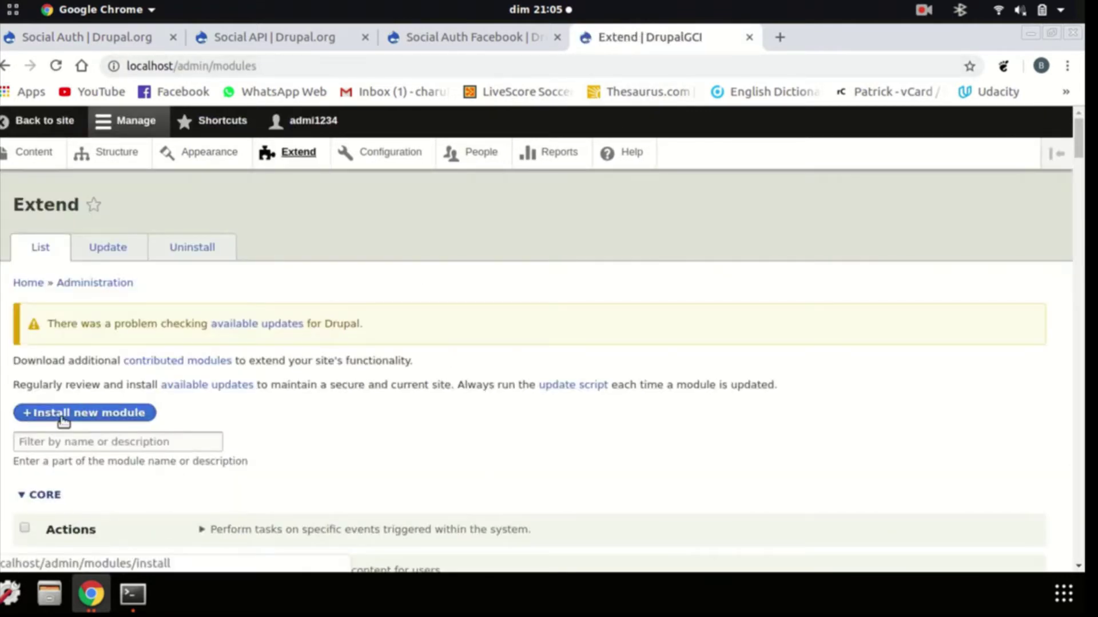
pyautogui.click(63, 419)
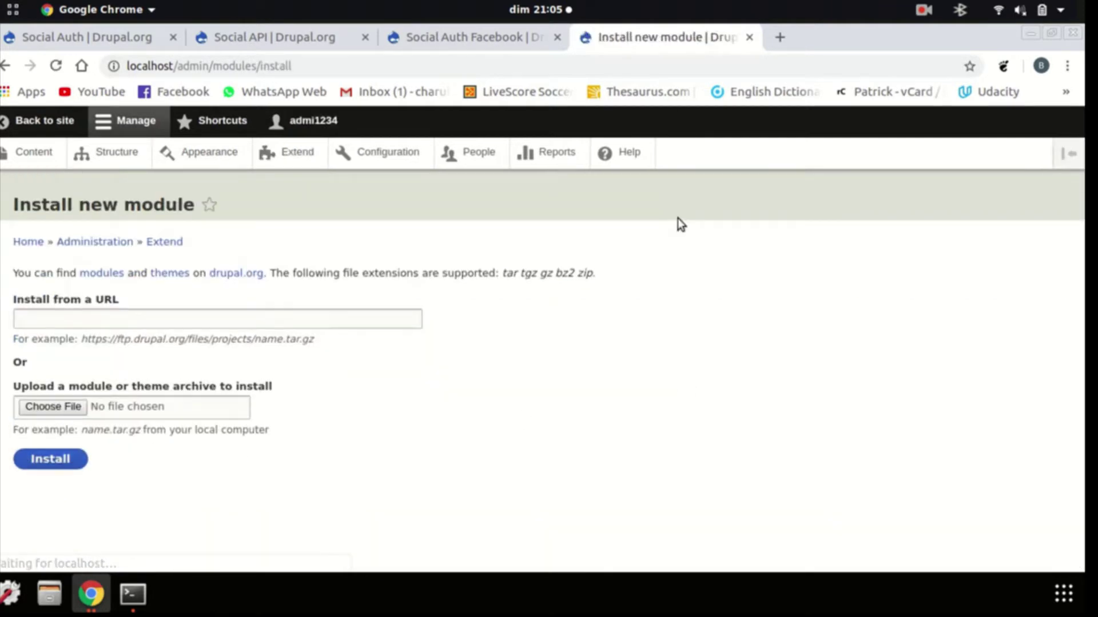
pyautogui.click(200, 324)
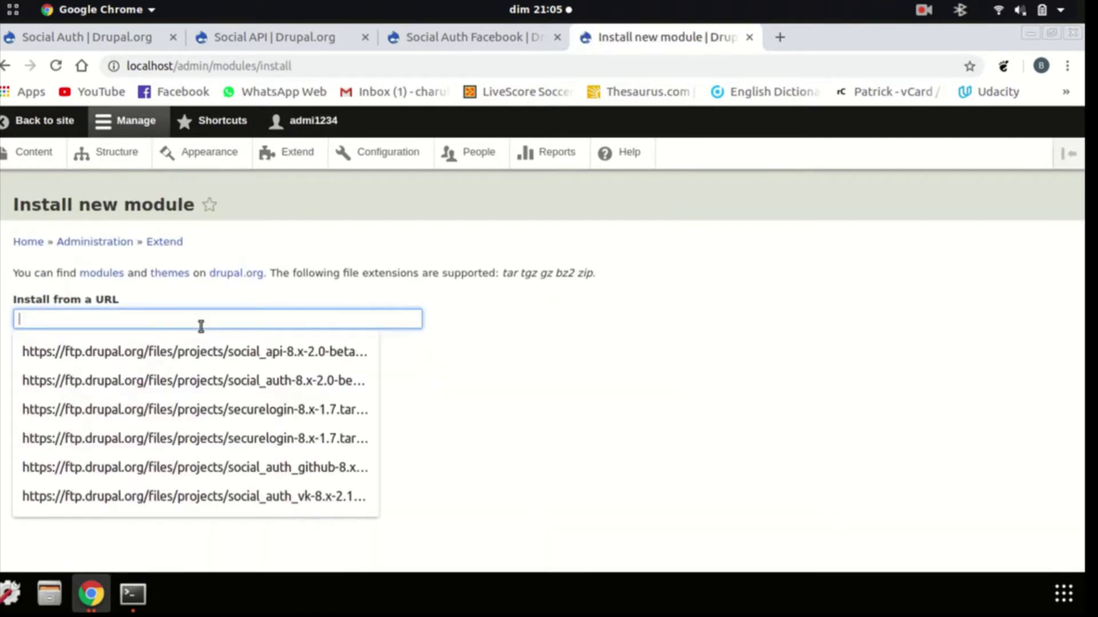
pyautogui.click(709, 280)
# Copy the Social Auth 8.x-2.0-beta4 tar.gz link and paste it into the URL field
pyautogui.click(50, 41)
pyautogui.scroll(-15, 351, 396)
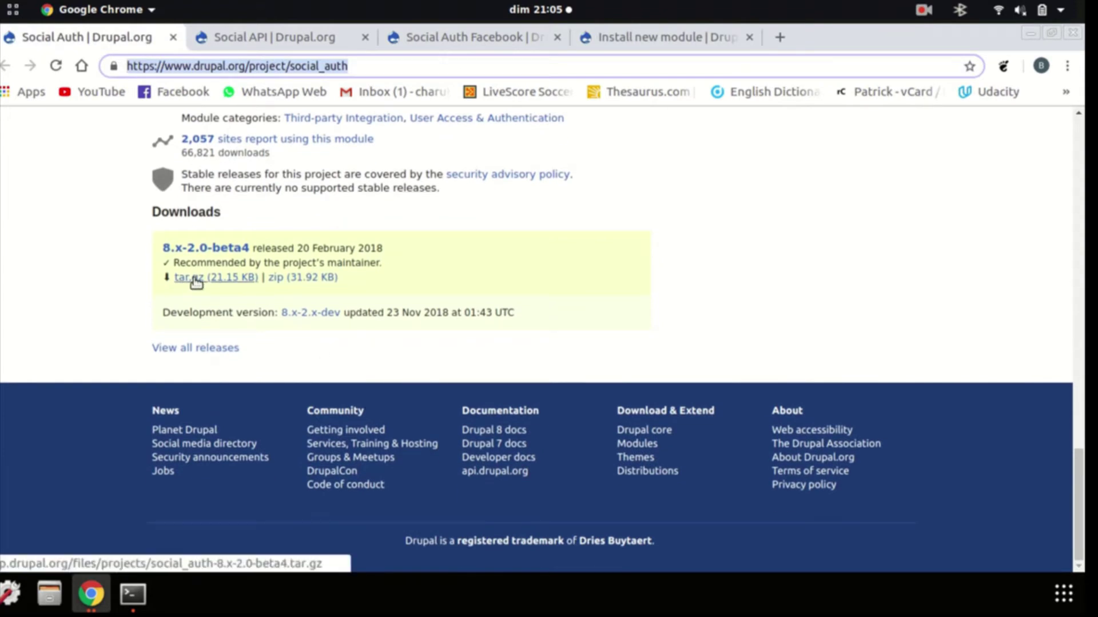
pyautogui.rightClick(195, 279)
pyautogui.click(249, 386)
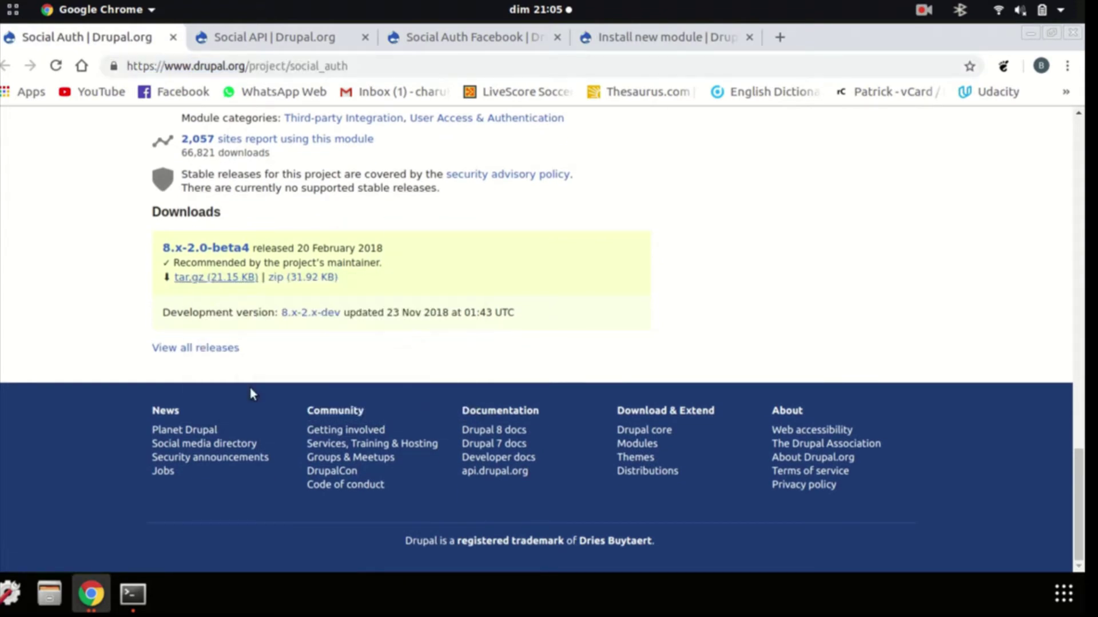
pyautogui.click(661, 40)
pyautogui.rightClick(283, 312)
pyautogui.click(313, 407)
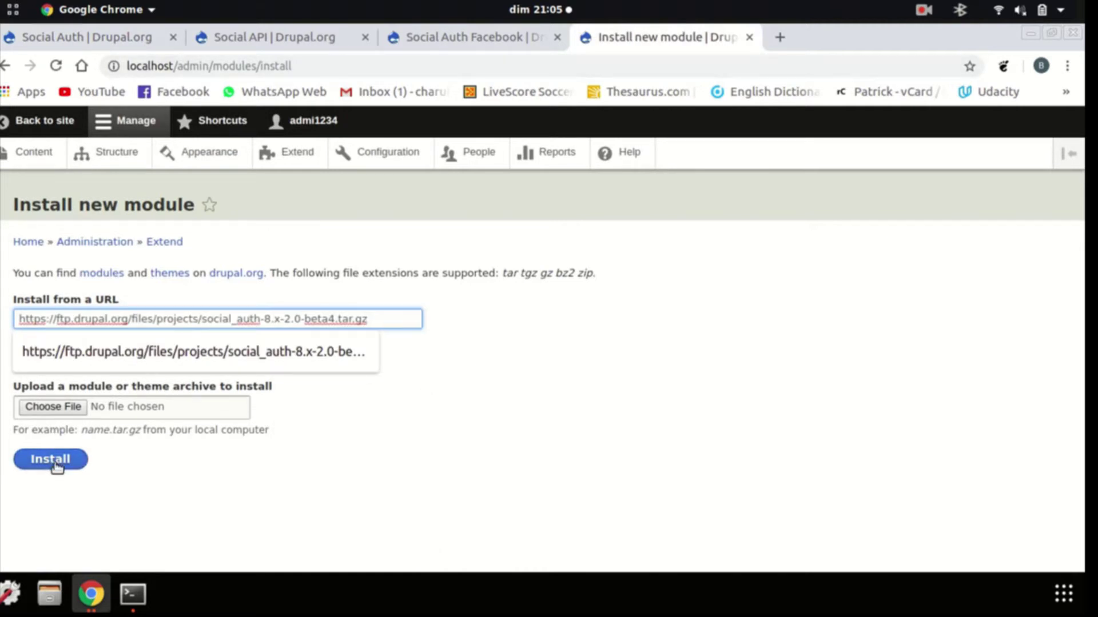
# Run the install and highlight the resulting 'Social Auth is already installed' error
pyautogui.click(564, 418)
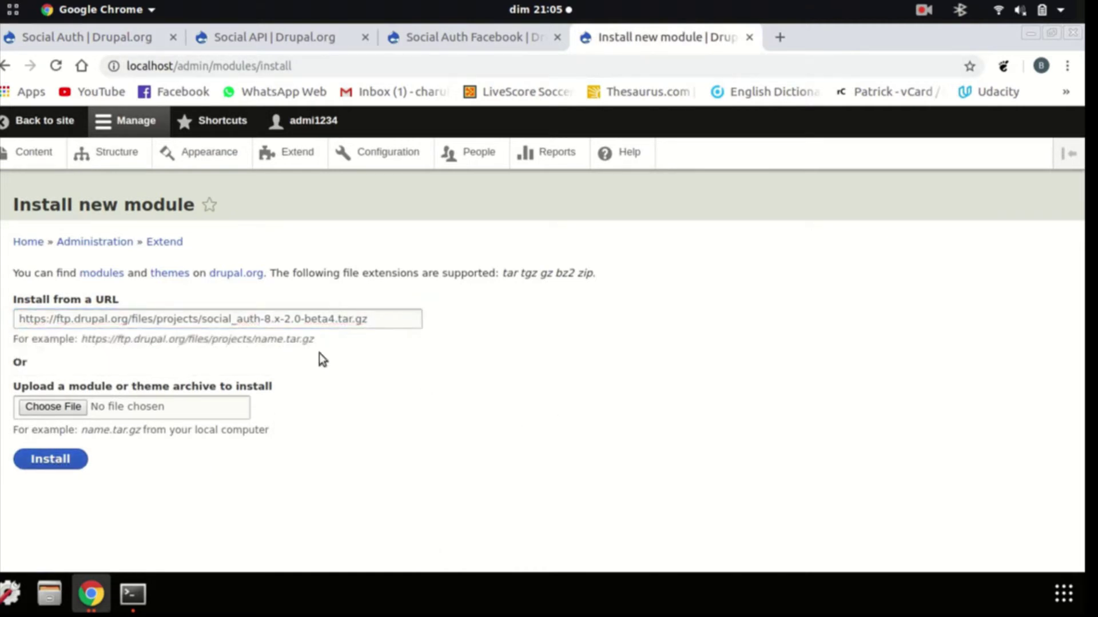
pyautogui.click(53, 461)
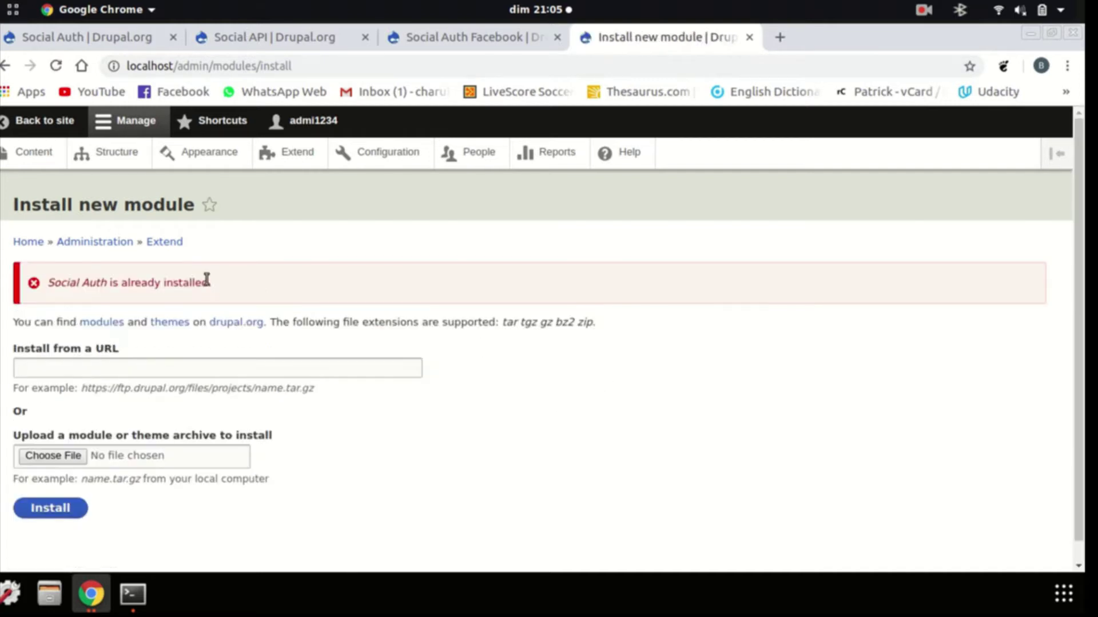
pyautogui.moveTo(207, 279); pyautogui.dragTo(38, 282)
pyautogui.click(395, 298)
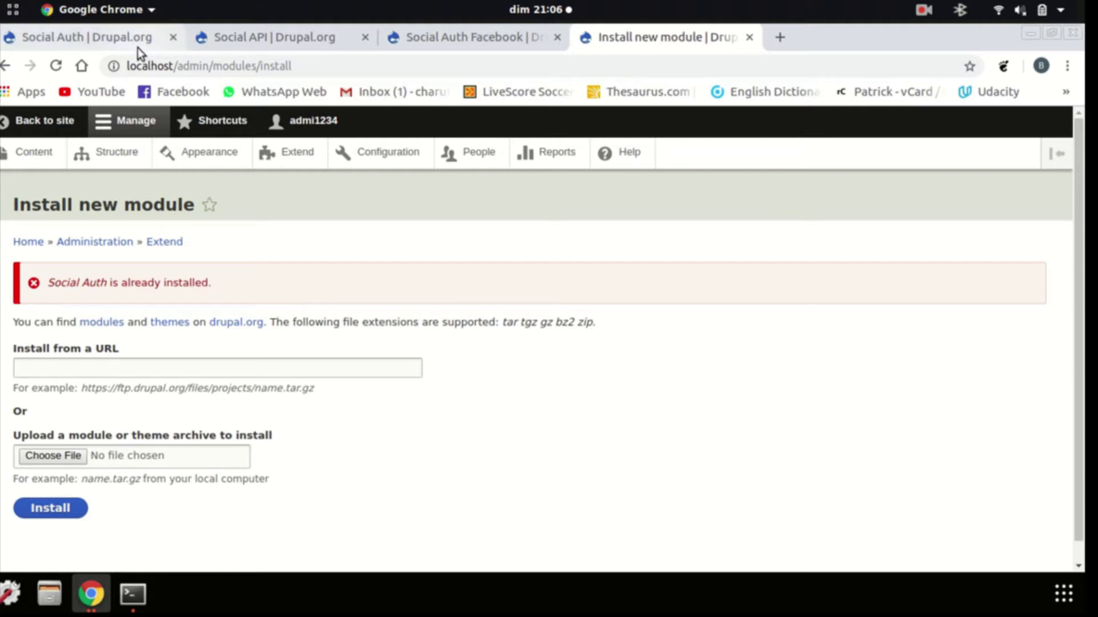
# Look through the open Social Auth, Social API and Social Auth Facebook project tabs
pyautogui.click(114, 41)
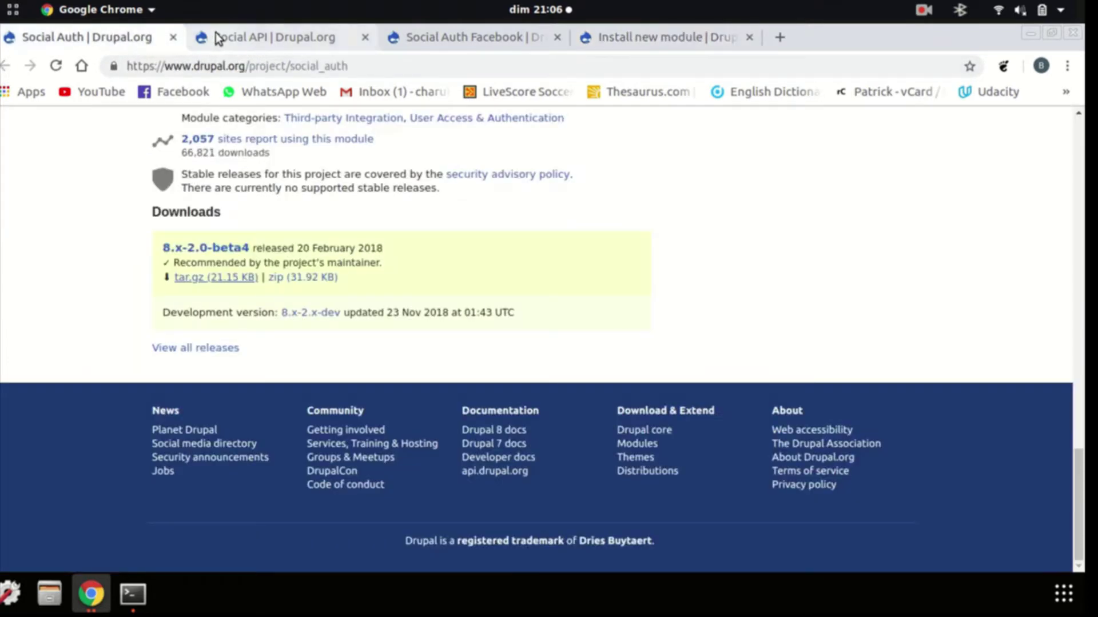
pyautogui.click(216, 37)
pyautogui.click(469, 32)
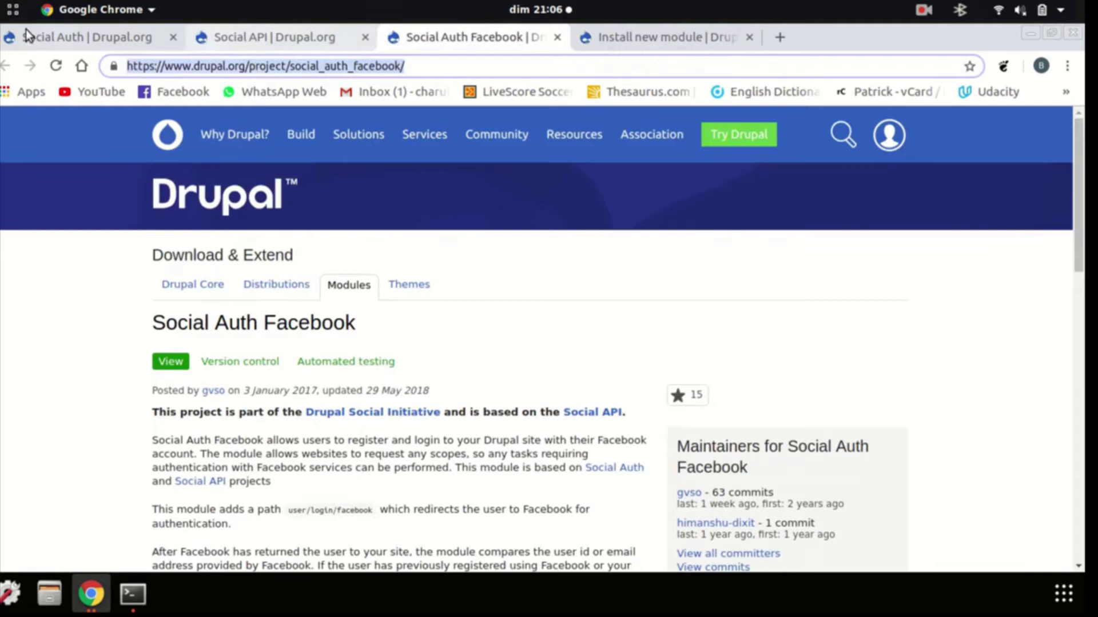
pyautogui.click(55, 37)
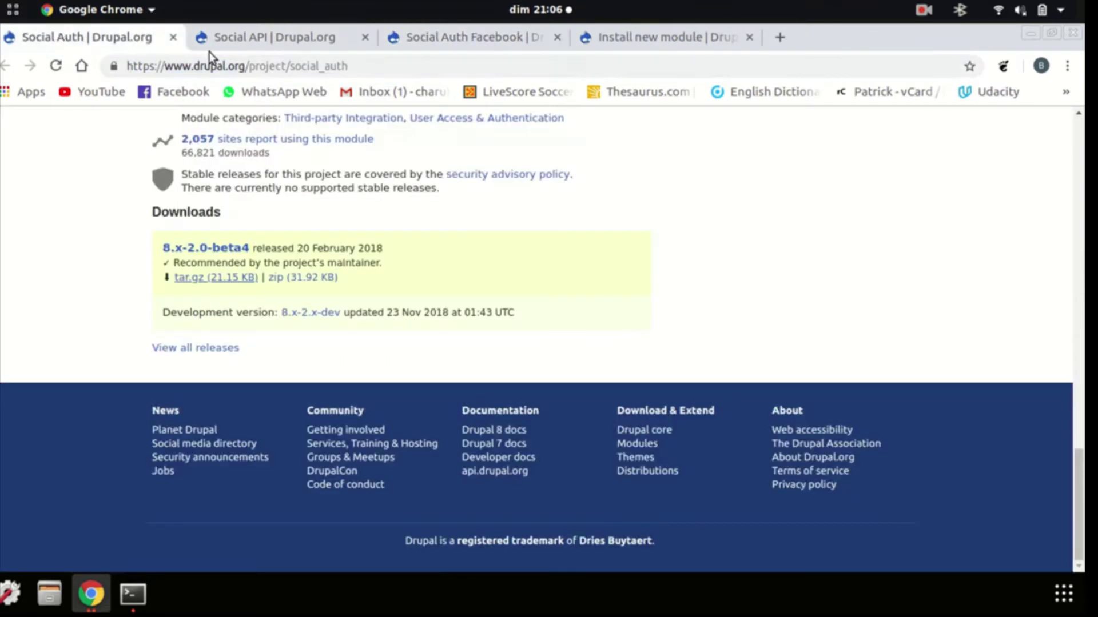
pyautogui.click(277, 36)
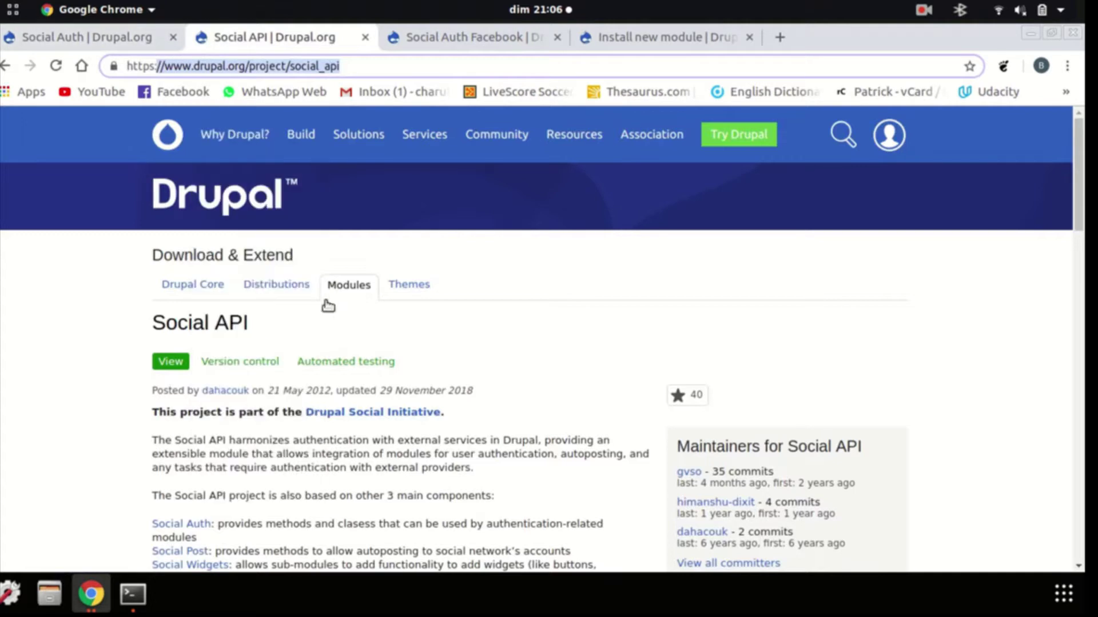
pyautogui.scroll(-10, 428, 404)
pyautogui.scroll(-2, 393, 360)
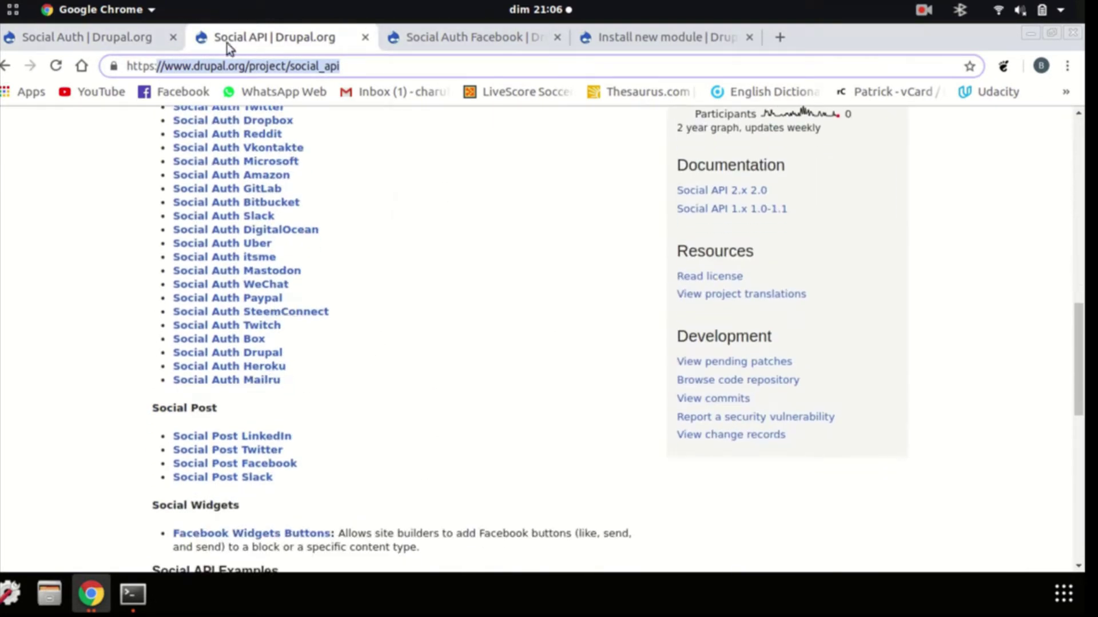
# Close the Social Auth and Social API tabs and copy the Social Auth Facebook 8.x-2.0-beta3 tar.gz link
pyautogui.click(173, 39)
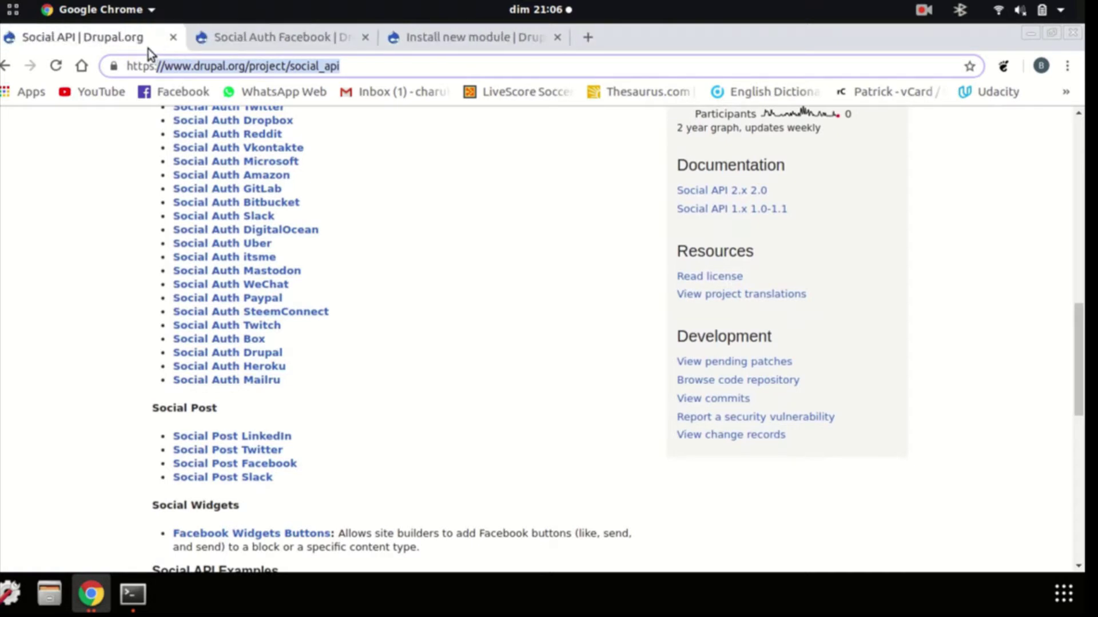
pyautogui.click(173, 38)
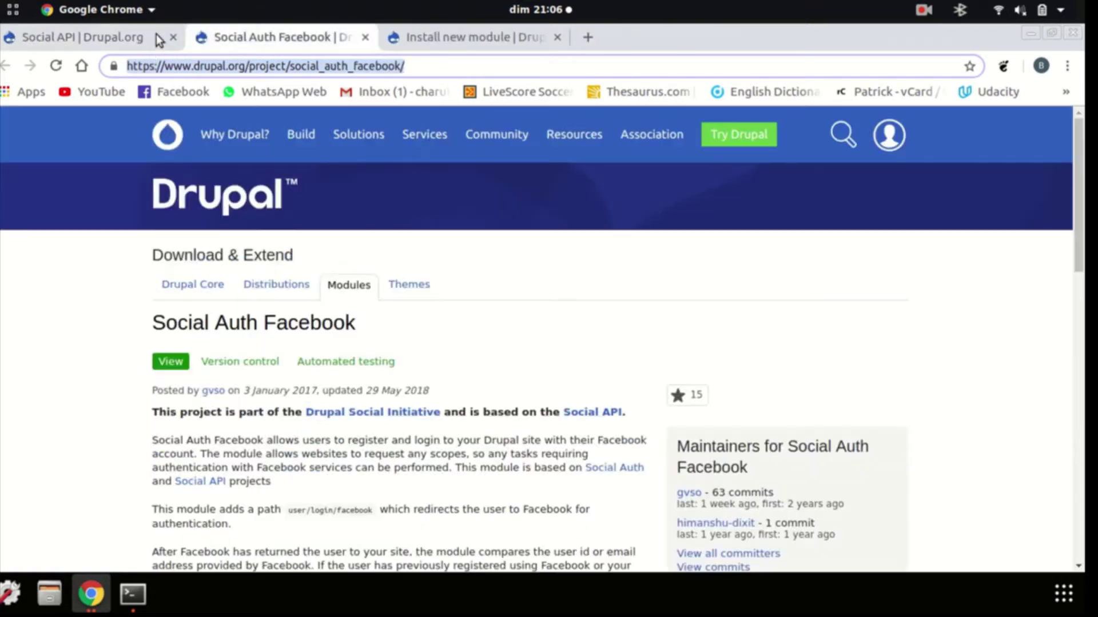
pyautogui.scroll(-10, 390, 451)
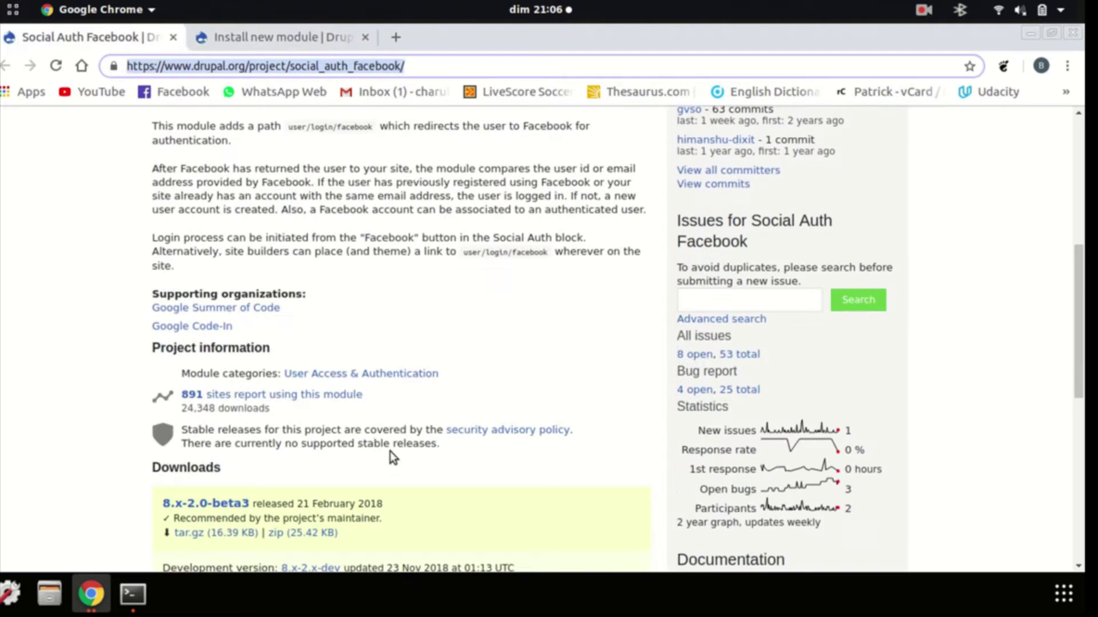
pyautogui.scroll(3, 352, 403)
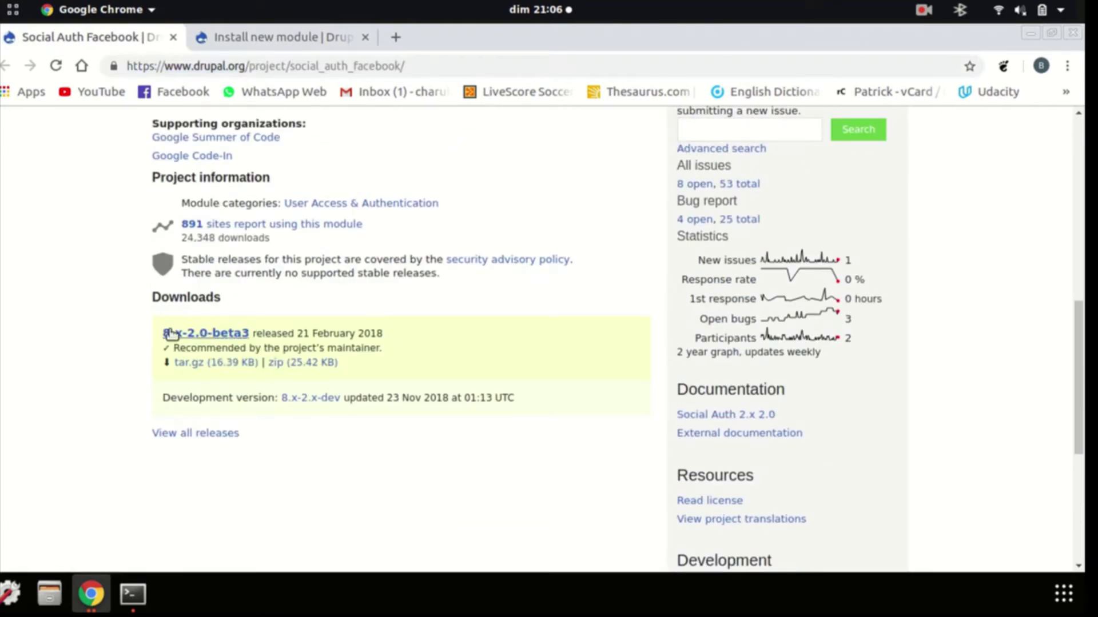
pyautogui.rightClick(218, 360)
pyautogui.click(257, 461)
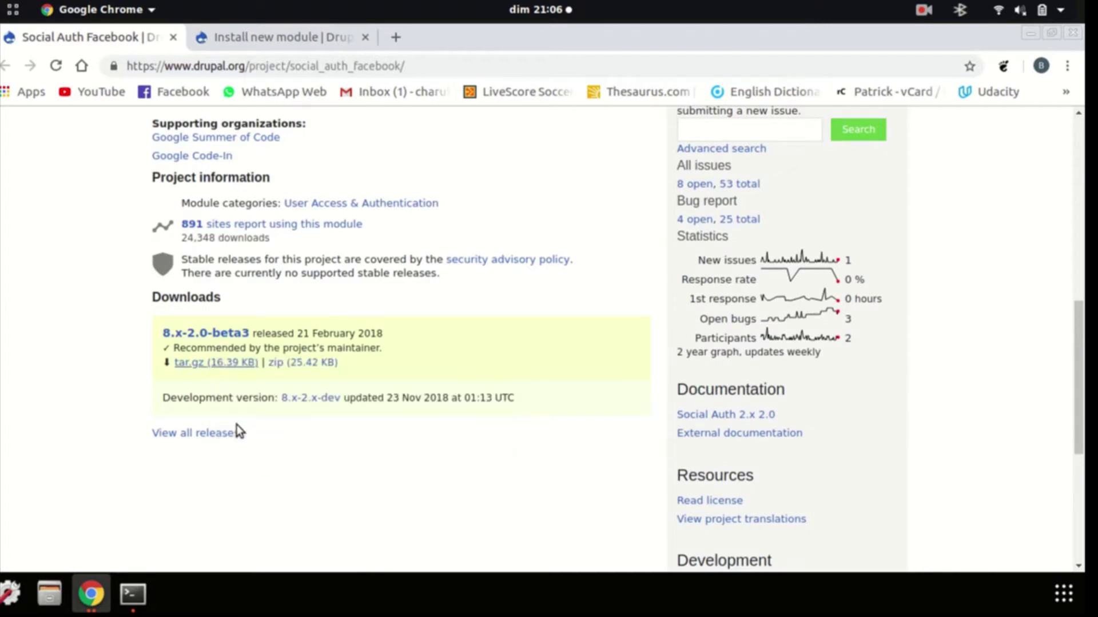
# Install Social Auth Facebook from the pasted tar.gz URL, then follow 'Enable newly added modules'
pyautogui.click(277, 31)
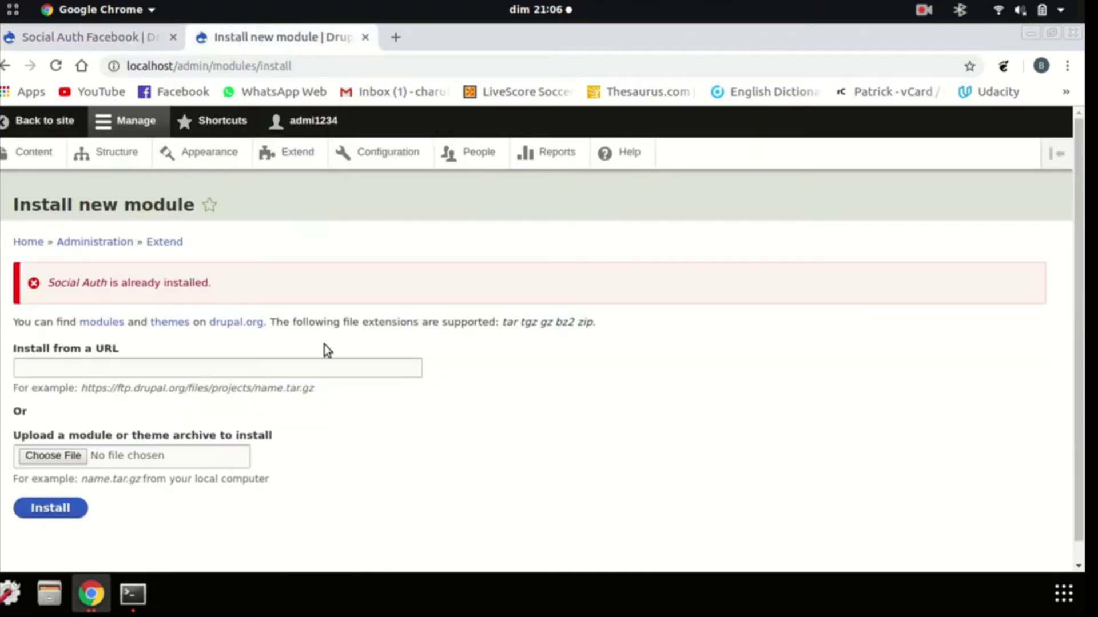
pyautogui.rightClick(157, 369)
pyautogui.click(218, 238)
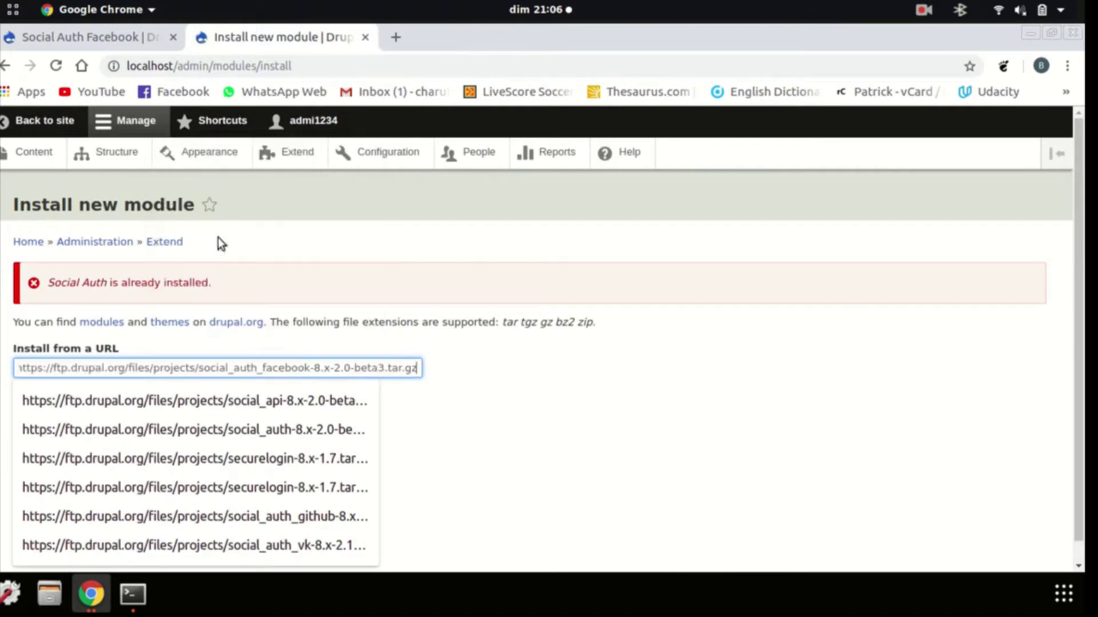
pyautogui.click(51, 508)
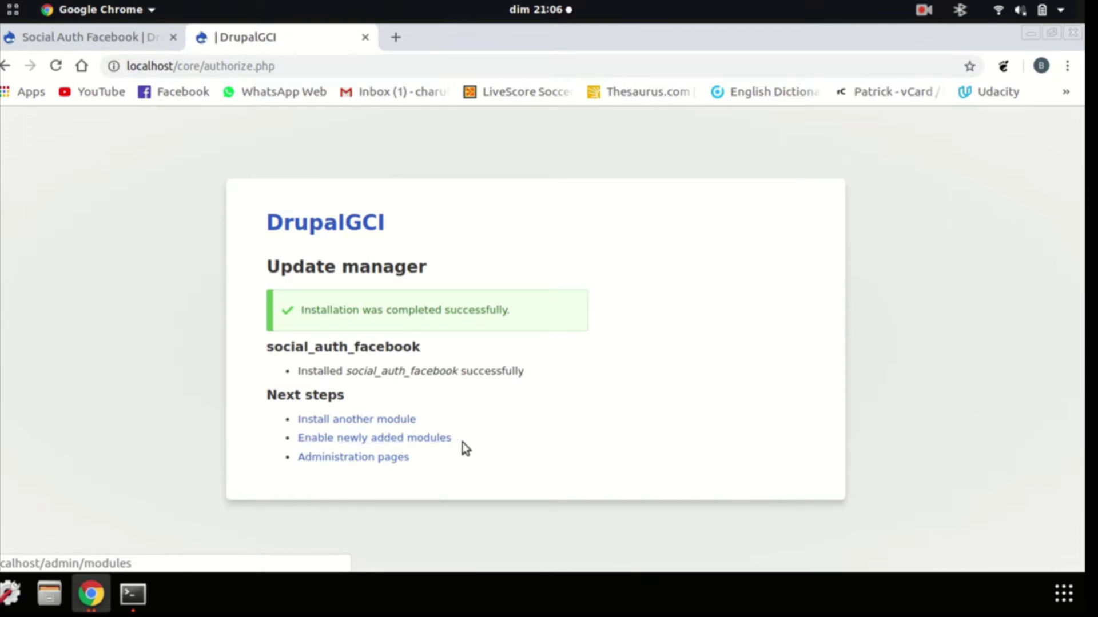
pyautogui.click(432, 442)
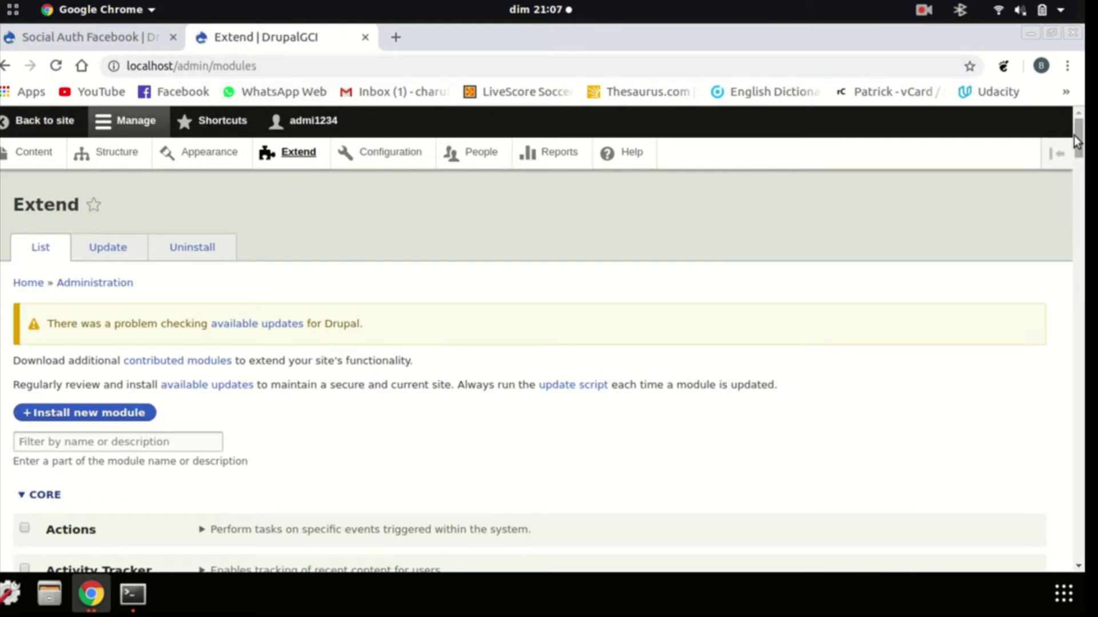
# Scroll the Extend list to the Social section and tick the Social Auth Facebook checkbox
pyautogui.scroll(-20, 529, 371)
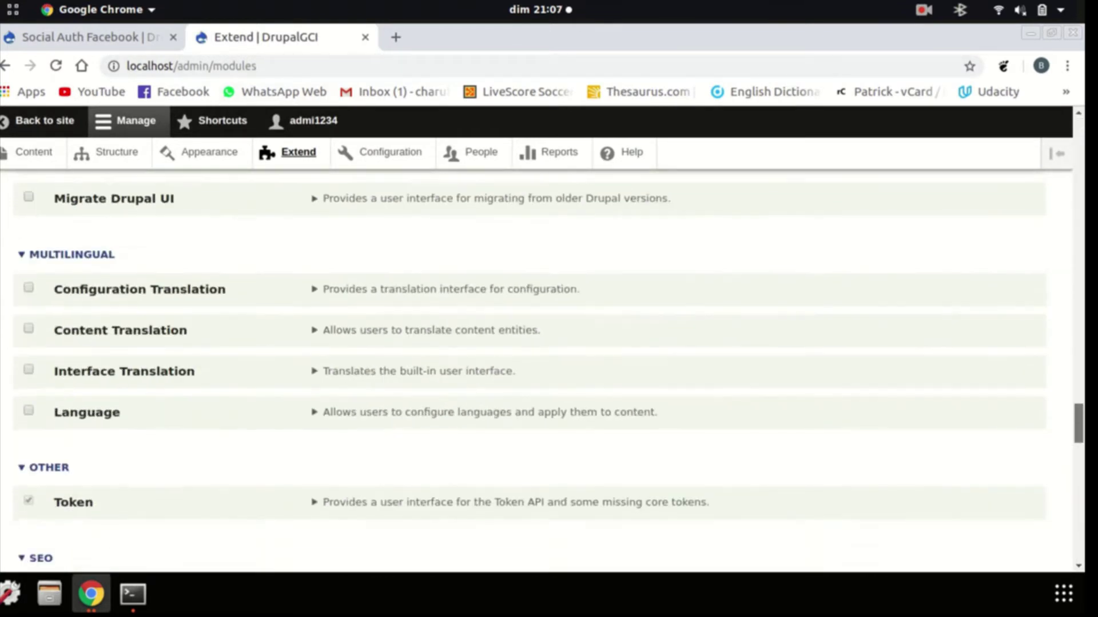
pyautogui.scroll(-19, 529, 371)
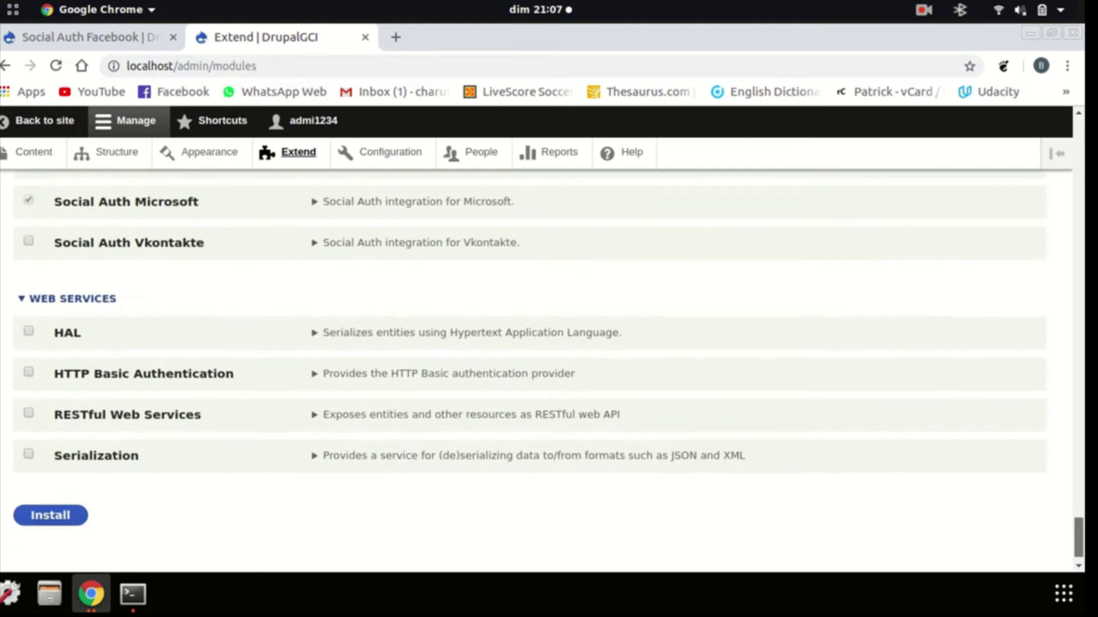
pyautogui.scroll(6, 529, 372)
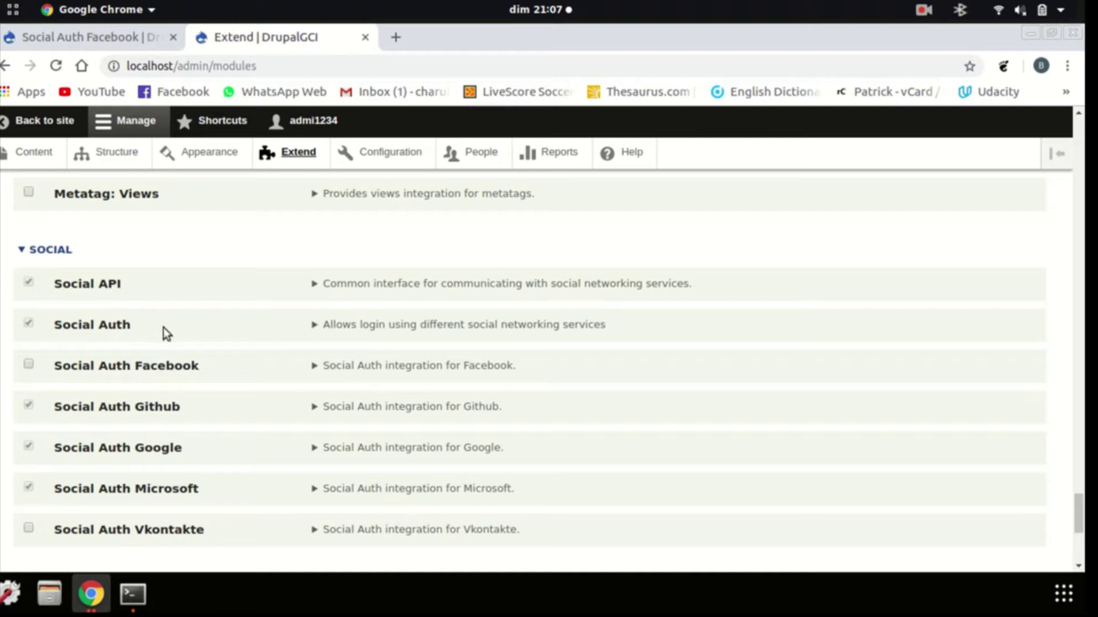
pyautogui.click(28, 282)
pyautogui.click(27, 365)
pyautogui.scroll(-5, 229, 395)
# Attempt the install, select the missing 'league/oauth2-facebook' library name, and bring up Terminal
pyautogui.click(50, 486)
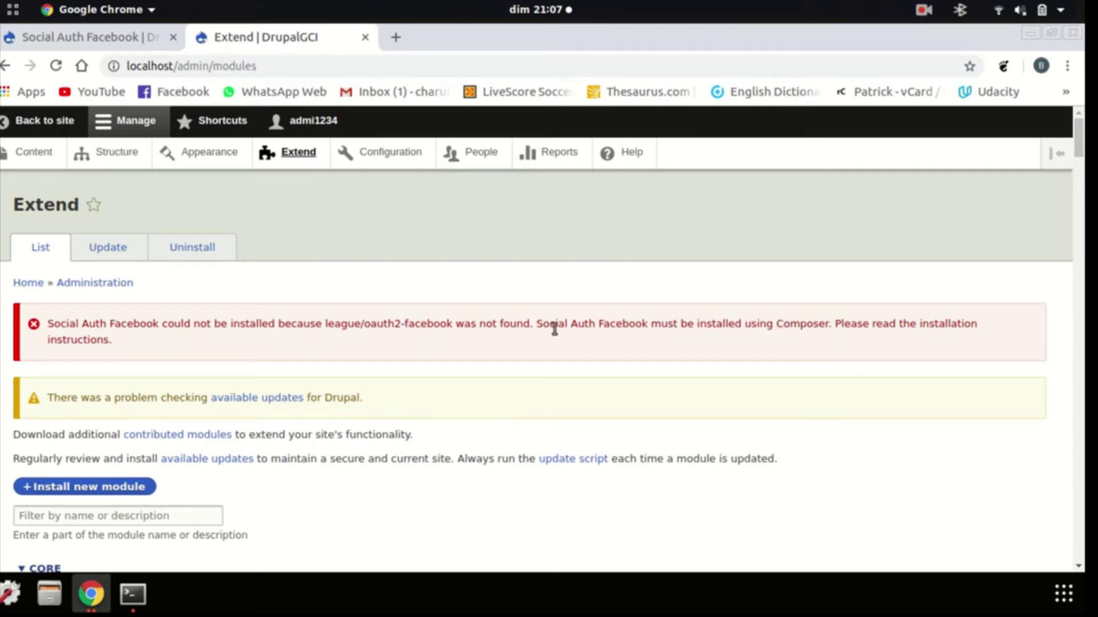
pyautogui.moveTo(456, 327); pyautogui.dragTo(325, 324)
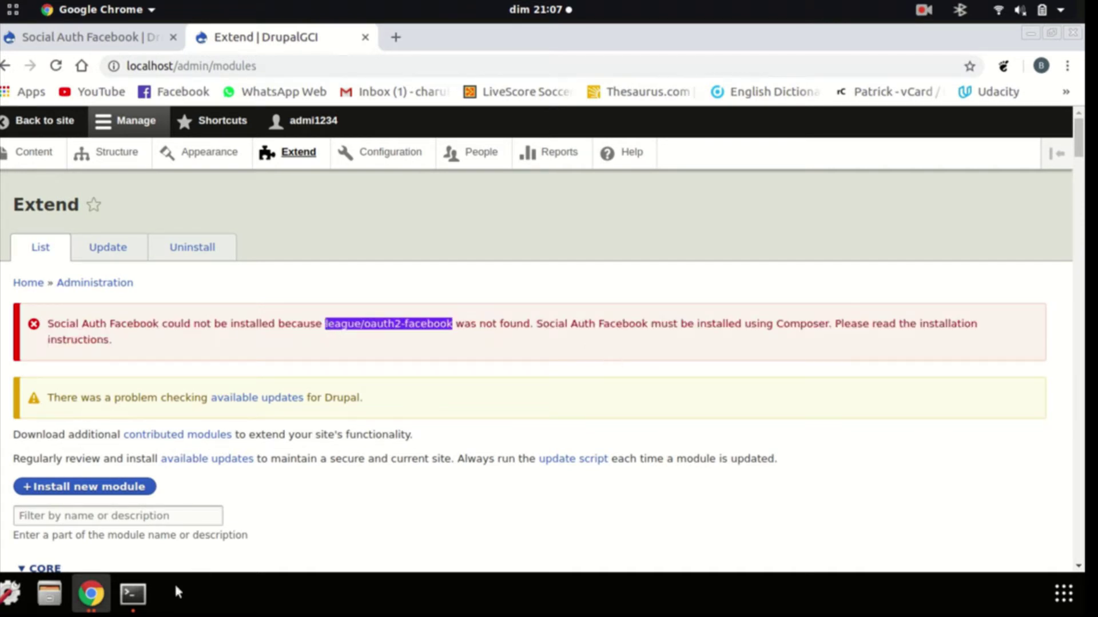
pyautogui.click(133, 594)
# Clear the terminal and run 'sudo composer require league/oauth2-facebook', entering the sudo password
pyautogui.write('c')
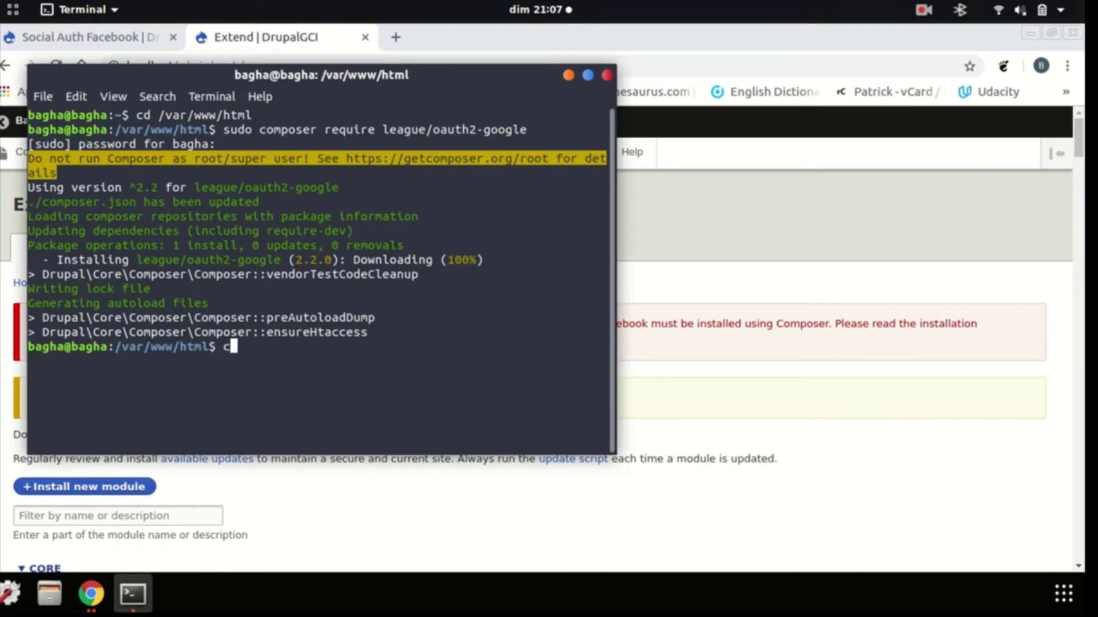
pyautogui.write('lear')
pyautogui.press('Return')
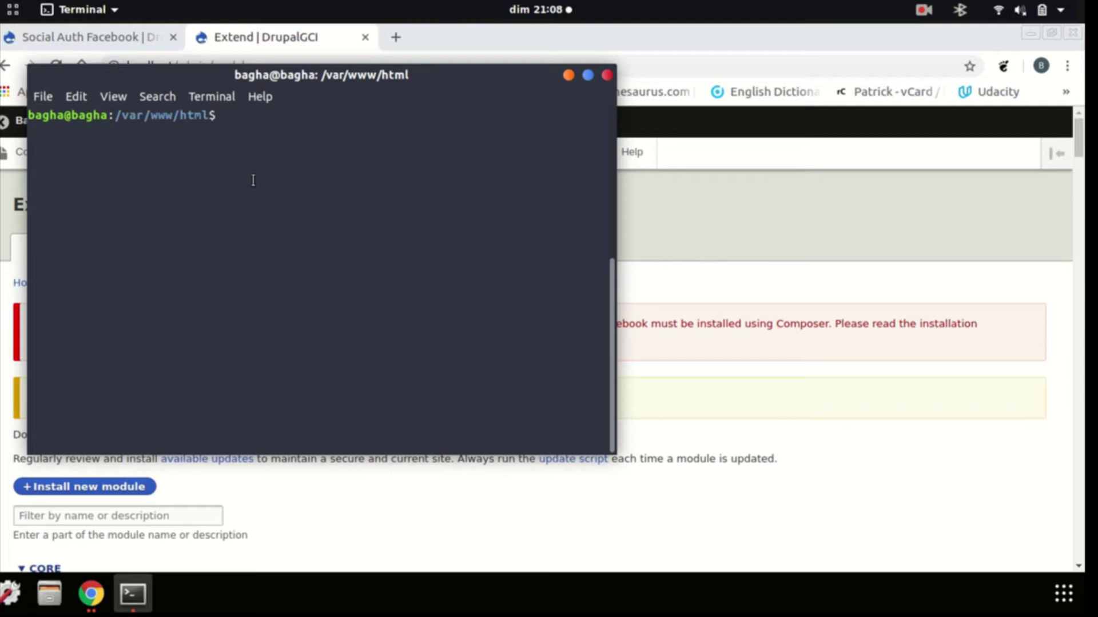
pyautogui.write('compo')
pyautogui.press('BackSpace')
pyautogui.press('BackSpace')
pyautogui.press('BackSpace')
pyautogui.press('BackSpace')
pyautogui.press('BackSpace')
pyautogui.write('sudo composer')
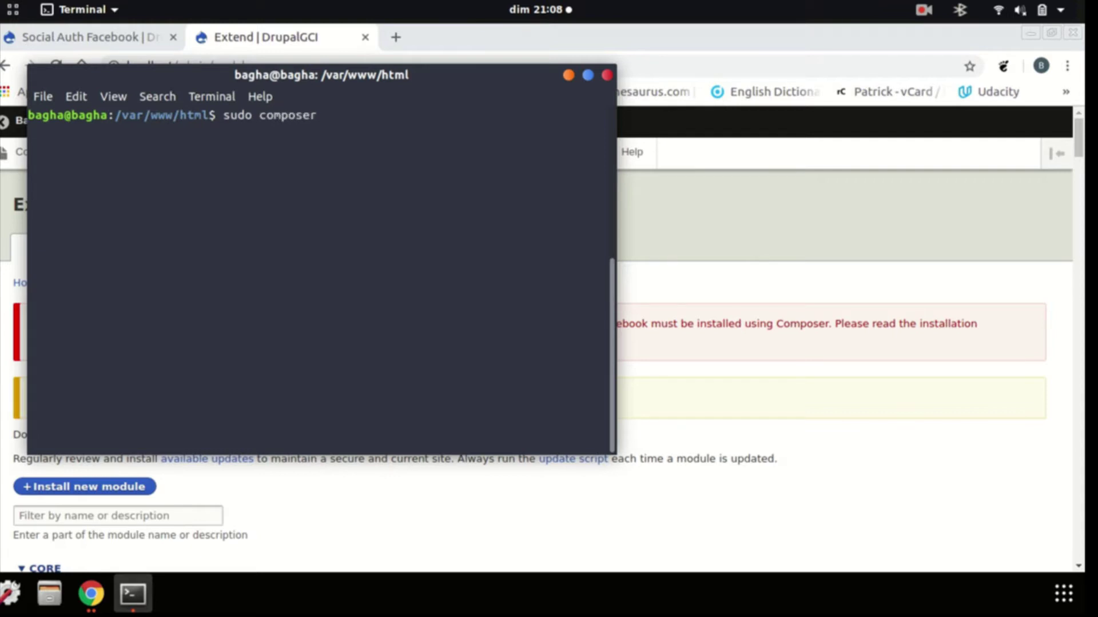
pyautogui.write(' require')
pyautogui.hotkey('ctrl', 'shift', 'v')
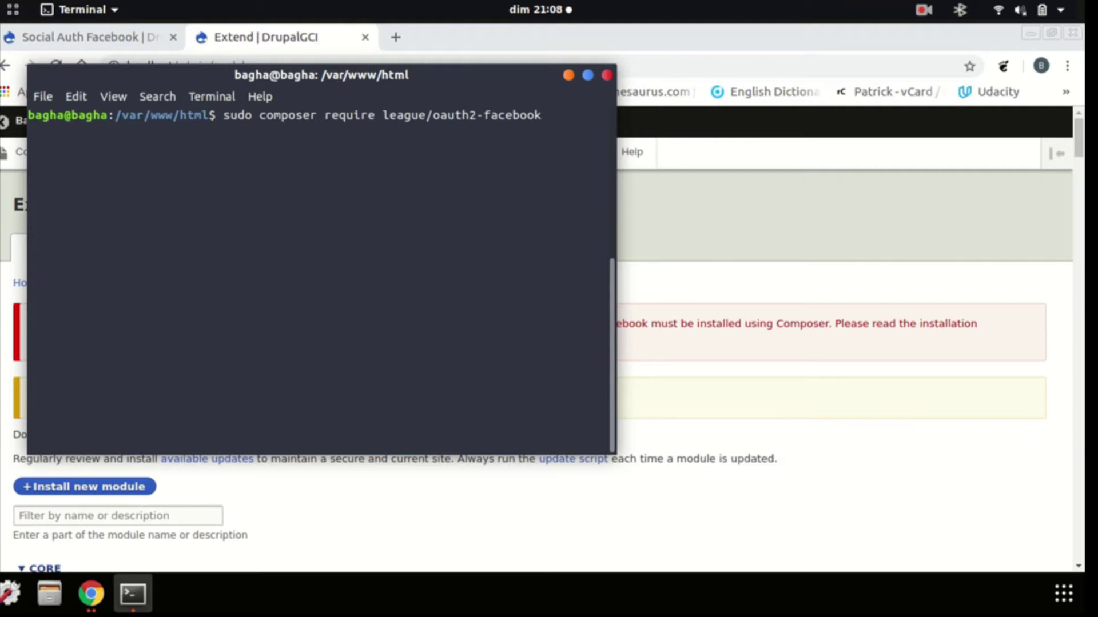
pyautogui.press('Return')
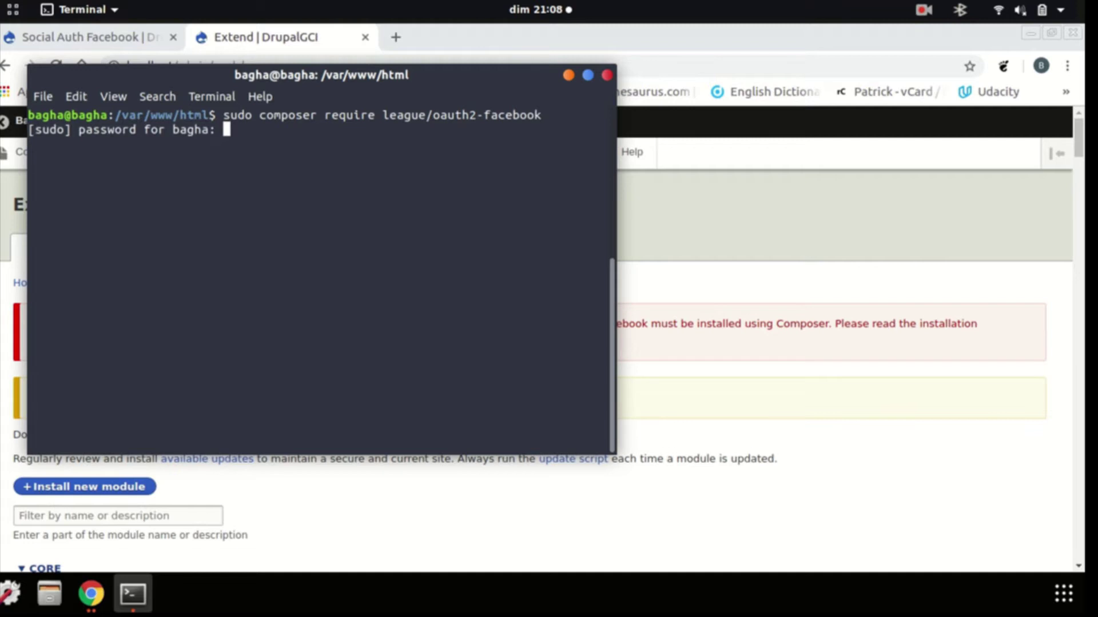
pyautogui.press('Return')
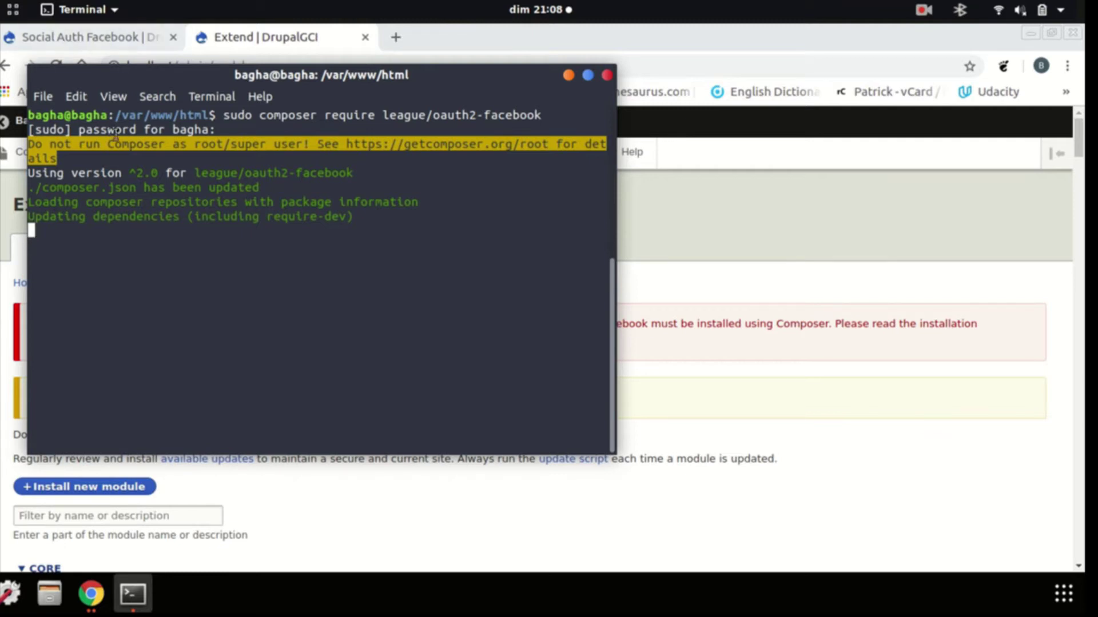
# Close the Social Auth Facebook project tab while Composer keeps running
pyautogui.click(85, 35)
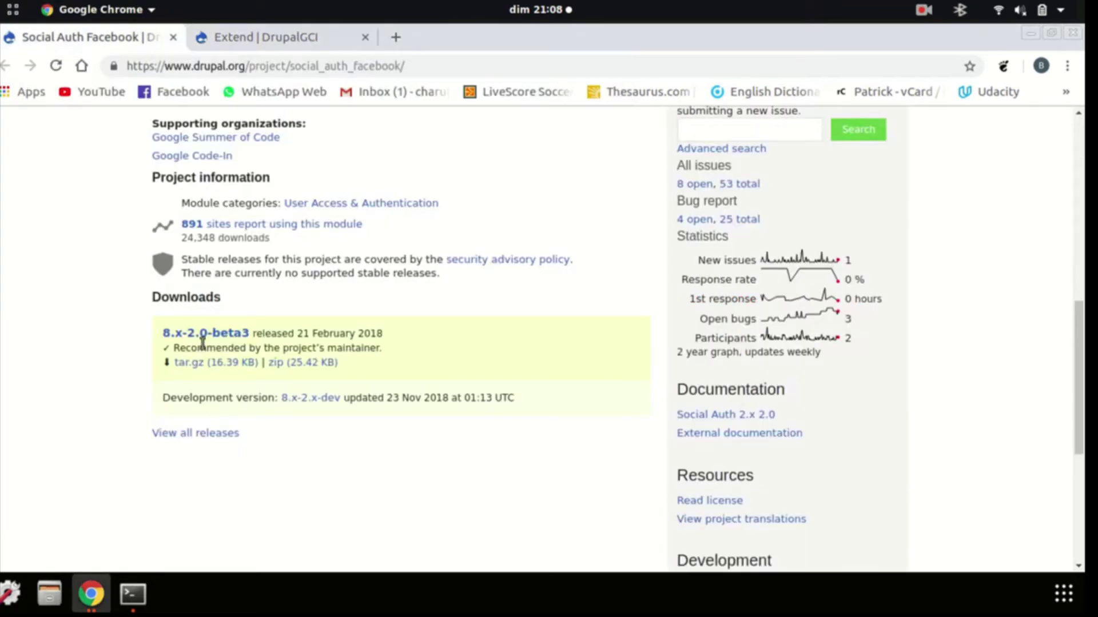
pyautogui.click(133, 594)
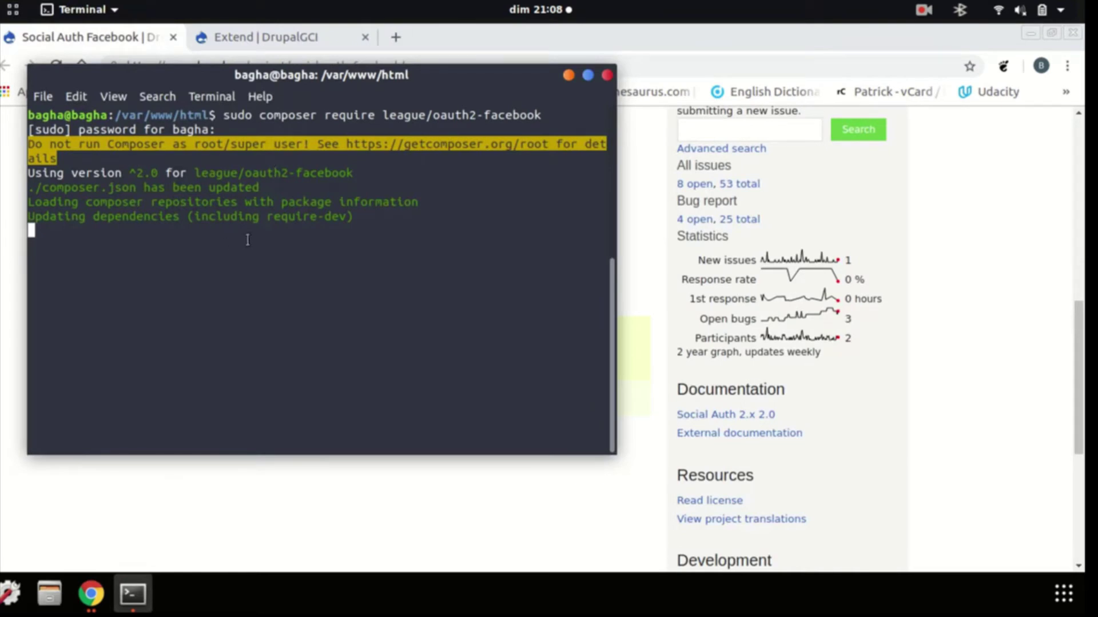
pyautogui.click(110, 39)
pyautogui.click(173, 37)
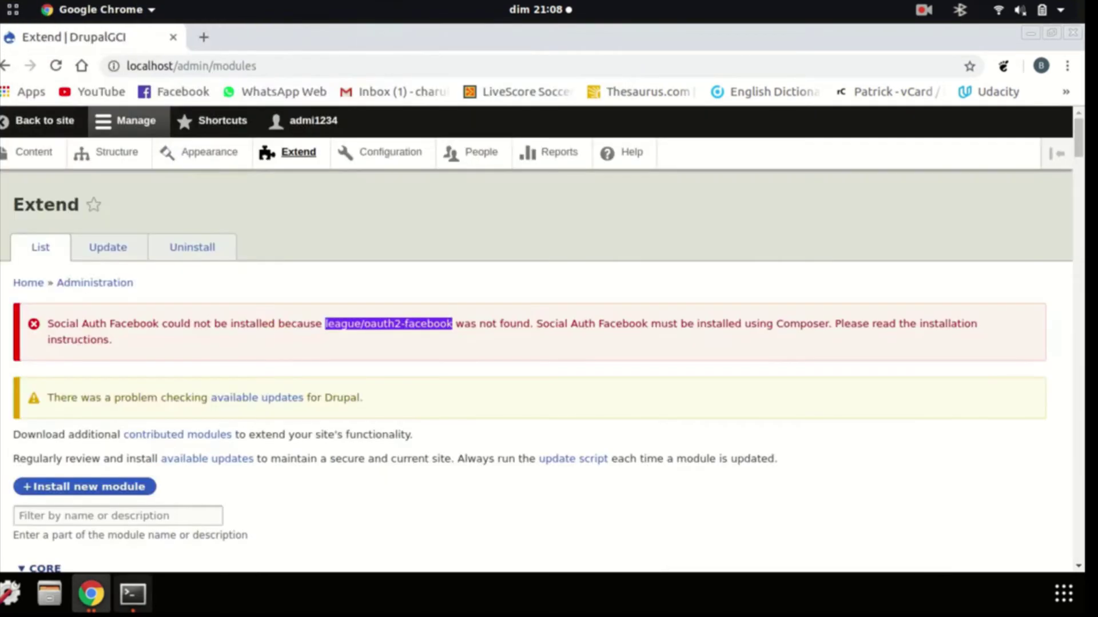
pyautogui.click(134, 595)
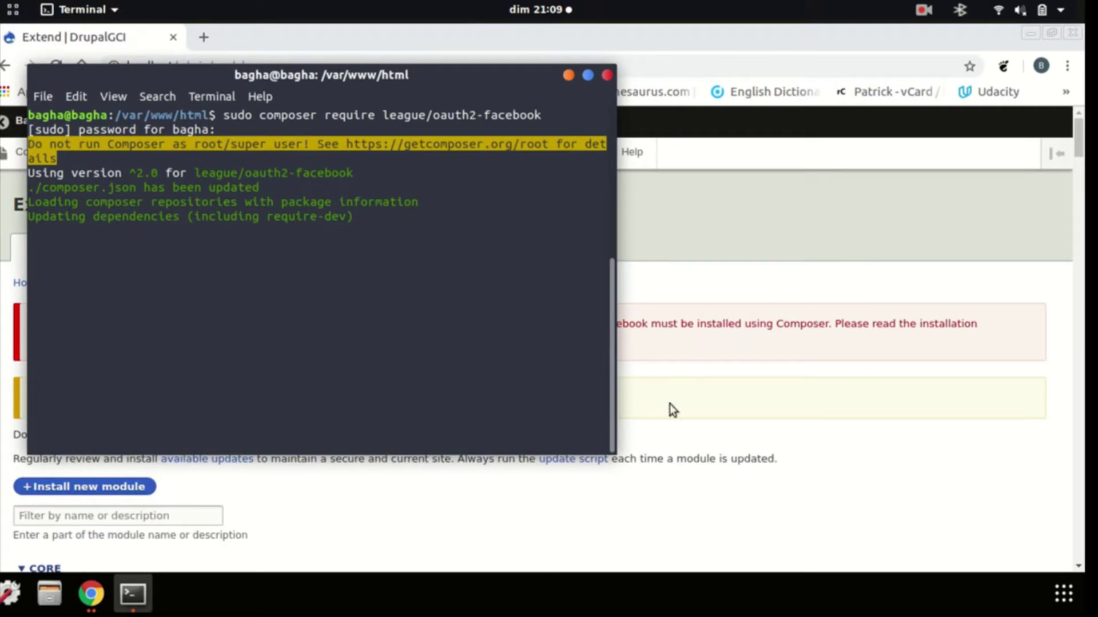
# Scroll the Extend page and check Terminal until league/oauth2-facebook 2.0.1 finishes installing
pyautogui.click(860, 383)
pyautogui.moveTo(1078, 140); pyautogui.dragTo(1079, 505)
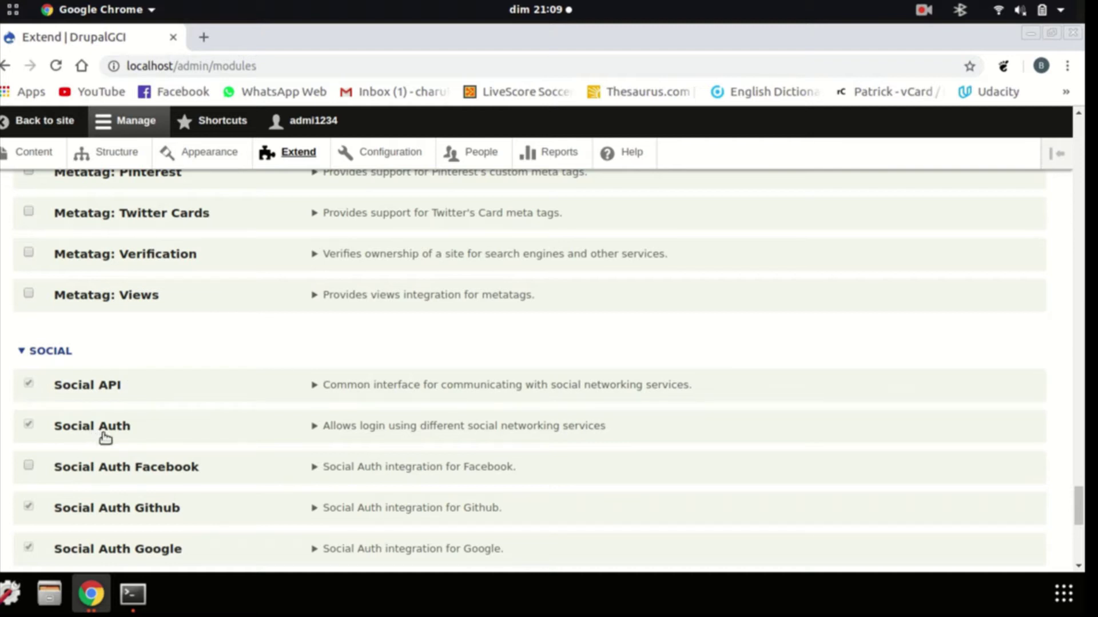
pyautogui.click(147, 606)
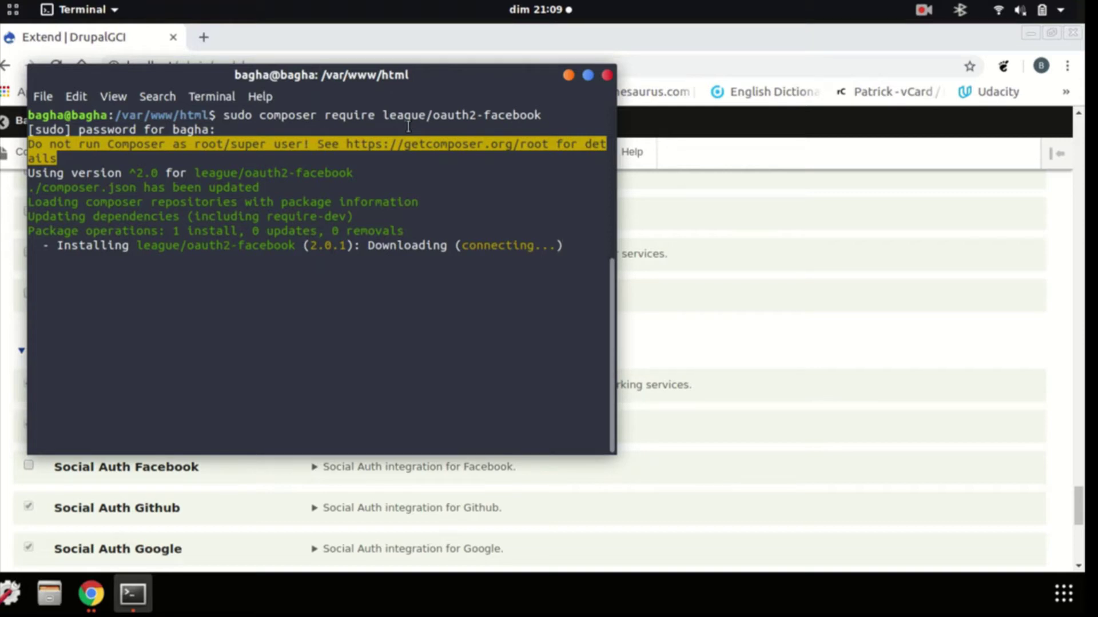
pyautogui.hotkey('alt', 'Tab')
pyautogui.scroll(20, 352, 406)
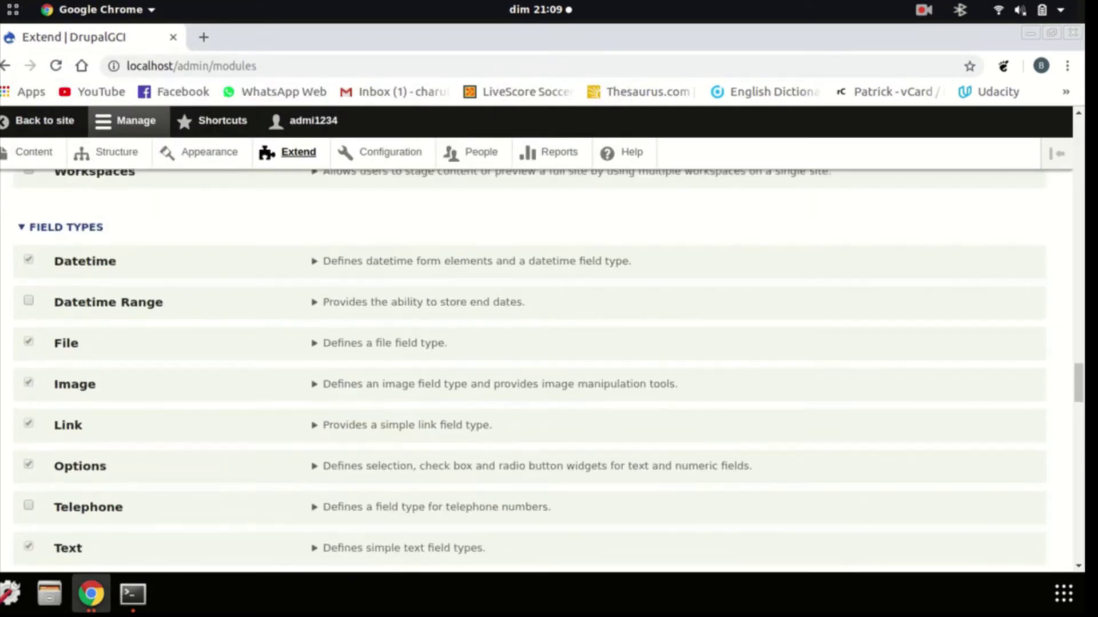
pyautogui.moveTo(1078, 383); pyautogui.dragTo(1064, 114)
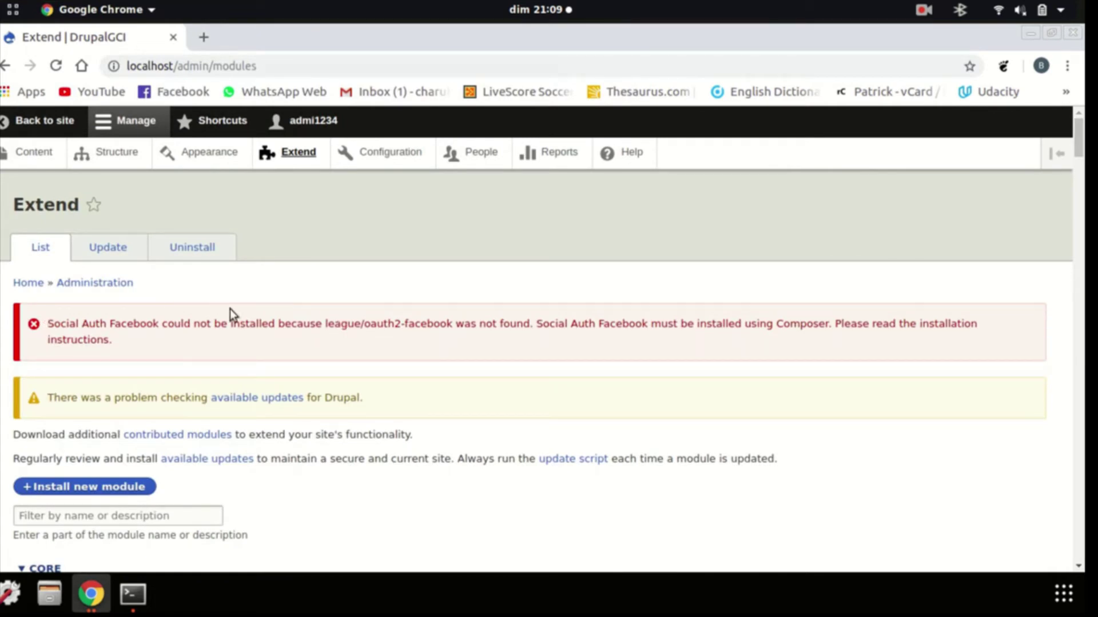
pyautogui.moveTo(1079, 137); pyautogui.dragTo(1078, 511)
pyautogui.click(133, 594)
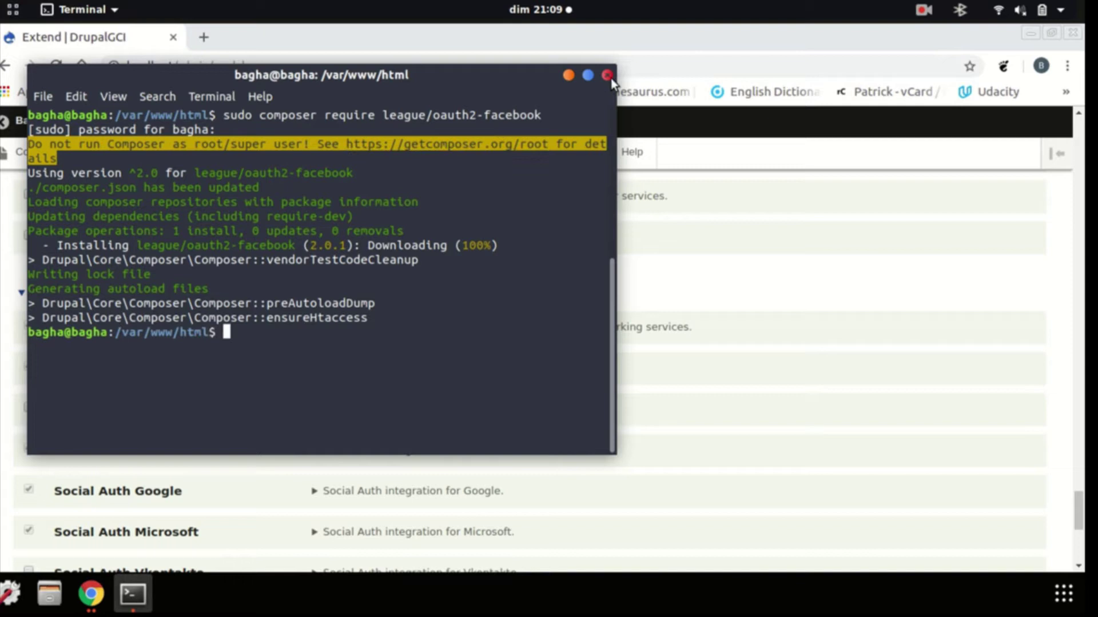
# Install the checked Social Auth Facebook module from the bottom of the Extend page
pyautogui.click(591, 81)
pyautogui.scroll(-6, 275, 350)
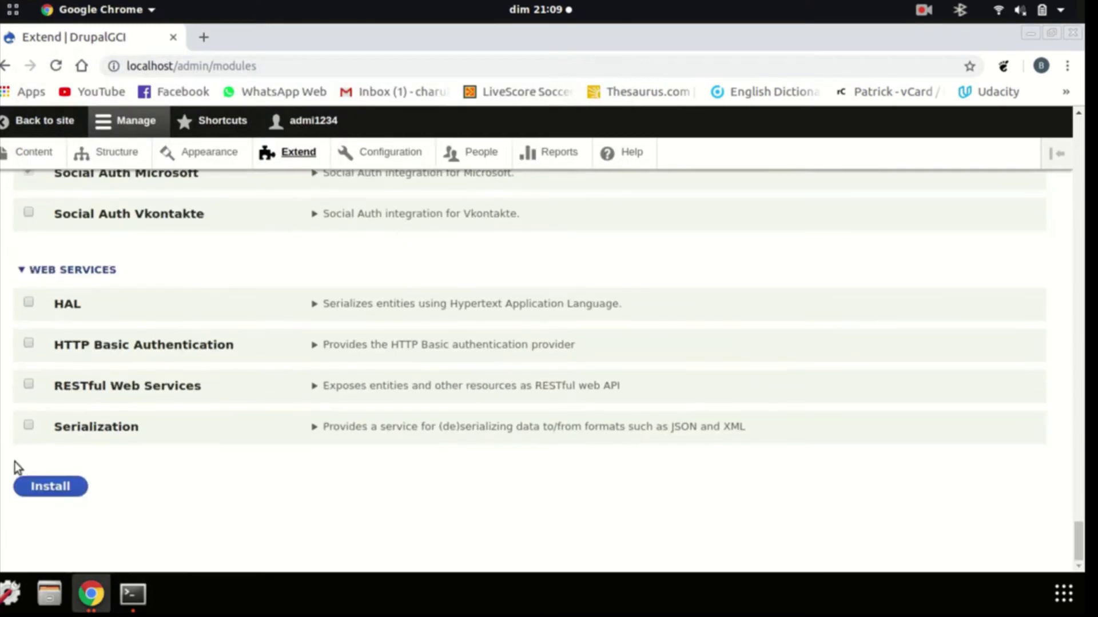
pyautogui.scroll(5, 71, 440)
pyautogui.scroll(-5, 86, 424)
pyautogui.click(63, 485)
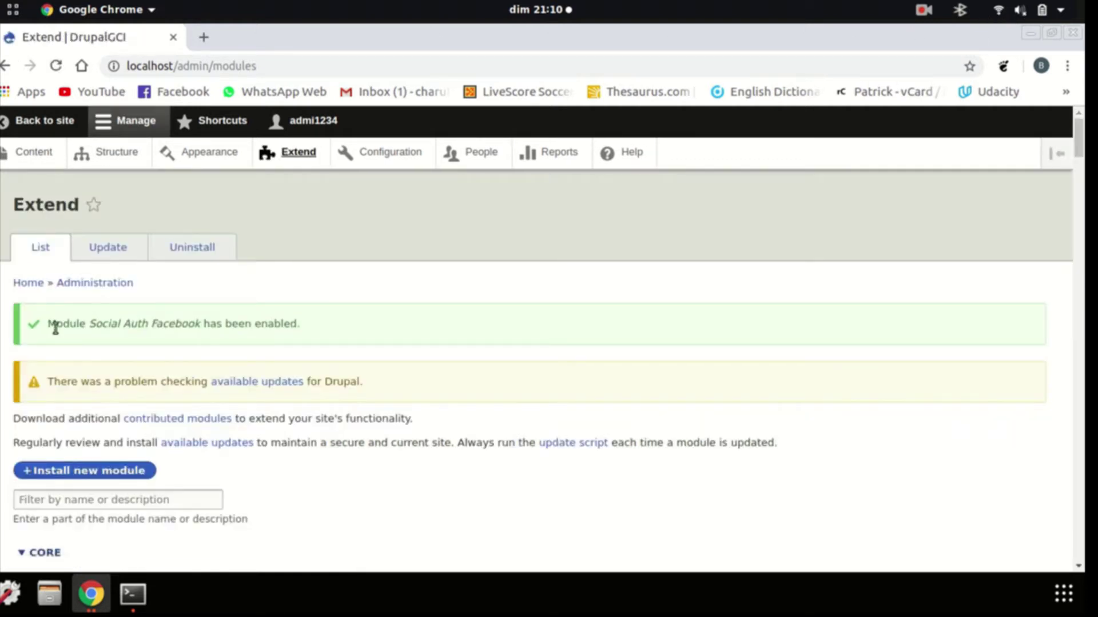
pyautogui.moveTo(47, 322); pyautogui.dragTo(321, 318)
pyautogui.click(321, 318)
# Go through Configuration > User authentication to the Facebook settings tab
pyautogui.click(351, 158)
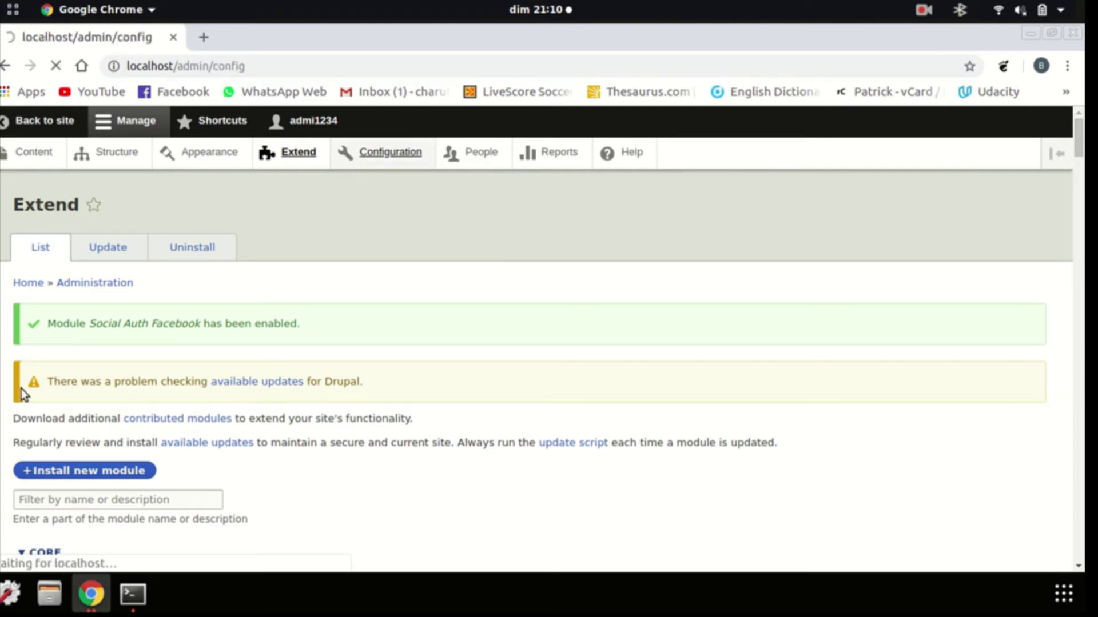
pyautogui.scroll(-2, 91, 360)
pyautogui.scroll(-12, 95, 370)
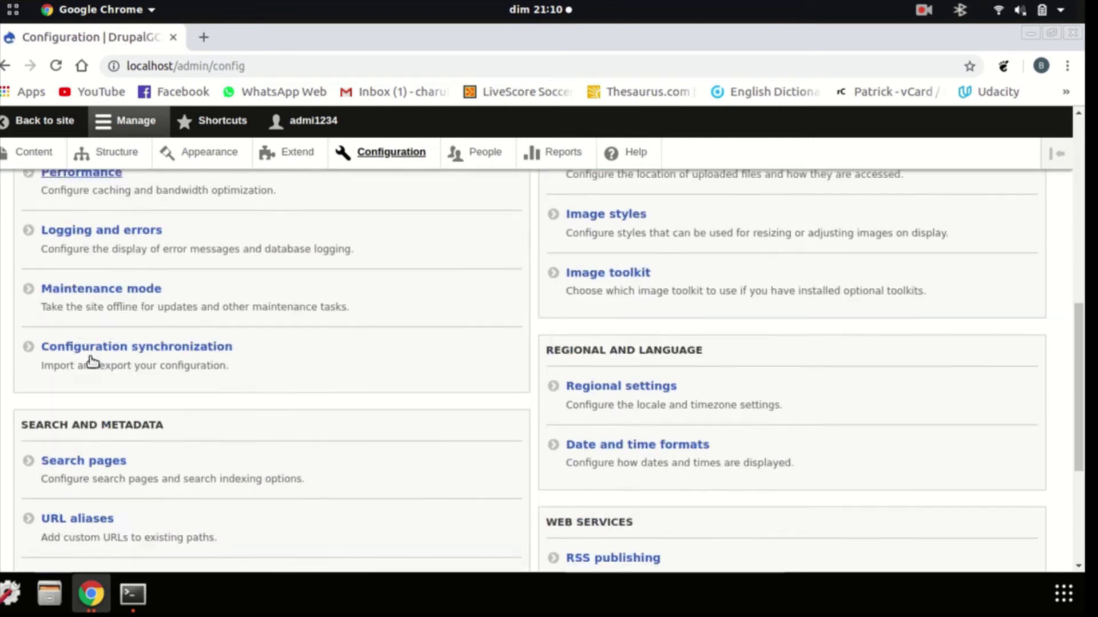
pyautogui.click(65, 451)
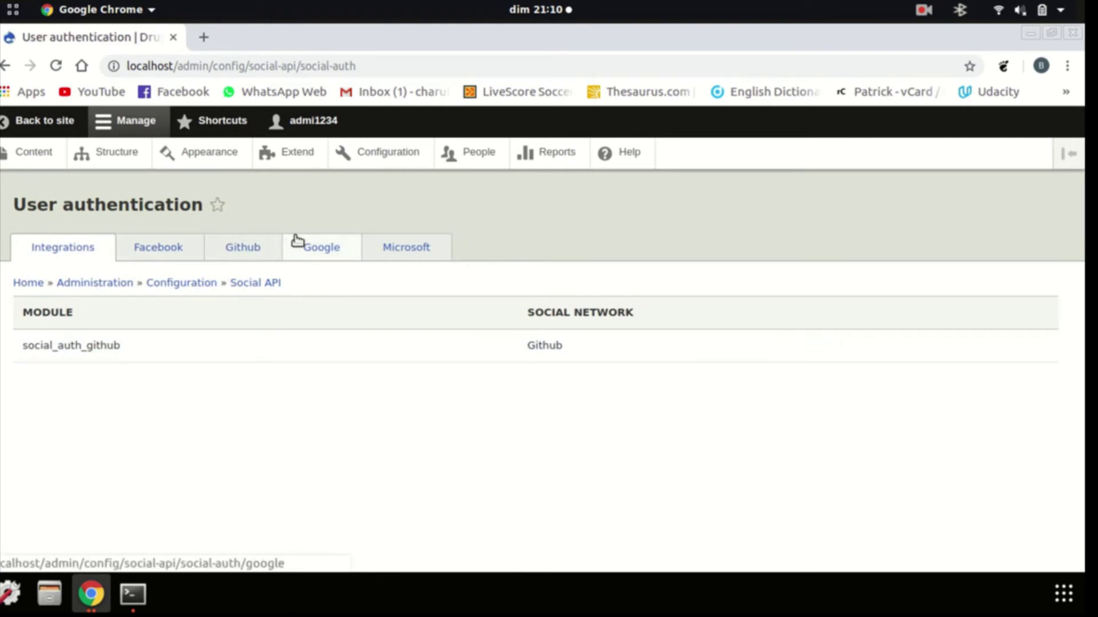
pyautogui.click(170, 257)
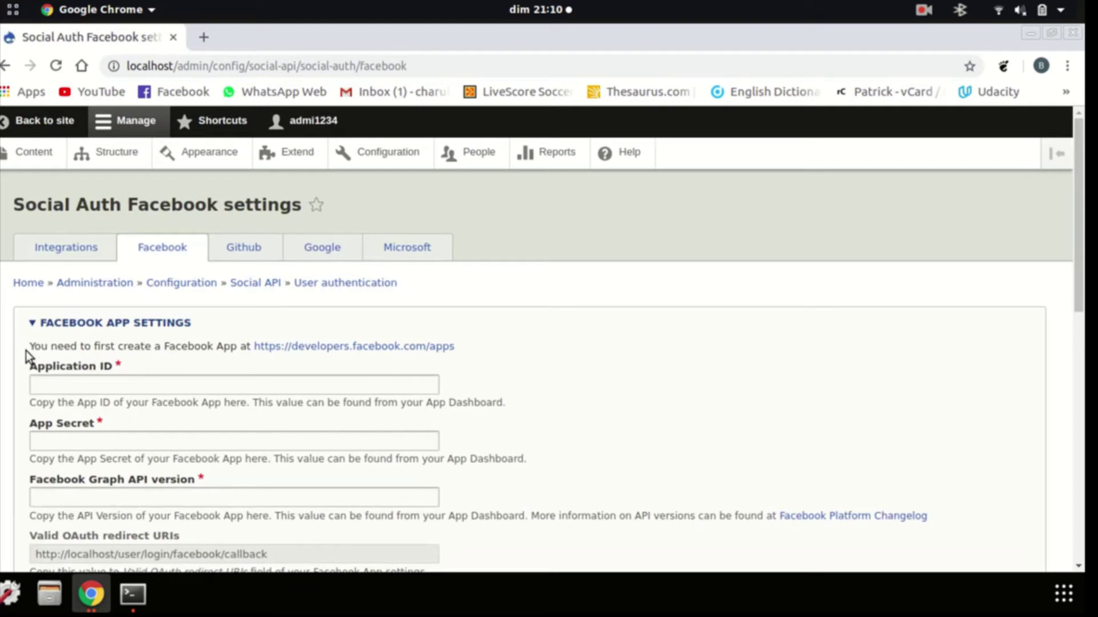
# Open the developers.facebook.com/apps link from the Facebook App note in a new tab
pyautogui.moveTo(32, 347); pyautogui.dragTo(248, 345)
pyautogui.click(320, 364)
pyautogui.middleClick(341, 348)
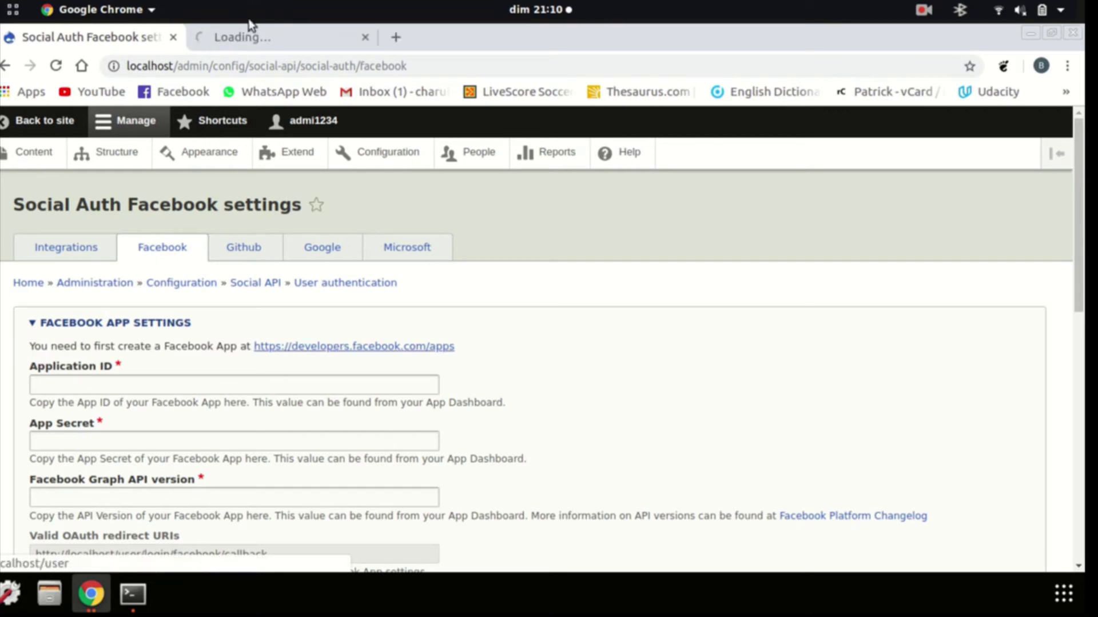
# Review the Application ID and other empty fields, then switch to the Facebook apps page
pyautogui.scroll(-3, 219, 415)
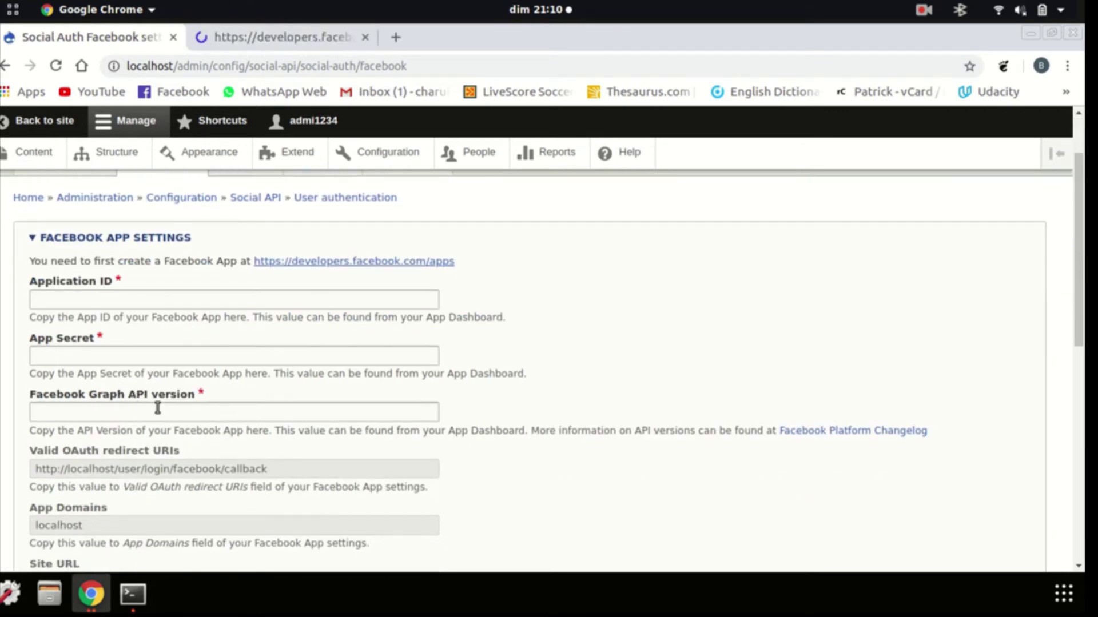
pyautogui.click(63, 301)
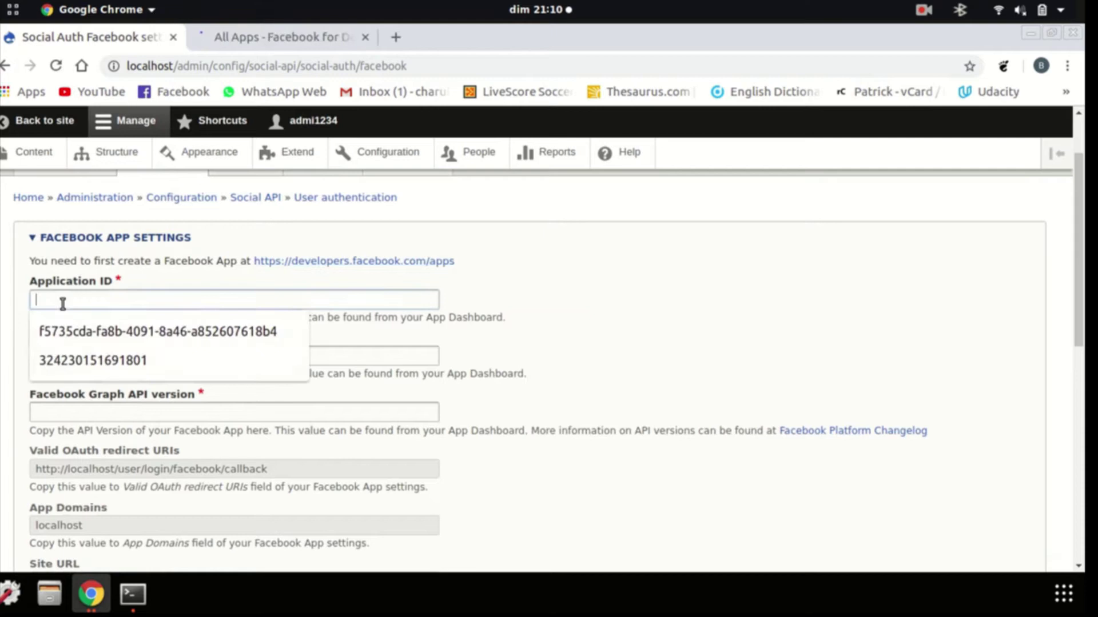
pyautogui.click(757, 307)
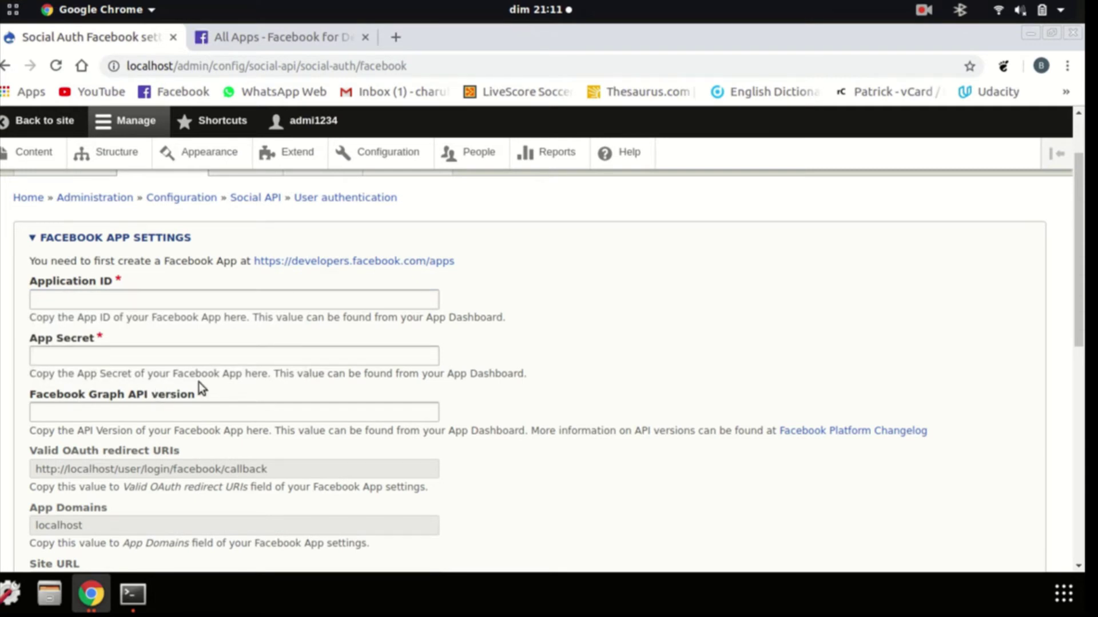
pyautogui.scroll(-5, 198, 382)
pyautogui.scroll(-4, 198, 382)
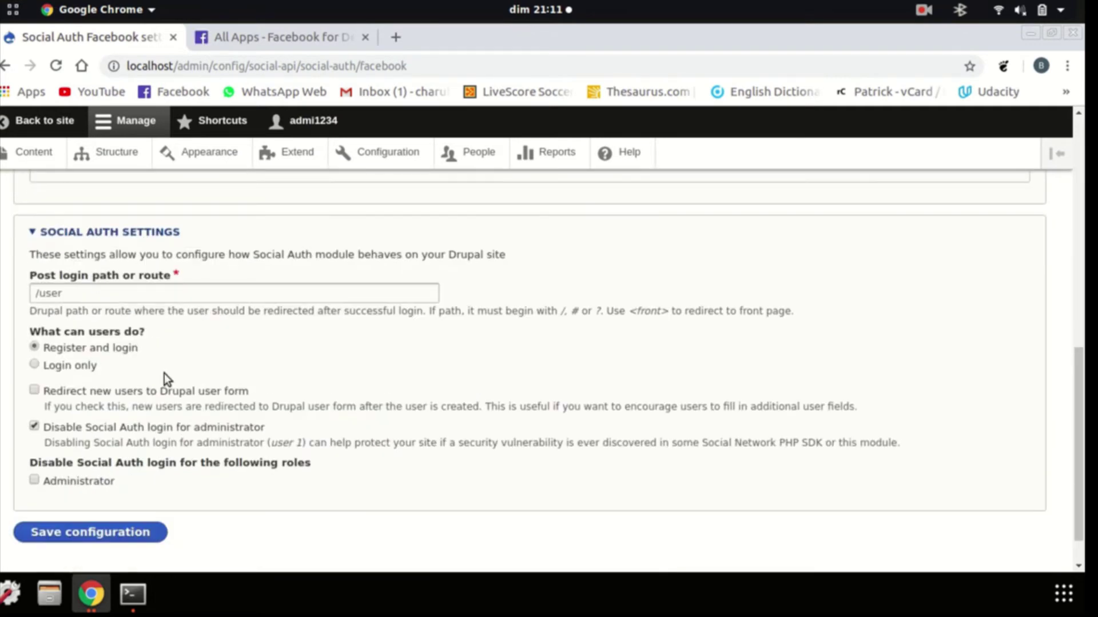
pyautogui.scroll(9, 169, 377)
pyautogui.click(319, 37)
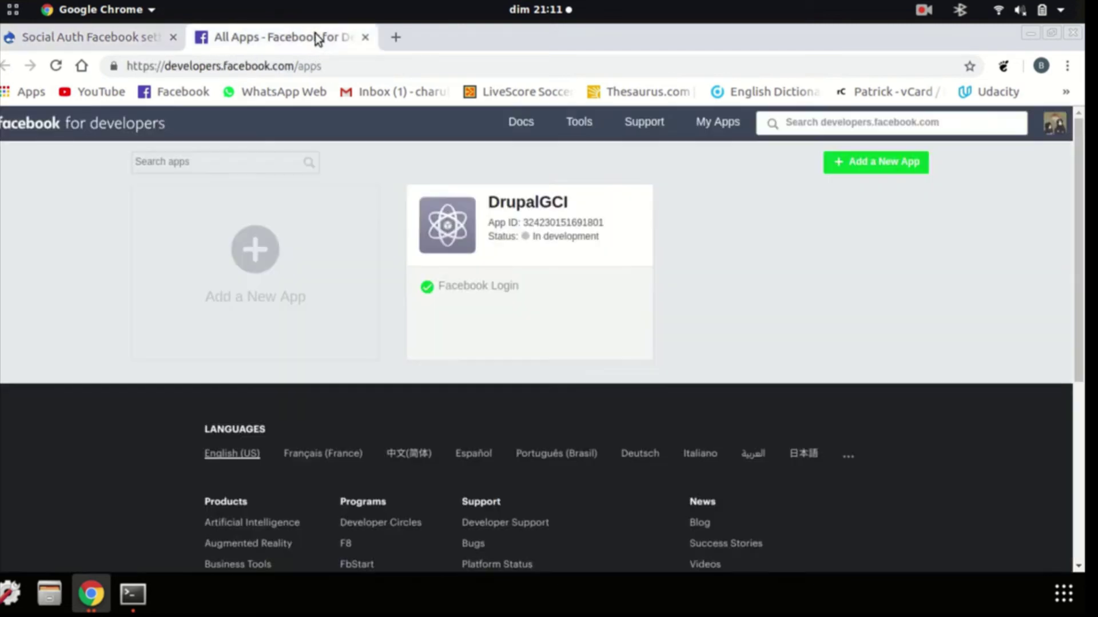
# Open the DrupalGCI app's dashboard in Facebook for Developers
pyautogui.click(637, 197)
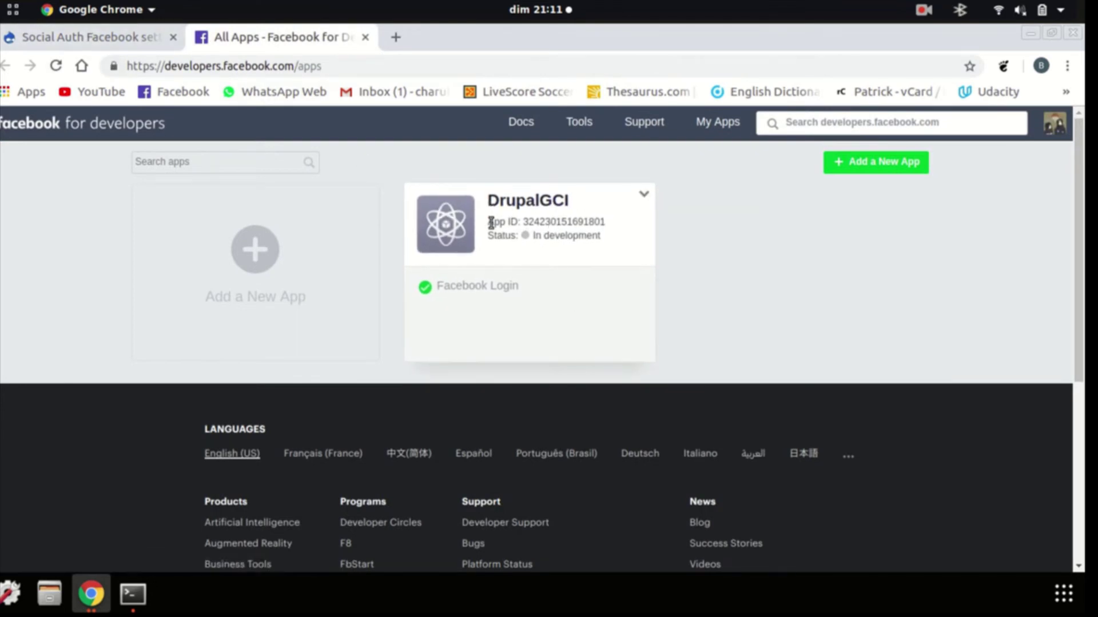
pyautogui.click(466, 220)
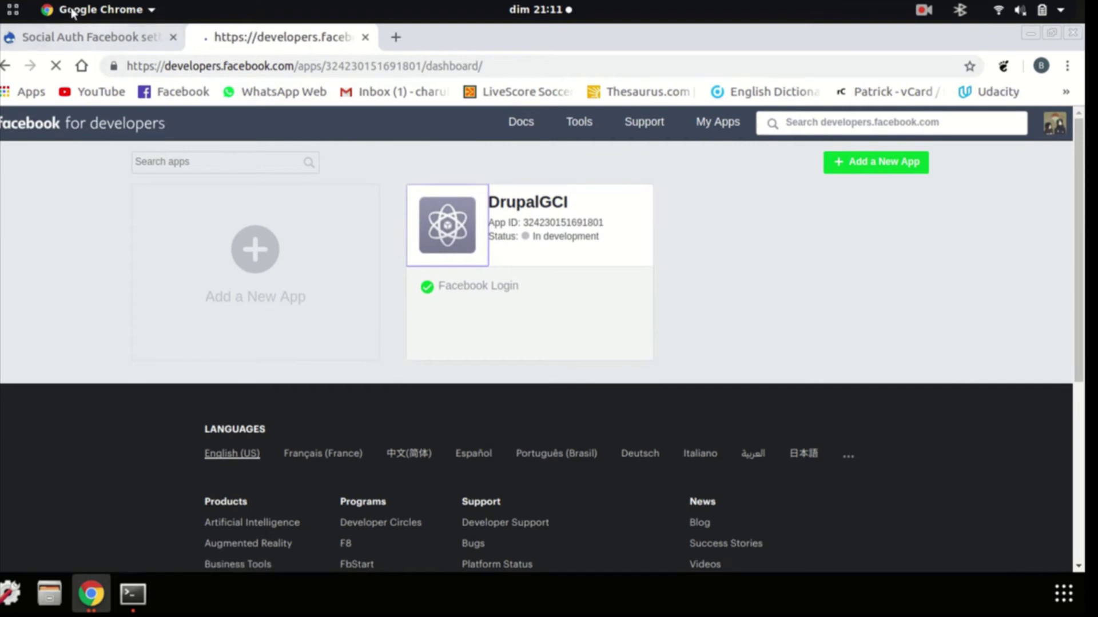
pyautogui.click(91, 36)
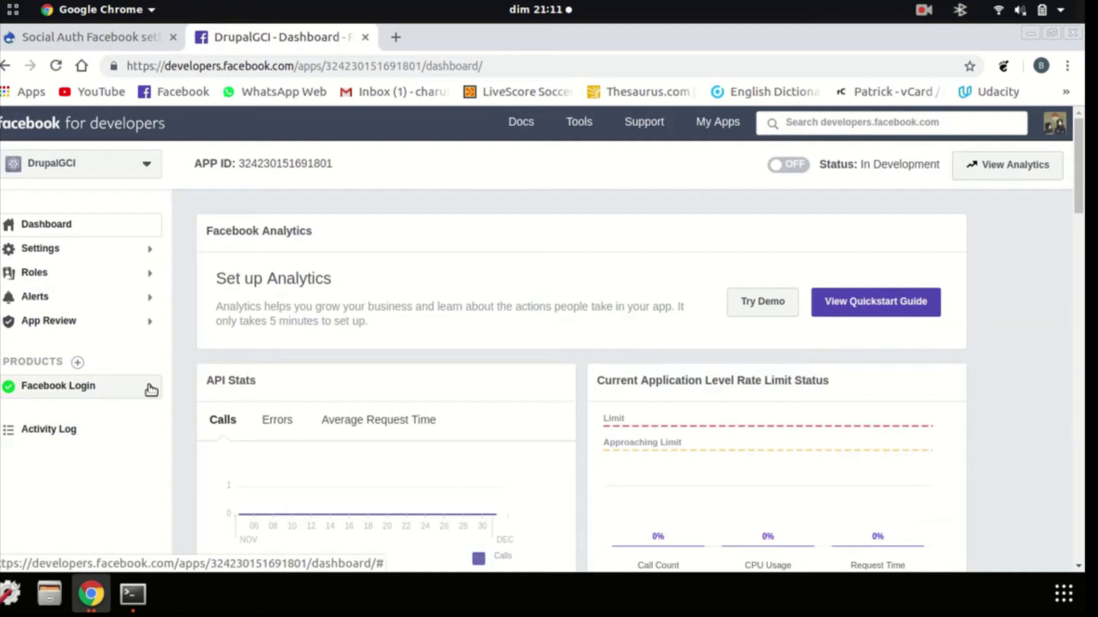
# Go to the app's Settings > Basic page and copy its App ID
pyautogui.click(141, 261)
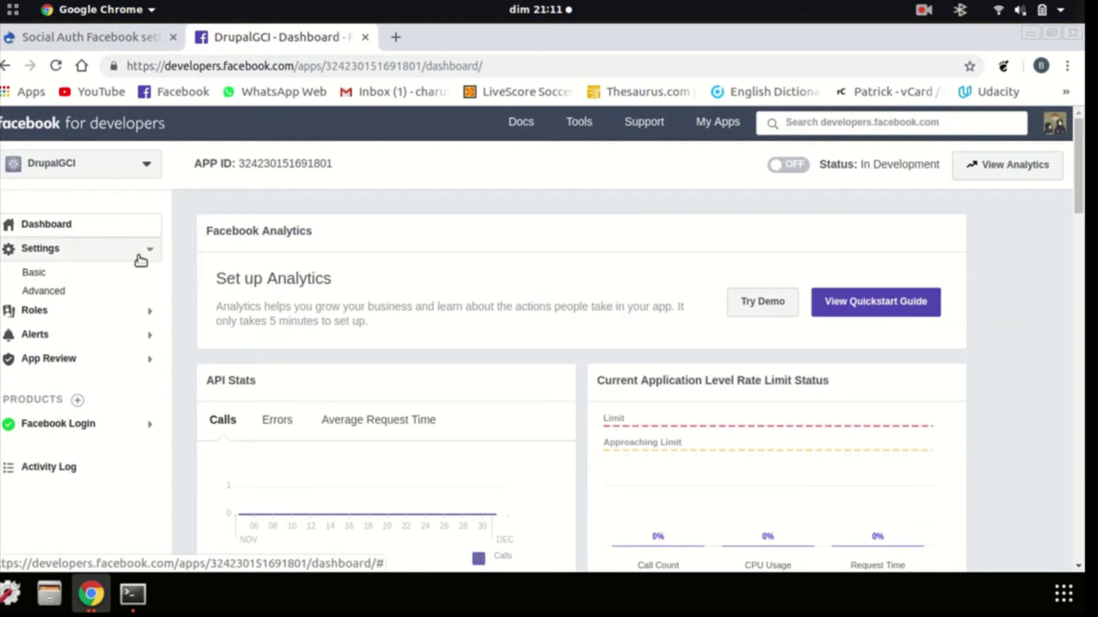
pyautogui.click(109, 277)
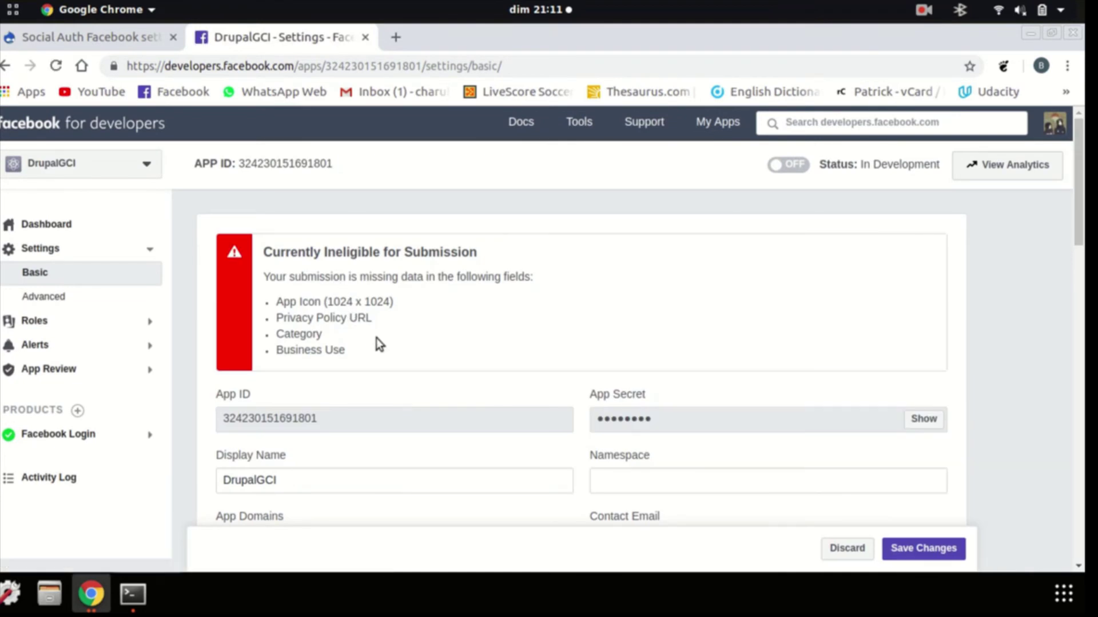
pyautogui.scroll(-2, 376, 338)
pyautogui.scroll(-1, 385, 347)
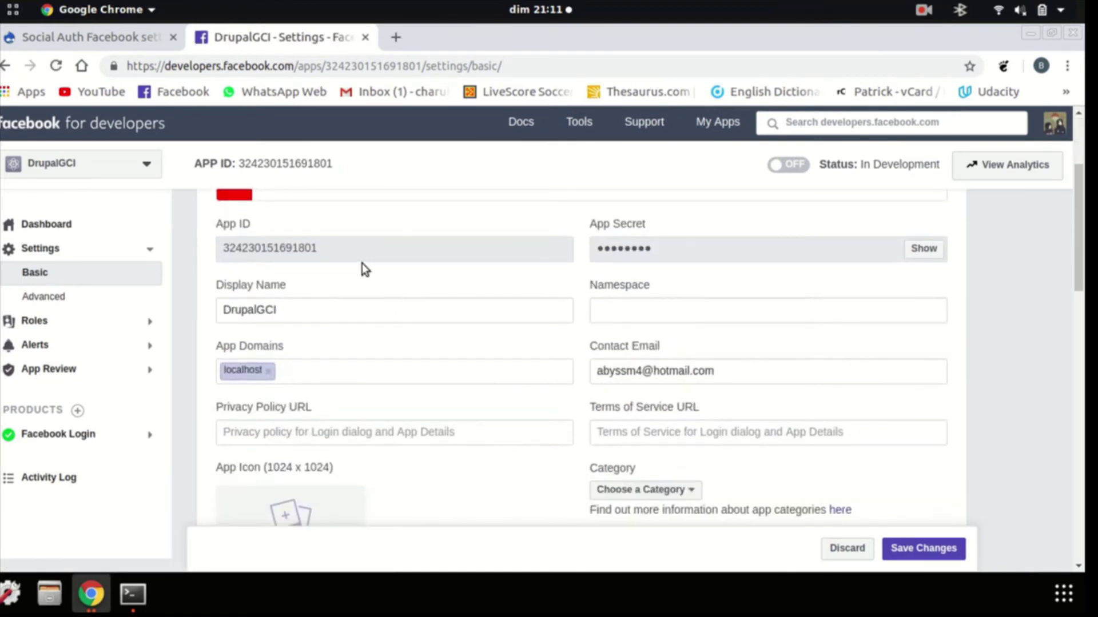
pyautogui.moveTo(338, 249); pyautogui.dragTo(222, 250)
pyautogui.hotkey('ctrl', 'c')
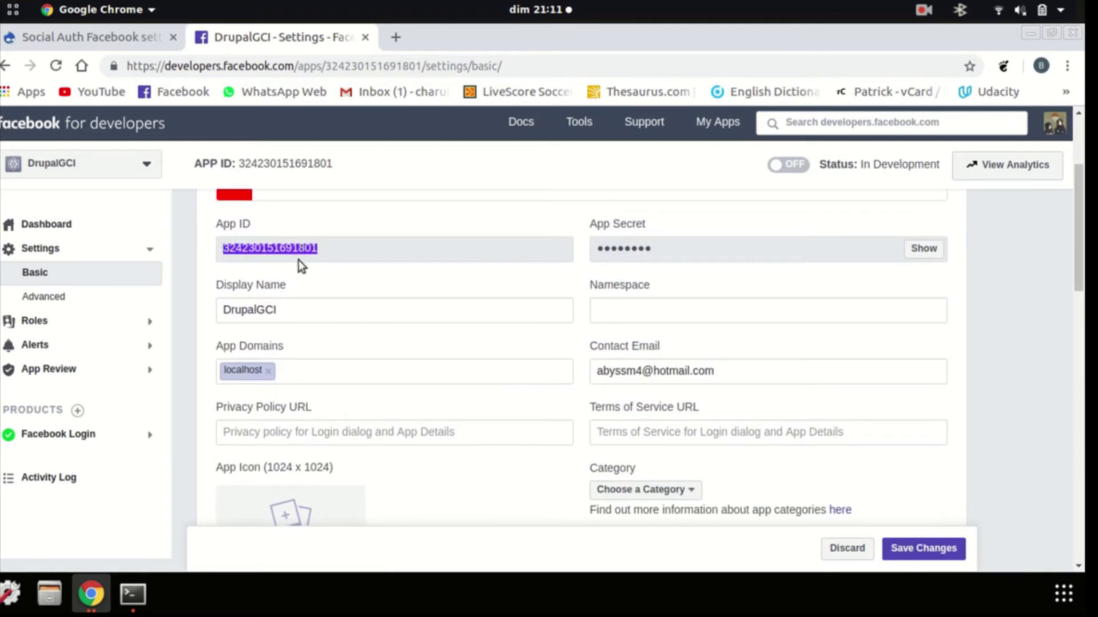
# Paste the copied App ID into Drupal's Application ID field
pyautogui.click(82, 38)
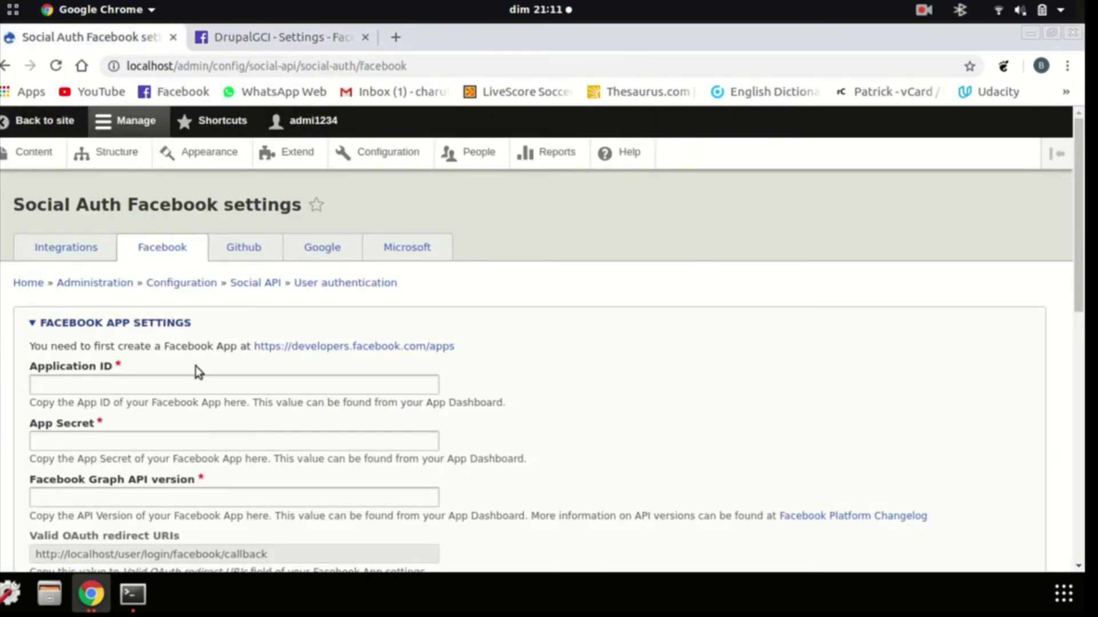
pyautogui.click(163, 382)
pyautogui.hotkey('ctrl', 'v')
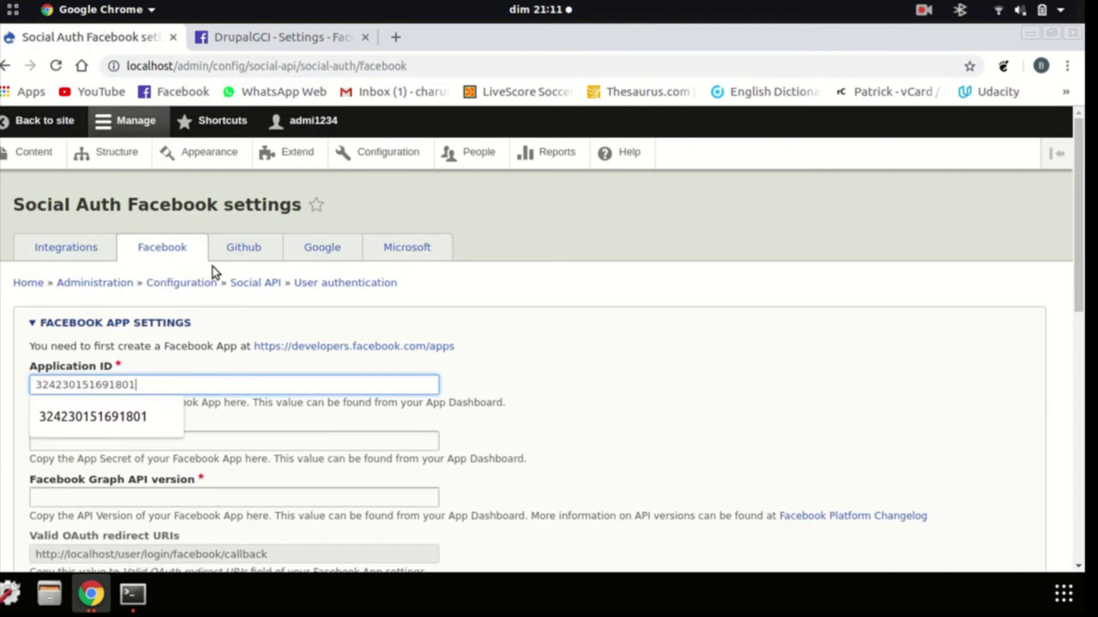
pyautogui.click(259, 38)
pyautogui.click(656, 252)
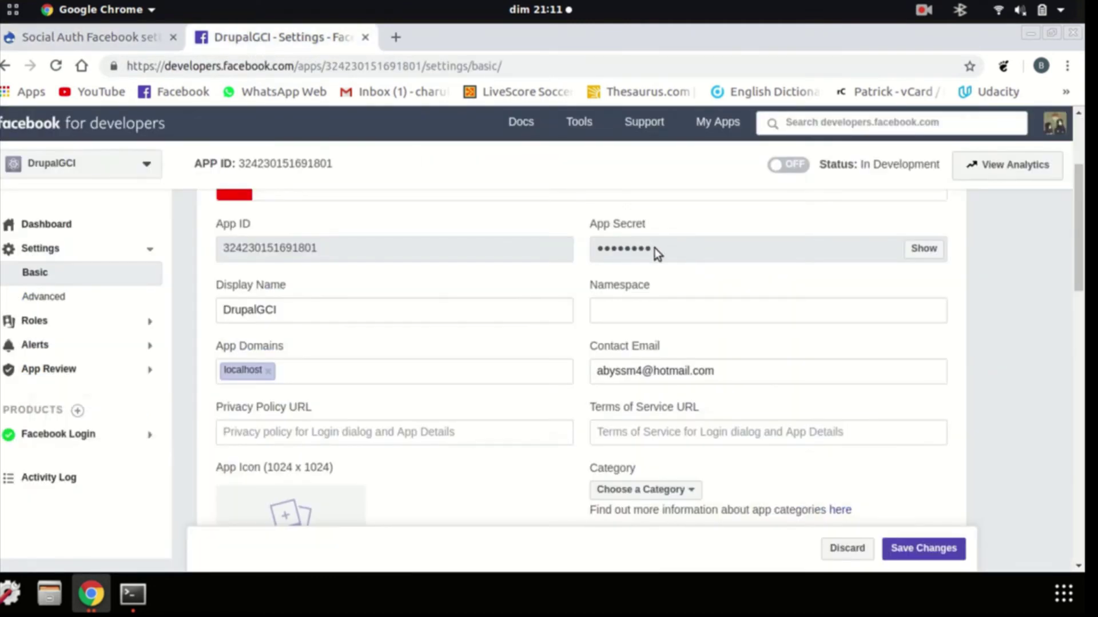
# Try copying the masked App Secret, then delete the wrong value pasted into Drupal's App Secret
pyautogui.tripleClick(578, 256)
pyautogui.doubleClick(595, 253)
pyautogui.click(595, 252)
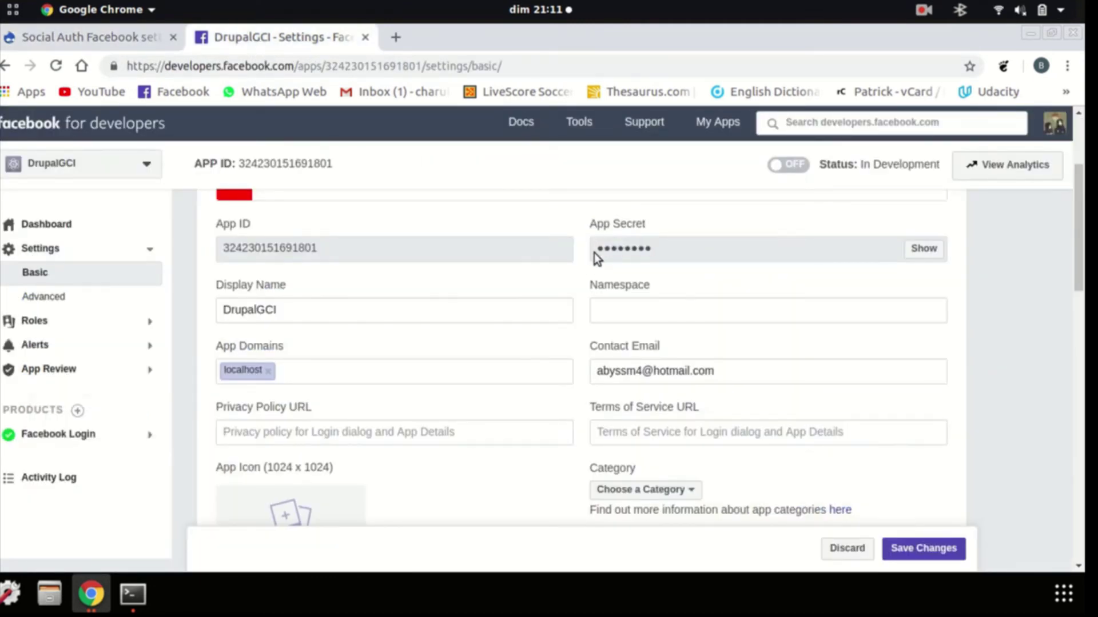
pyautogui.click(109, 36)
pyautogui.click(139, 440)
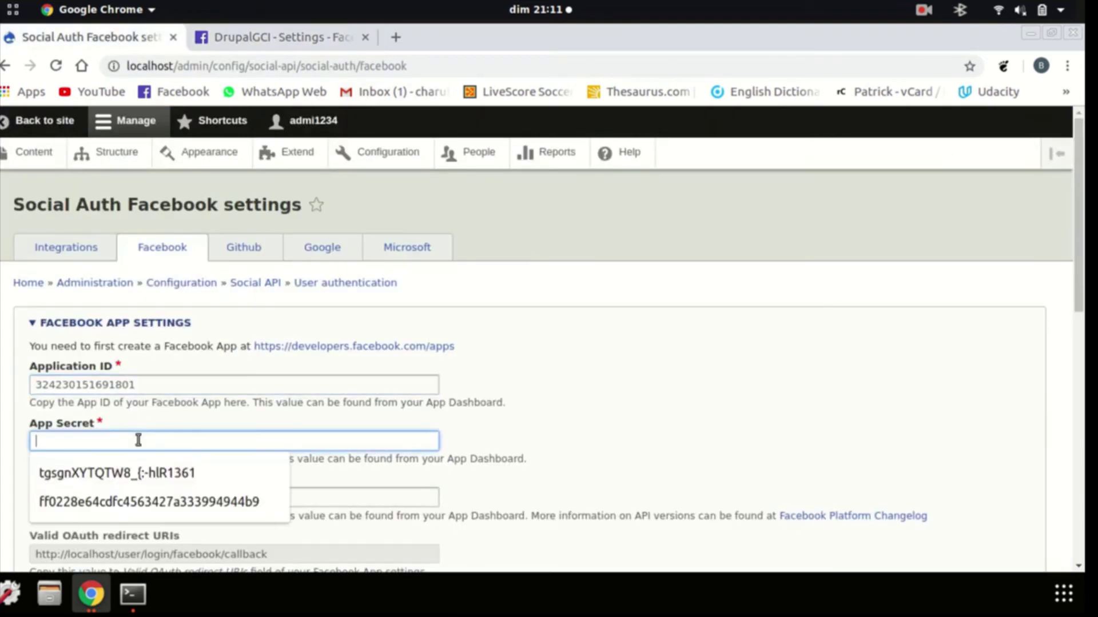
pyautogui.hotkey('ctrl', 'v')
pyautogui.hotkey('ctrl', 'a')
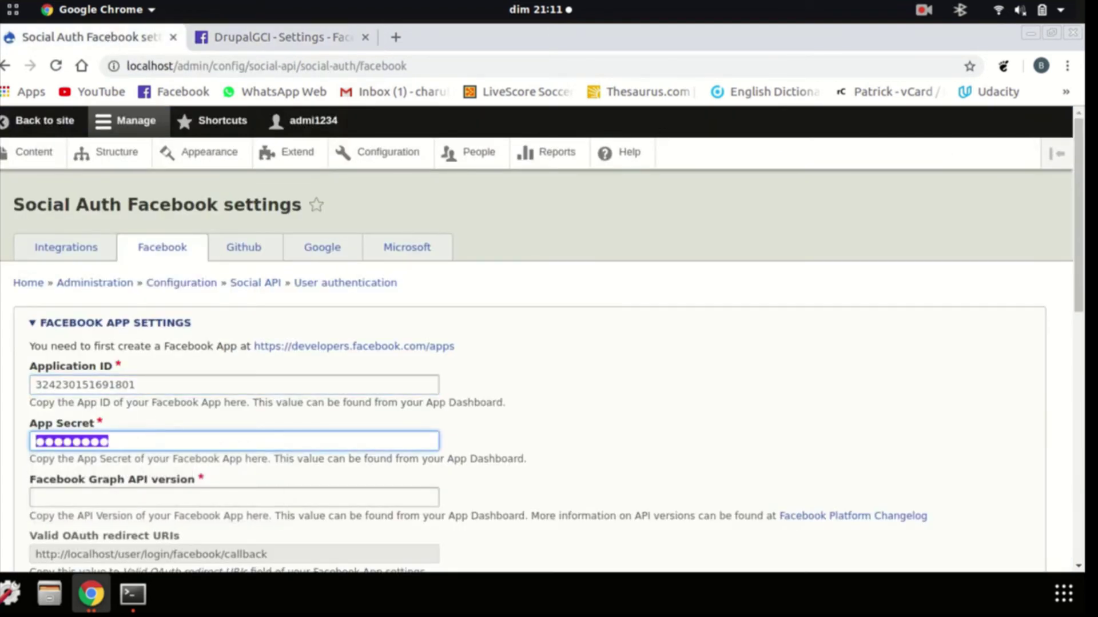
pyautogui.press('BackSpace')
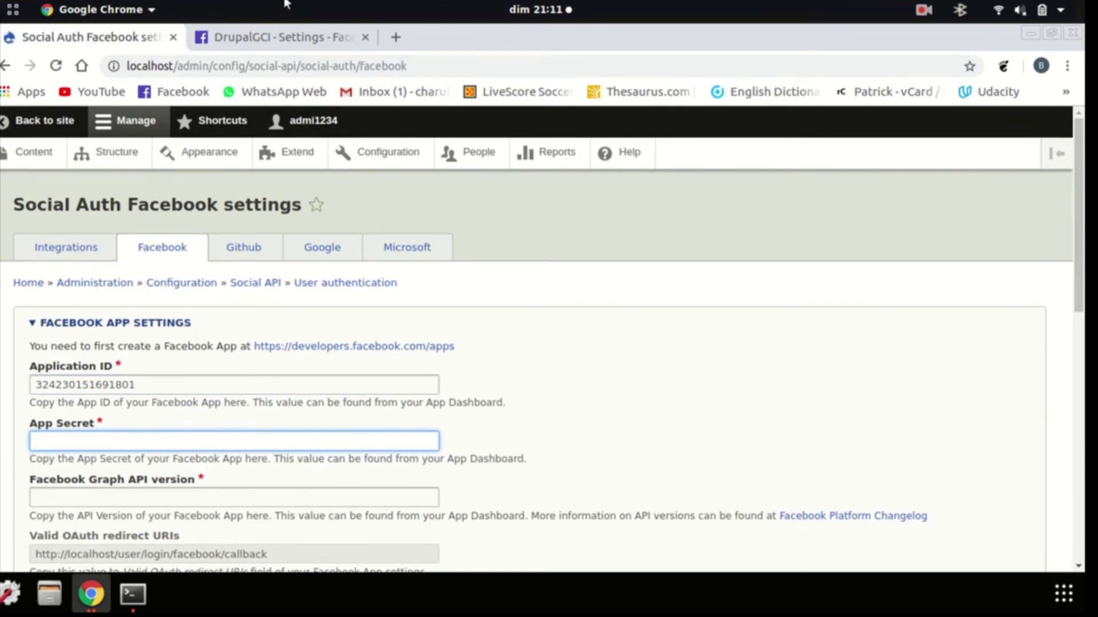
# Reveal the real App Secret with the account password and paste it into Drupal's App Secret field
pyautogui.click(280, 36)
pyautogui.click(926, 251)
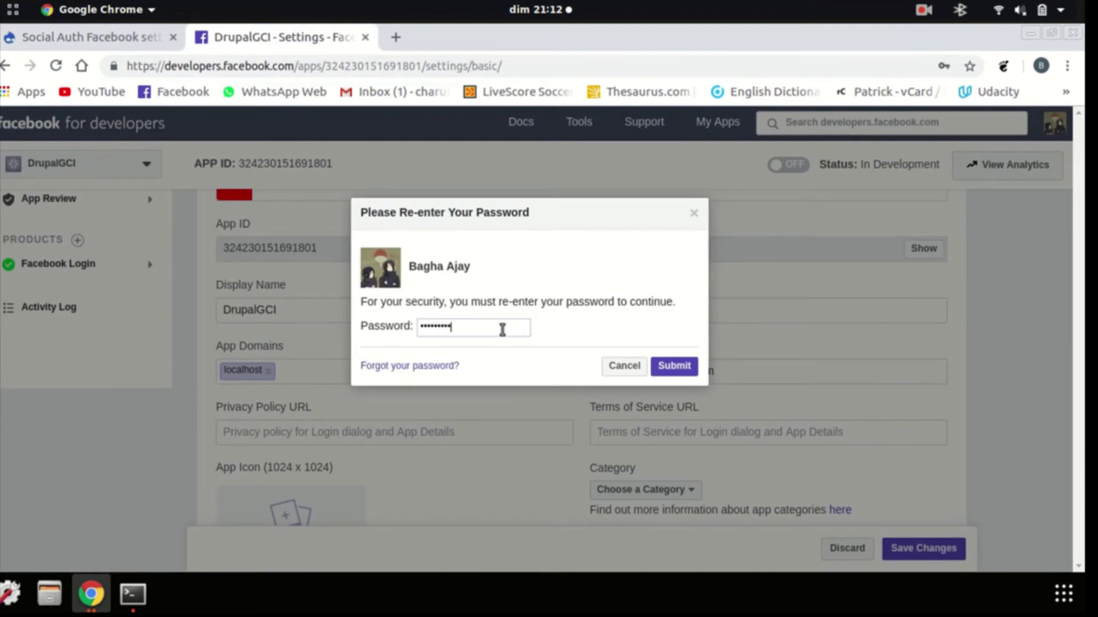
pyautogui.press('Return')
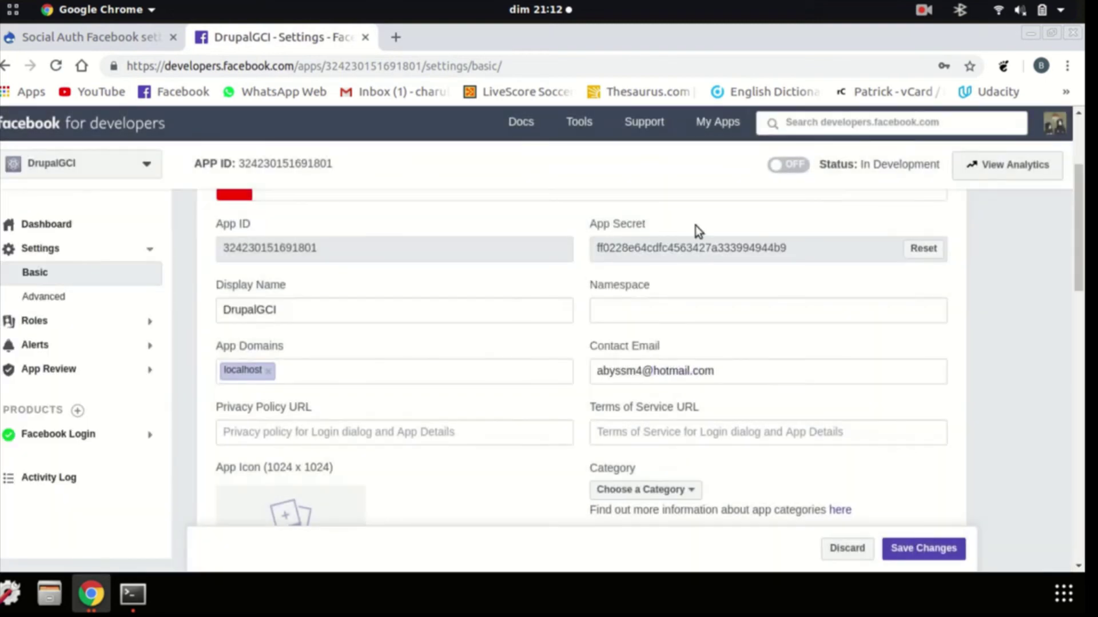
pyautogui.moveTo(817, 250); pyautogui.dragTo(592, 255)
pyautogui.hotkey('ctrl', 'c')
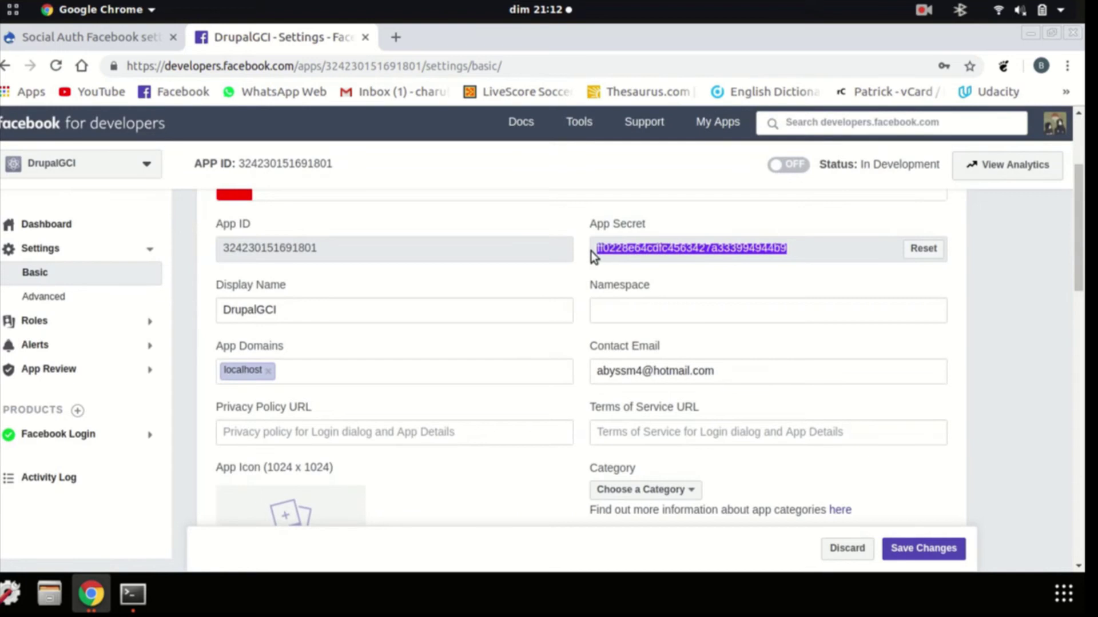
pyautogui.click(91, 36)
pyautogui.hotkey('ctrl', 'v')
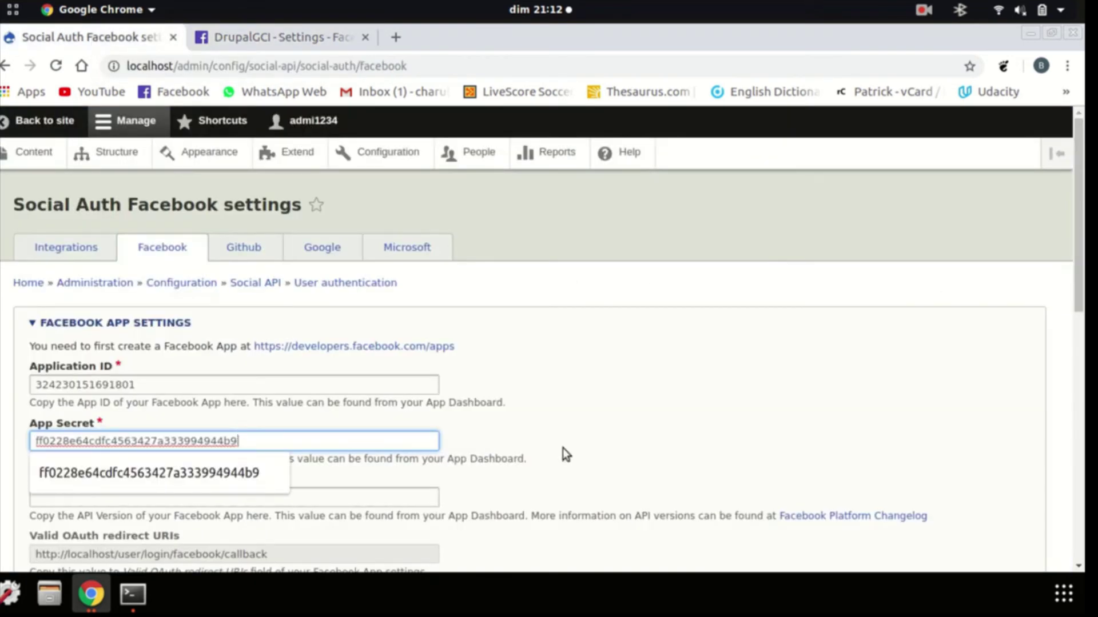
pyautogui.click(300, 491)
pyautogui.scroll(-2, 329, 272)
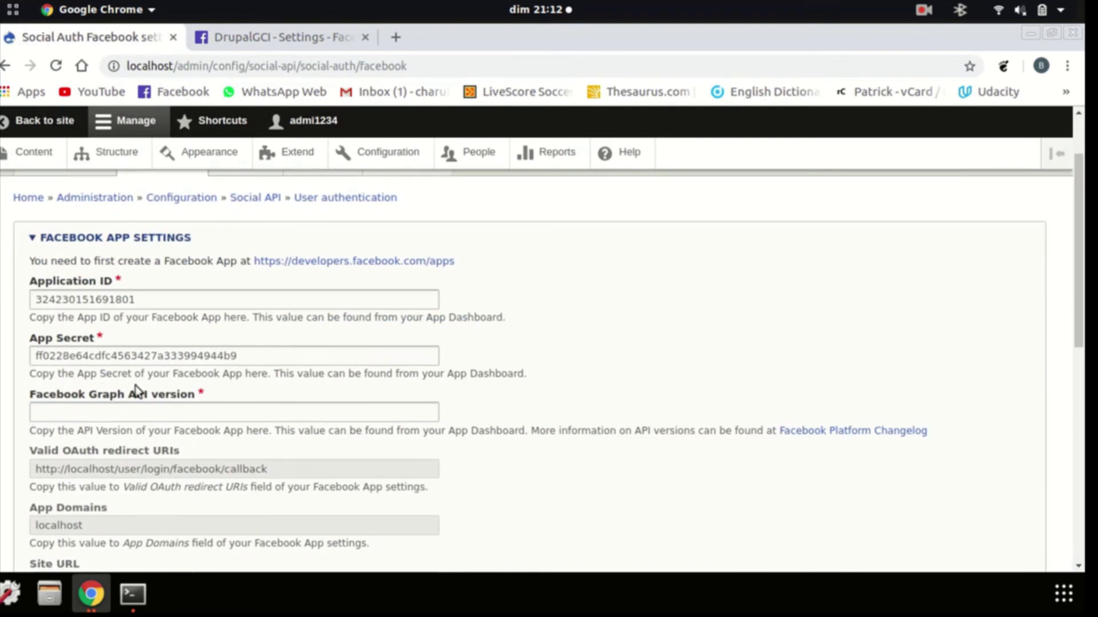
# Return to the DrupalGCI Basic settings and review its warnings further down the page
pyautogui.click(287, 36)
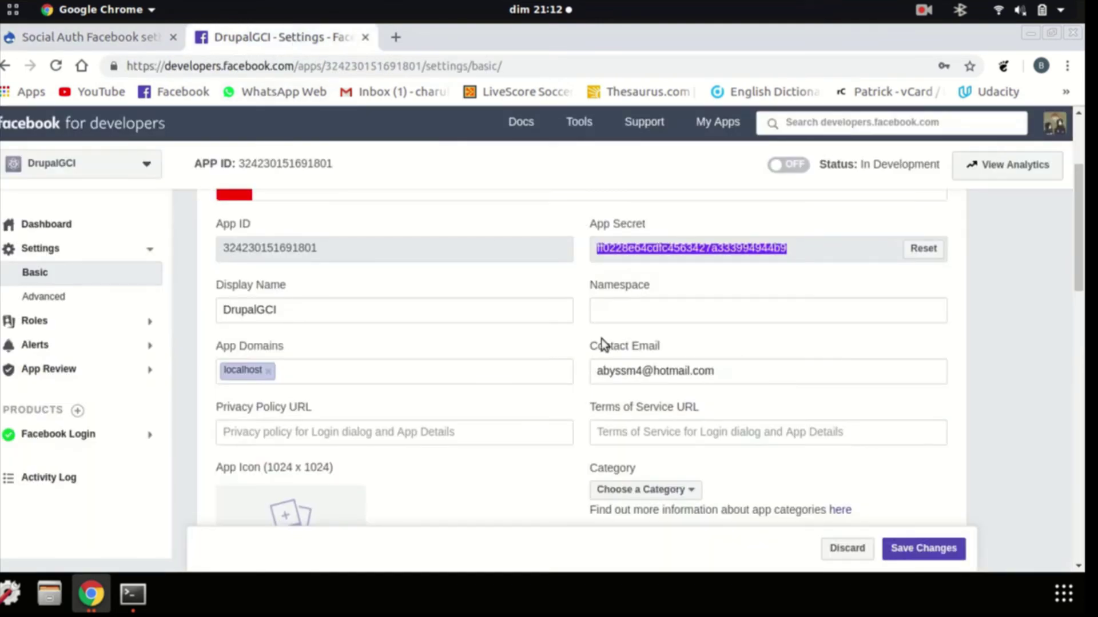
pyautogui.click(455, 338)
pyautogui.scroll(-5, 623, 337)
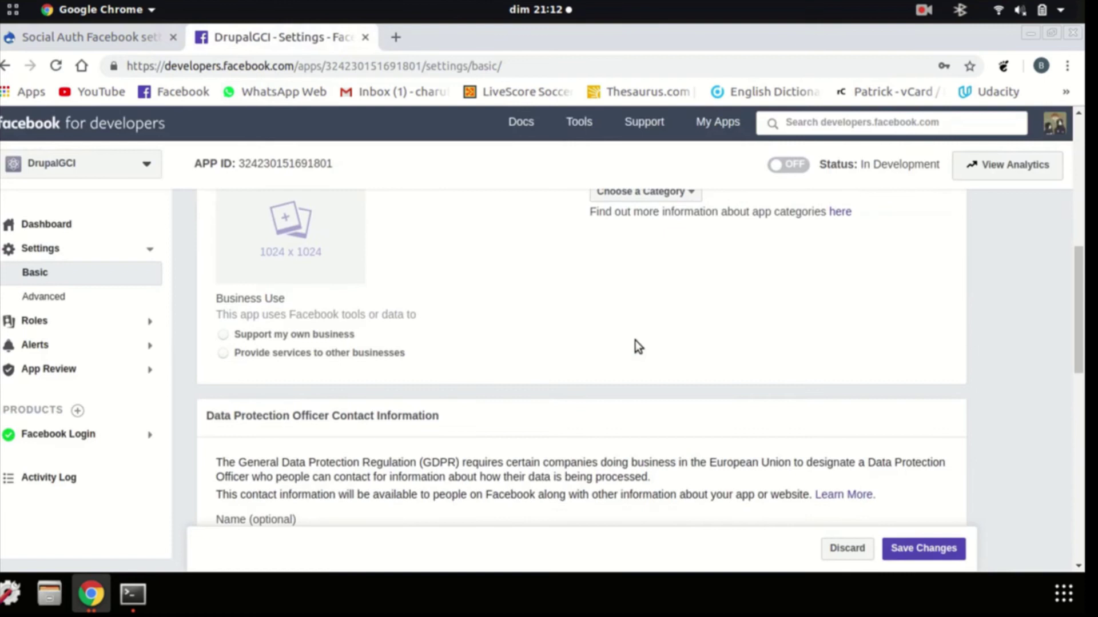
pyautogui.scroll(-6, 608, 341)
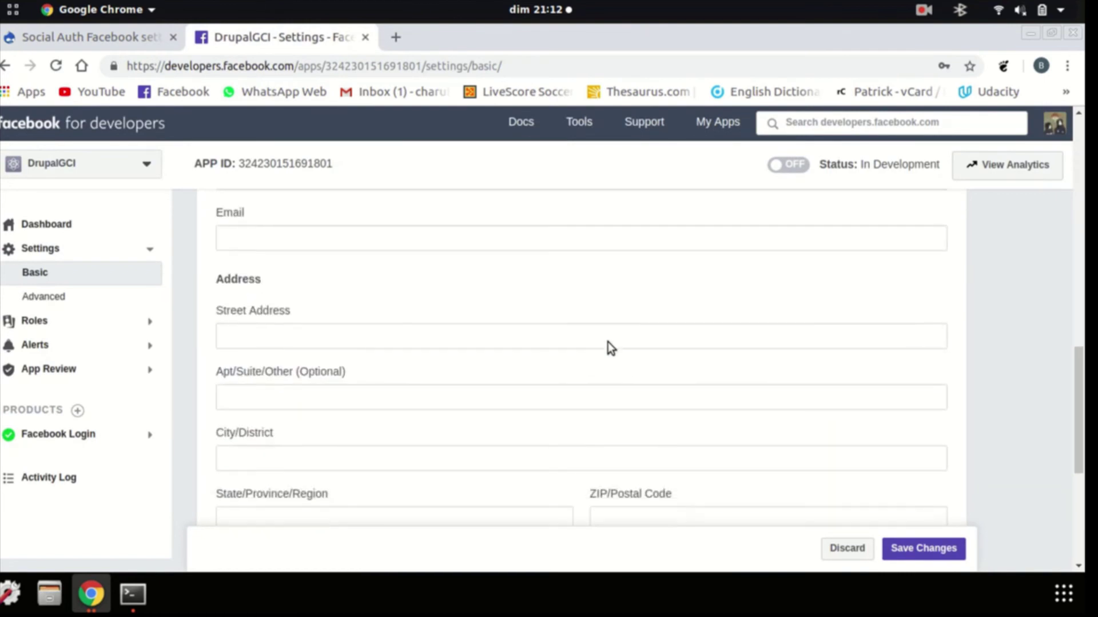
pyautogui.scroll(-5, 609, 341)
pyautogui.scroll(17, 599, 346)
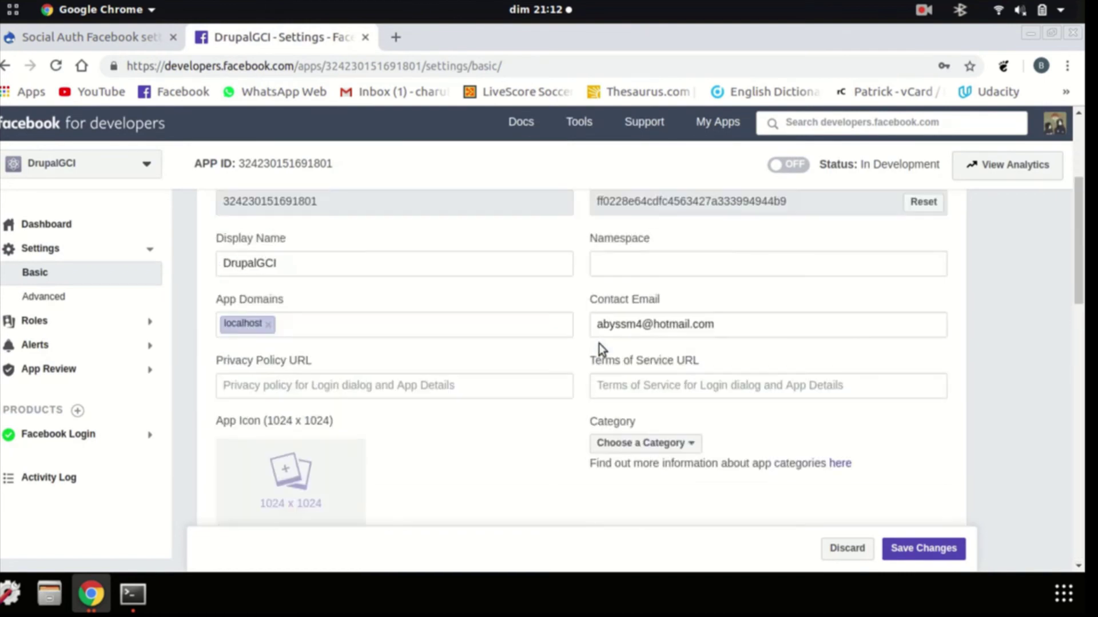
pyautogui.scroll(4, 599, 344)
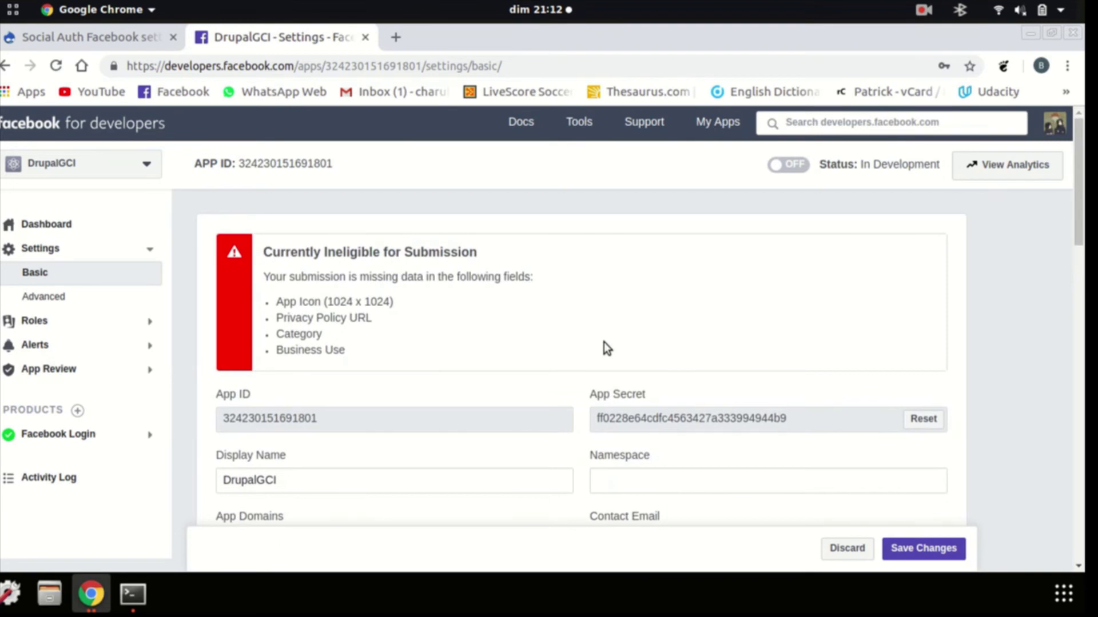
# Look up the latest Graph API version in the changelog, then close it
pyautogui.click(926, 10)
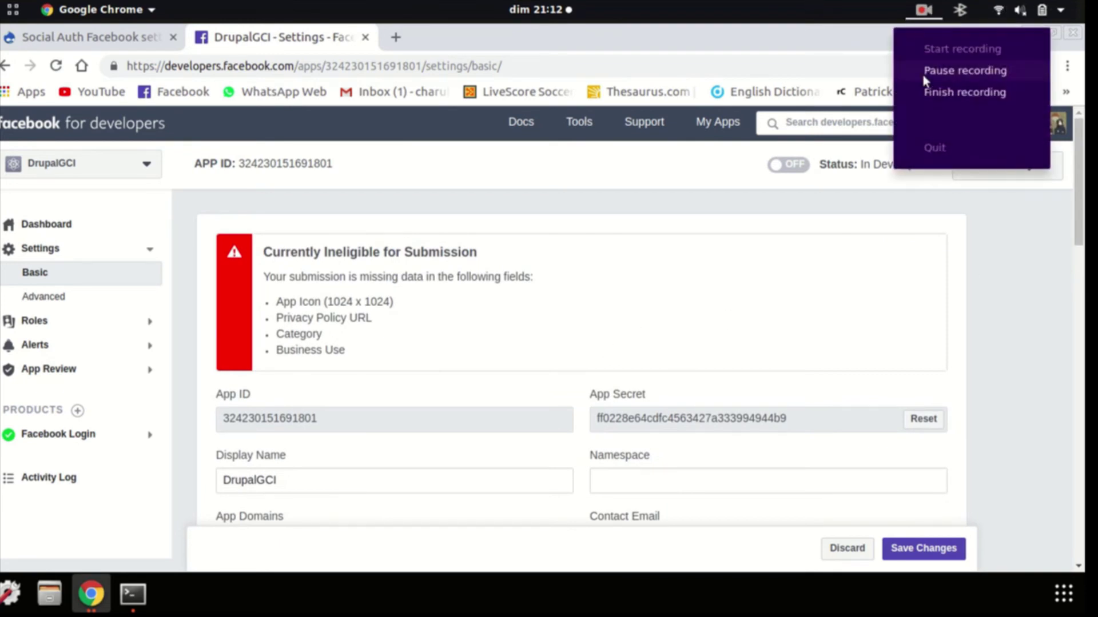
pyautogui.click(965, 71)
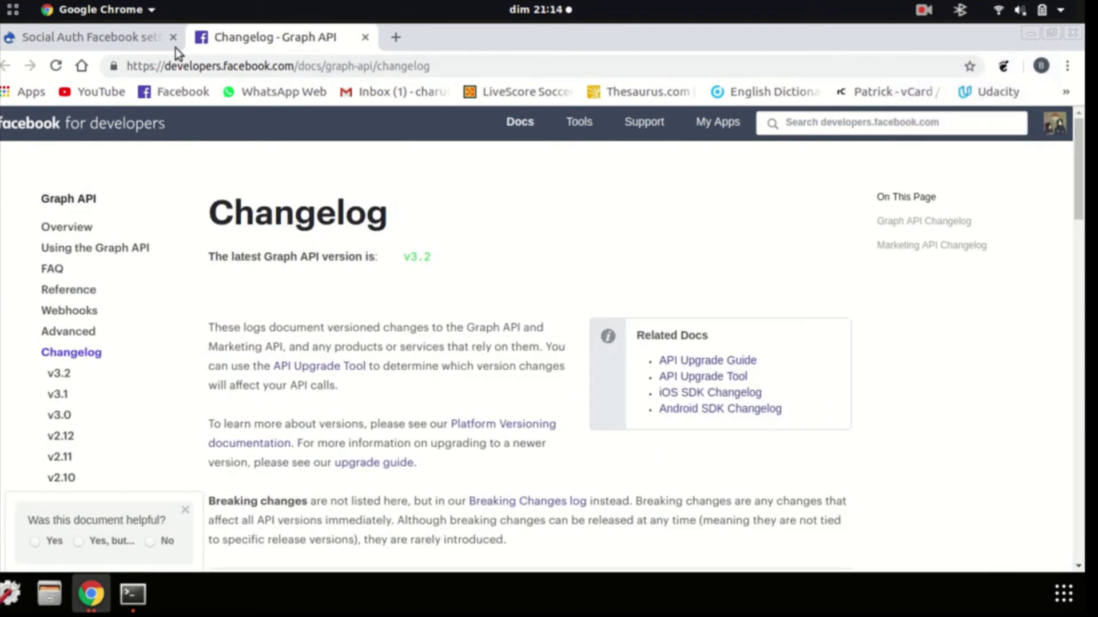
pyautogui.click(137, 40)
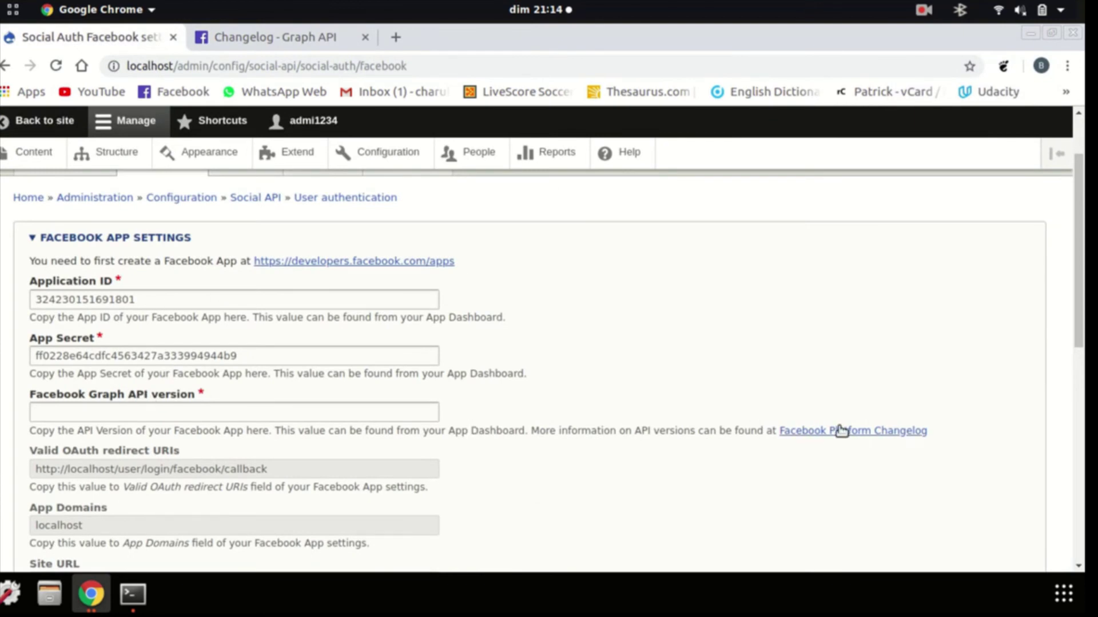
pyautogui.click(317, 38)
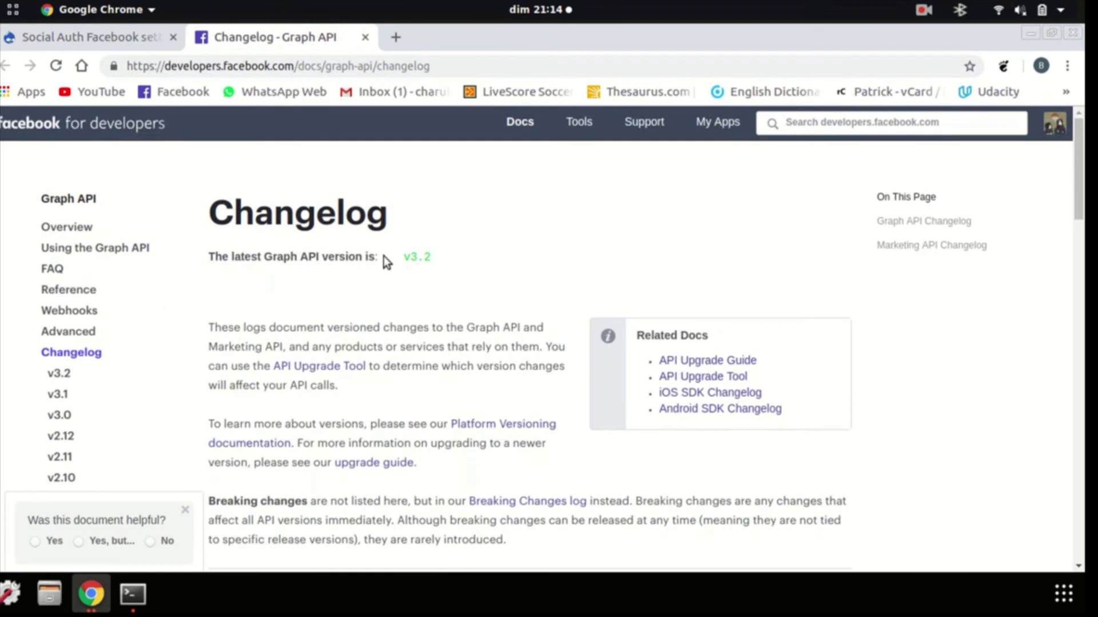
pyautogui.click(366, 38)
# Enter v3.2 as the Facebook Graph API version and save the configuration
pyautogui.click(173, 417)
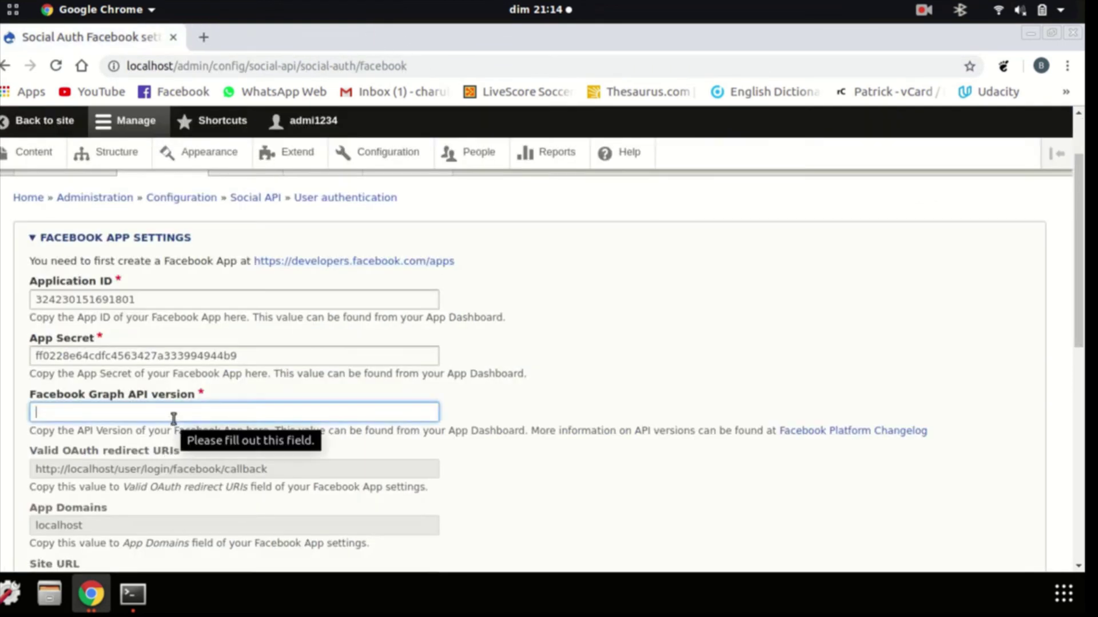
pyautogui.write('v3.2')
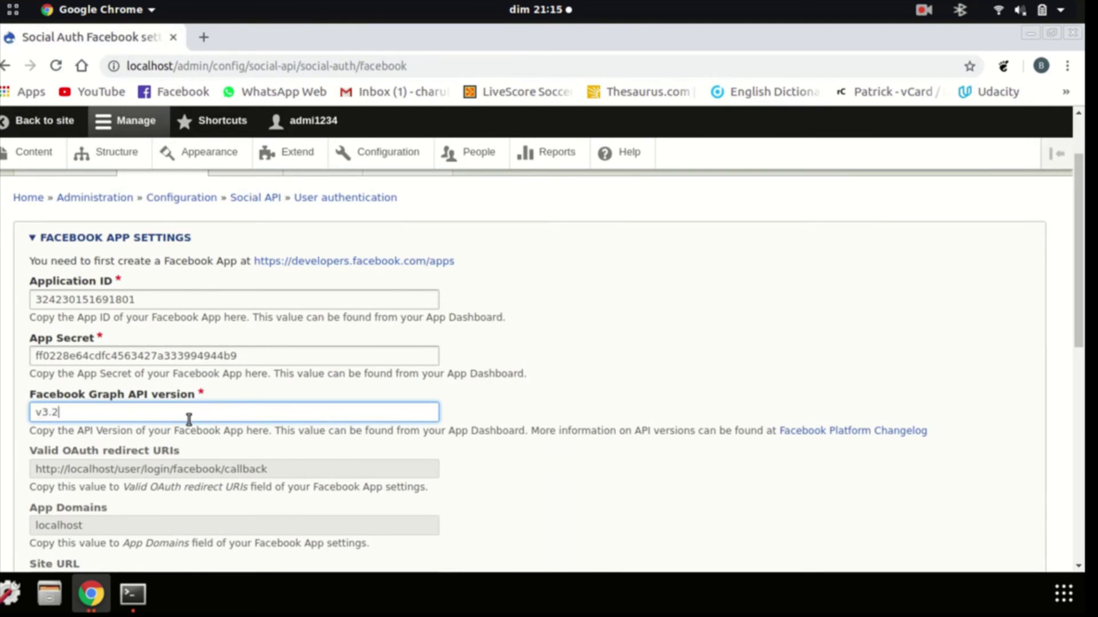
pyautogui.scroll(-9, 219, 400)
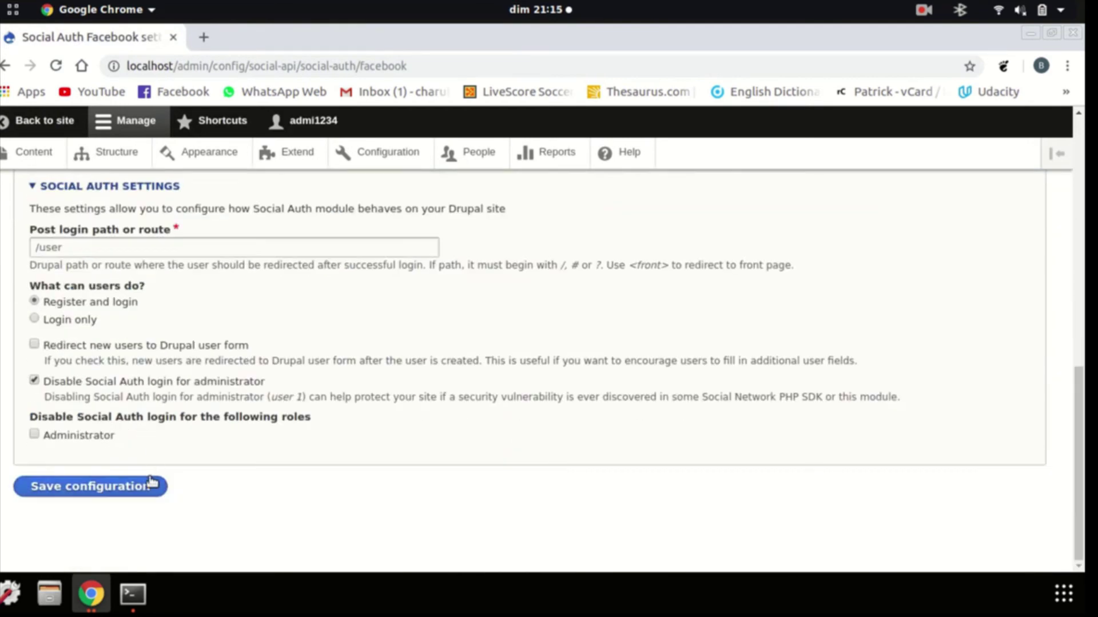
pyautogui.click(148, 488)
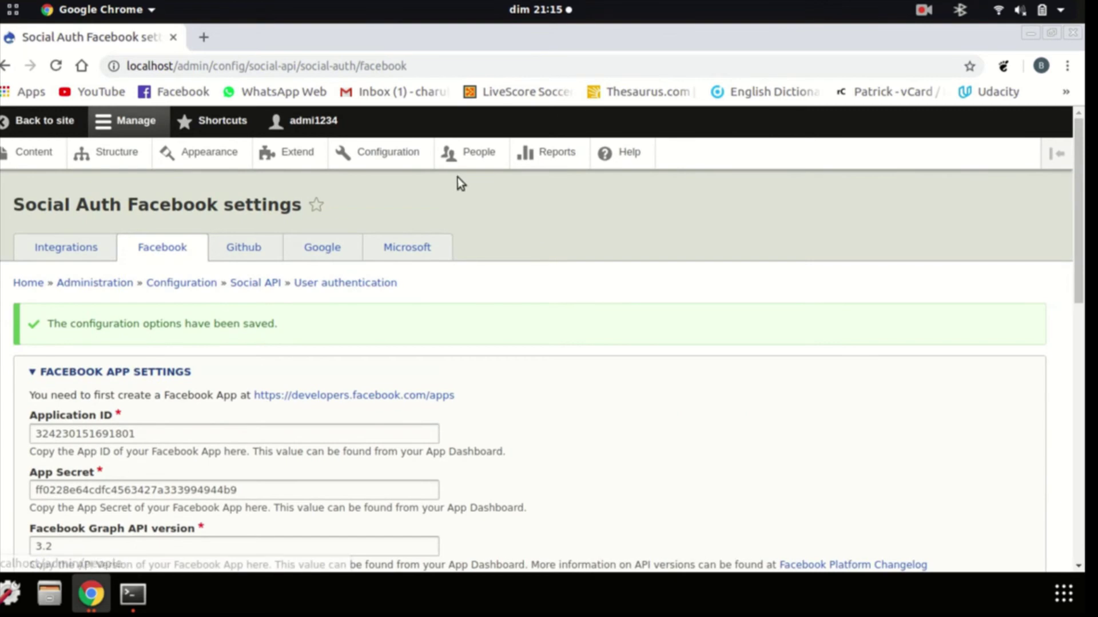
# Log out from the site's front page and log back in with the administrator credentials
pyautogui.click(8, 130)
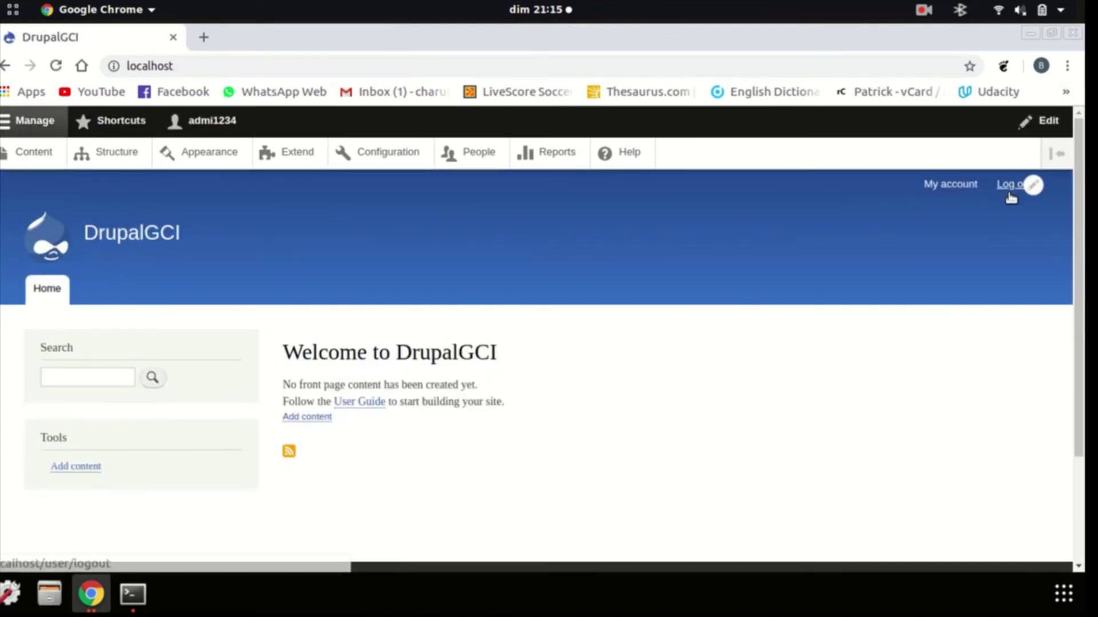
pyautogui.click(1010, 195)
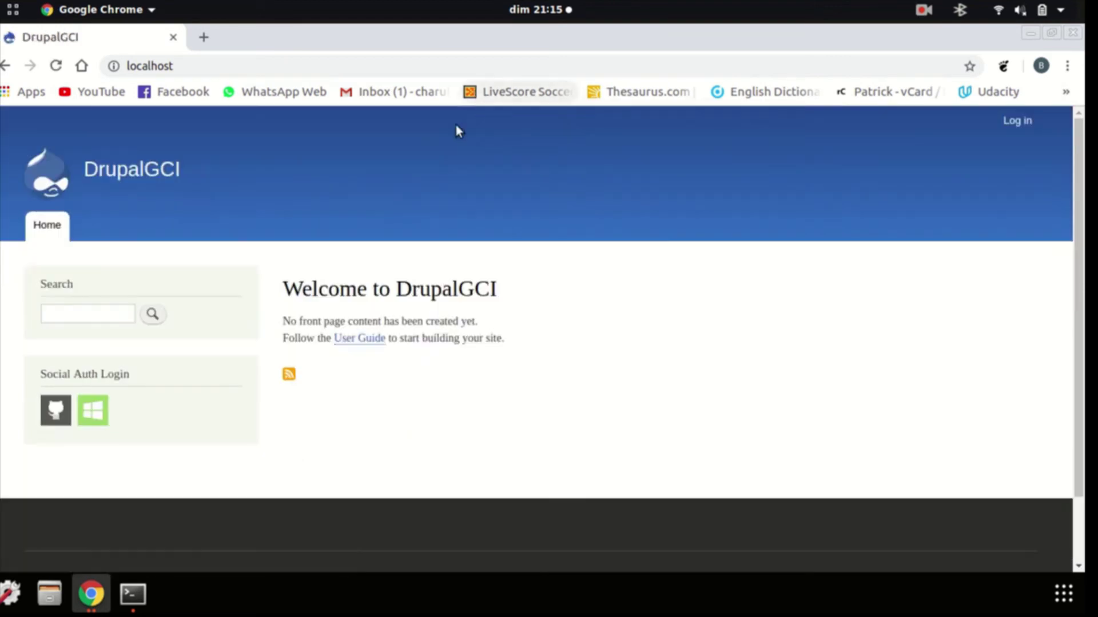
pyautogui.click(1008, 122)
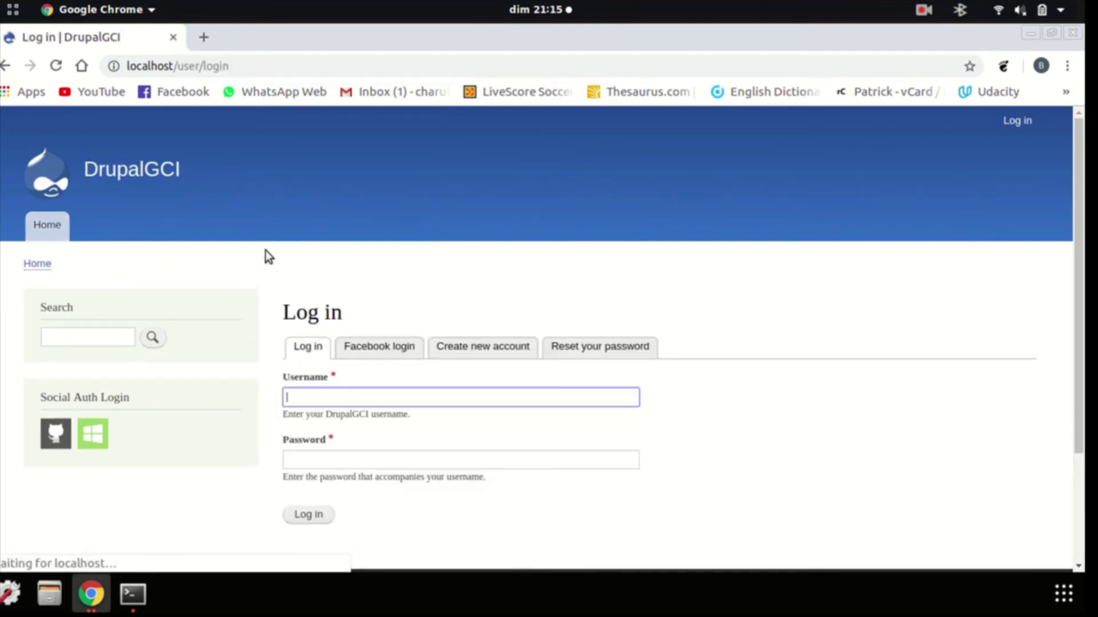
pyautogui.click(921, 11)
pyautogui.click(937, 71)
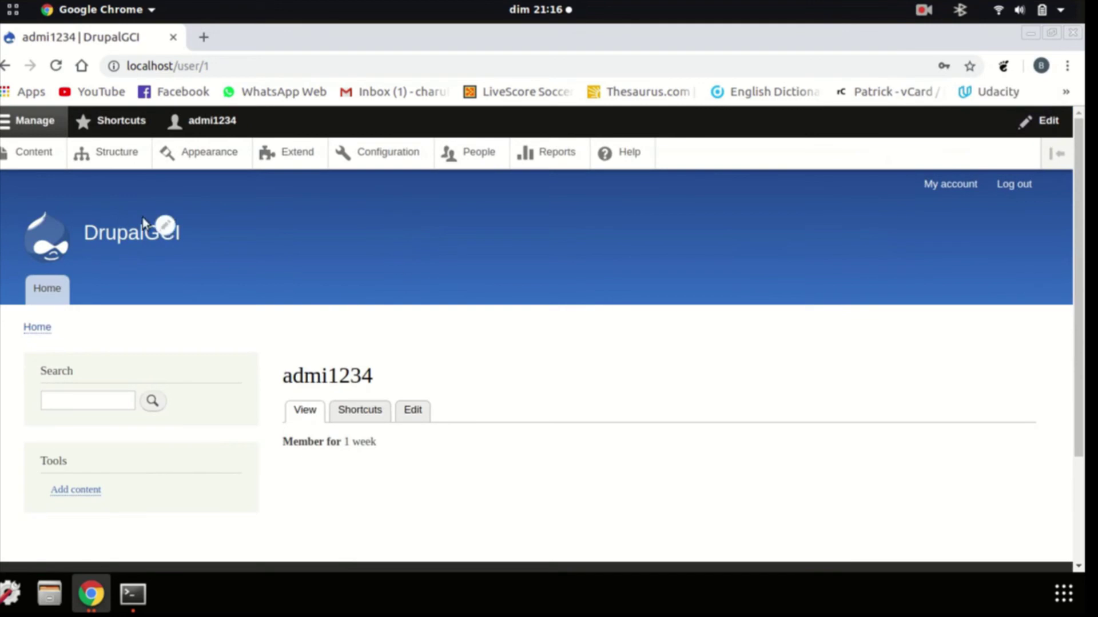
# Open the Social Auth Login block's configuration from Structure > Block layout
pyautogui.click(120, 151)
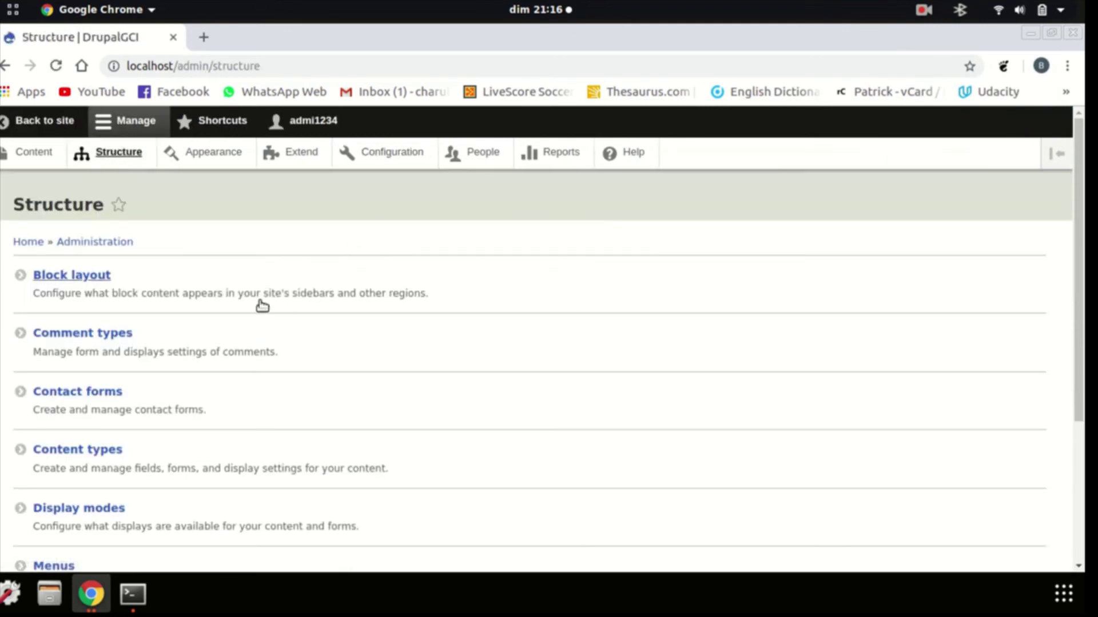
pyautogui.click(62, 276)
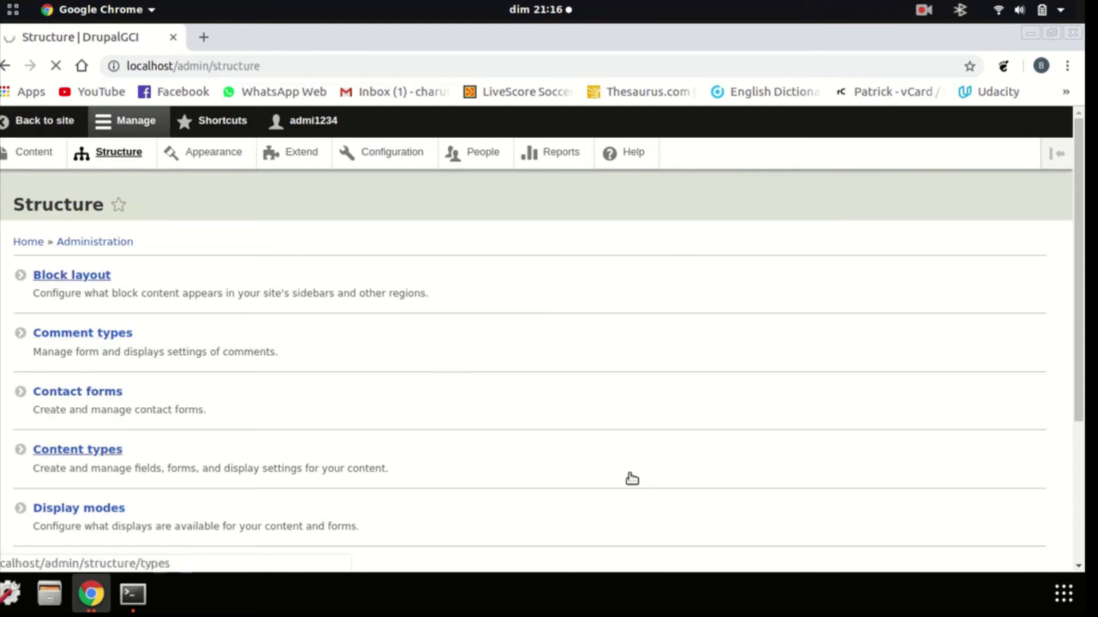
pyautogui.scroll(-4, 343, 375)
pyautogui.scroll(-12, 360, 378)
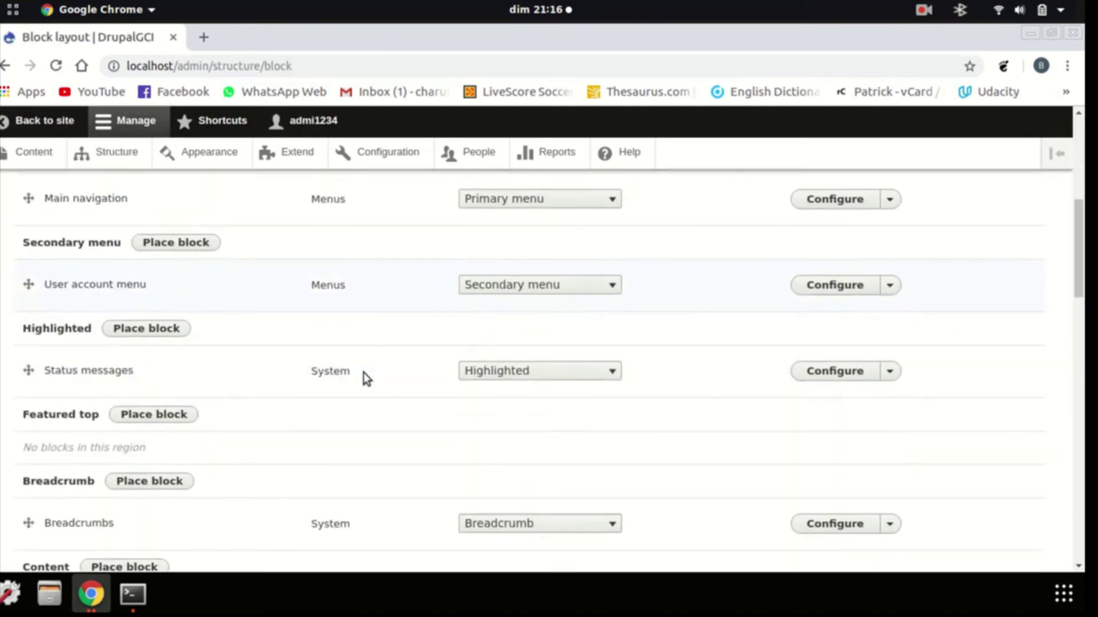
pyautogui.scroll(-3, 379, 374)
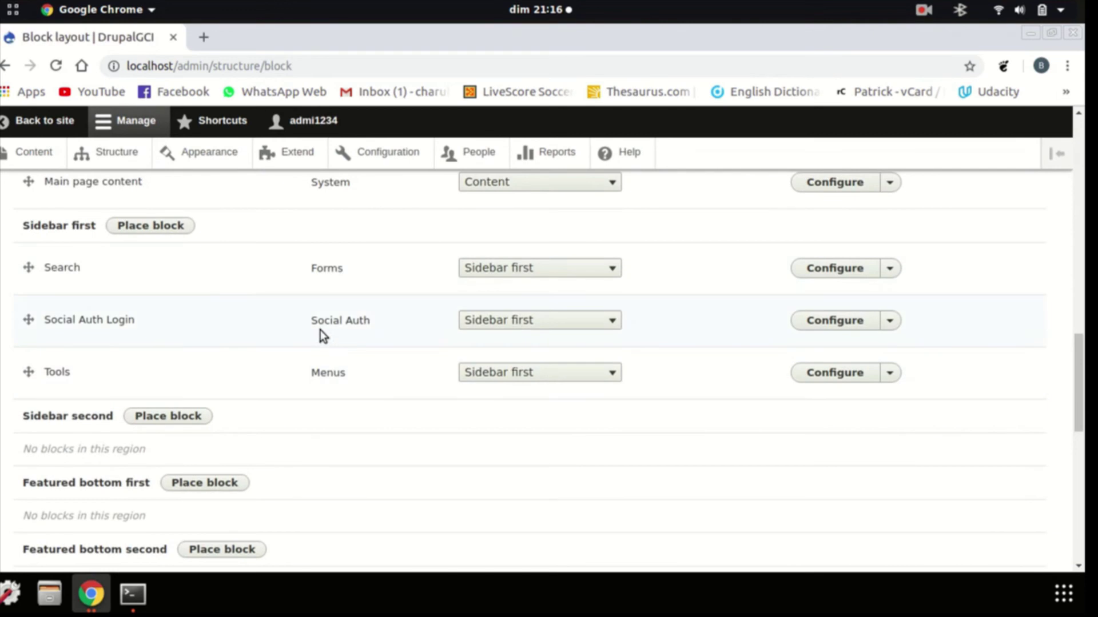
pyautogui.scroll(2, 426, 345)
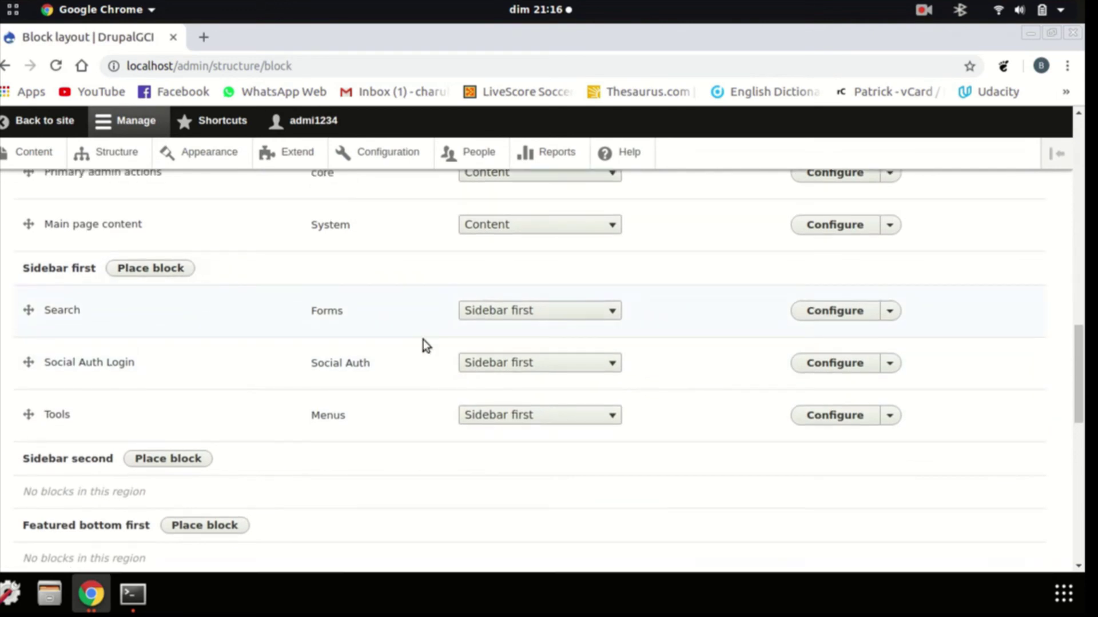
pyautogui.click(856, 367)
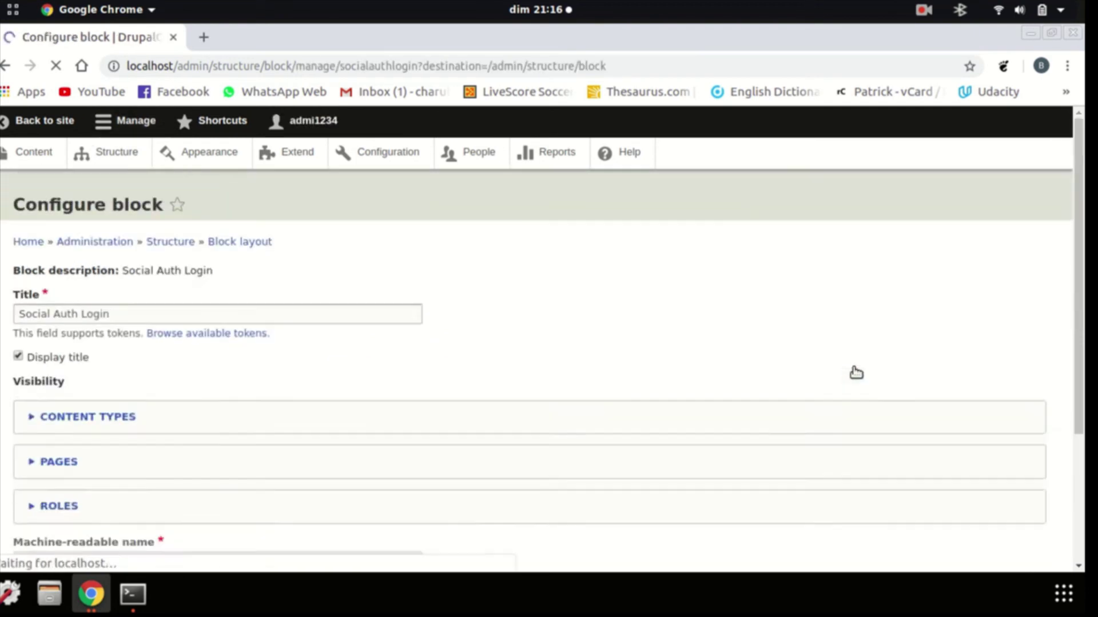
# Check the Pages and Roles visibility options and save the block in Sidebar first
pyautogui.scroll(-2, 260, 402)
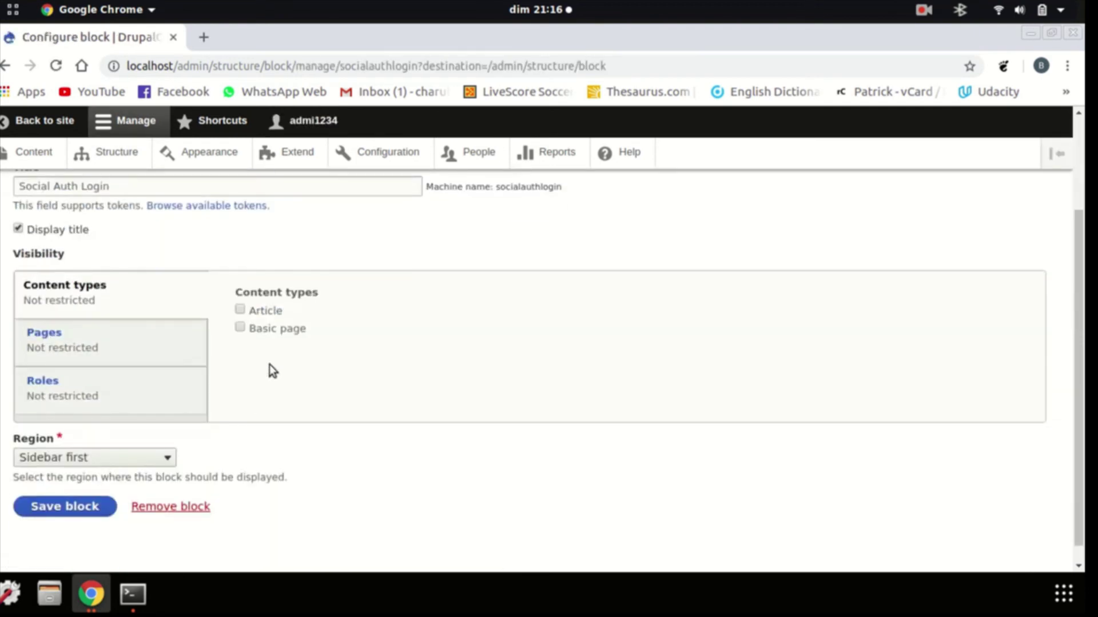
pyautogui.scroll(-1, 131, 372)
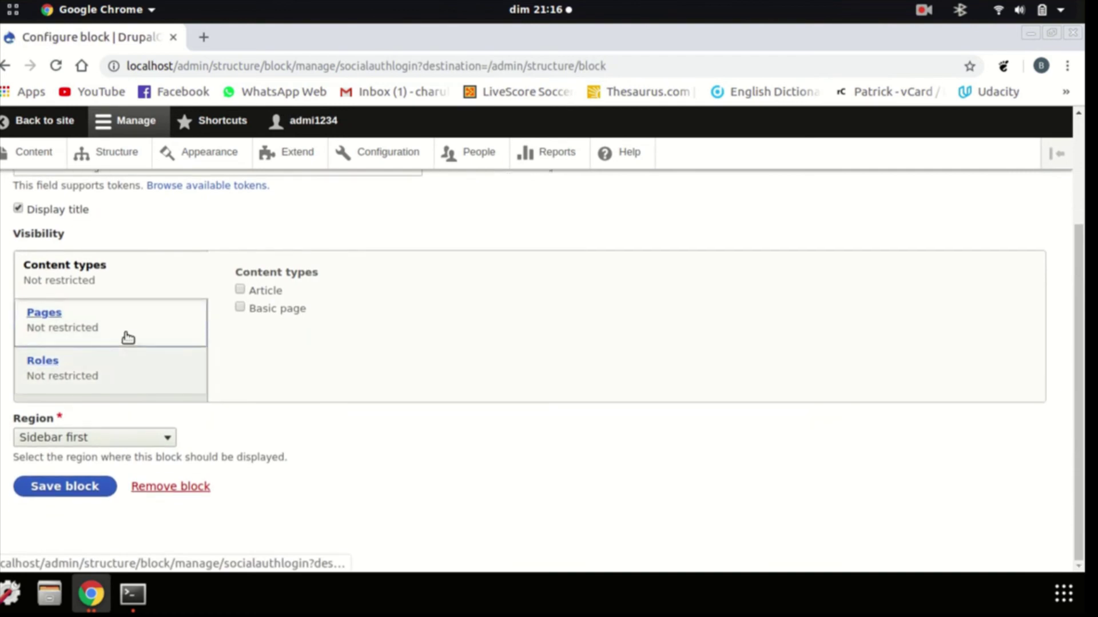
pyautogui.click(127, 337)
pyautogui.click(119, 386)
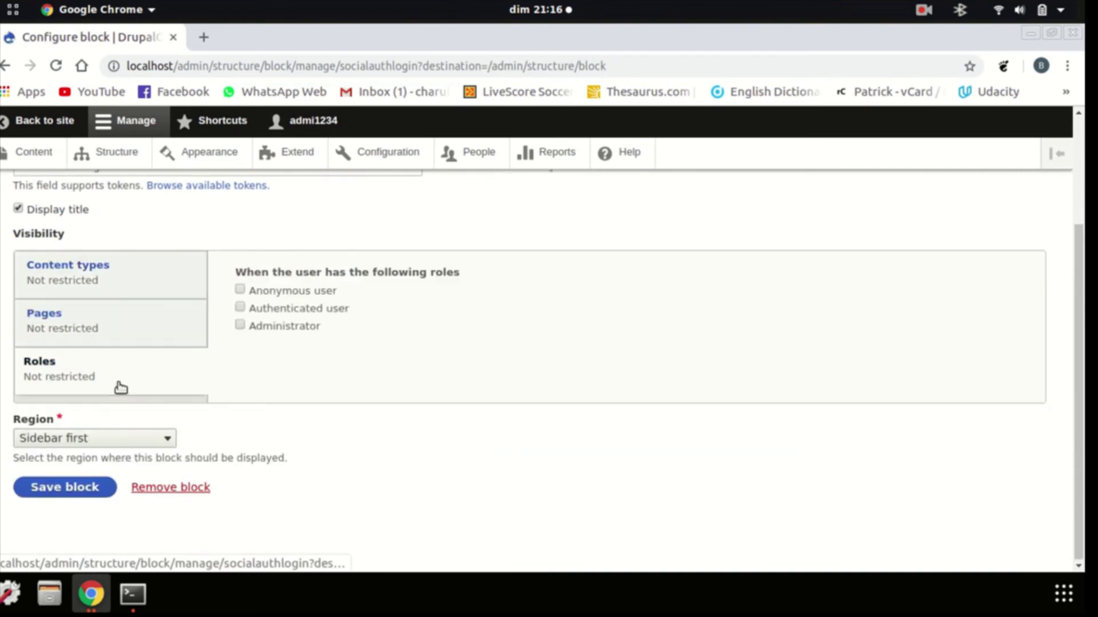
pyautogui.scroll(3, 105, 423)
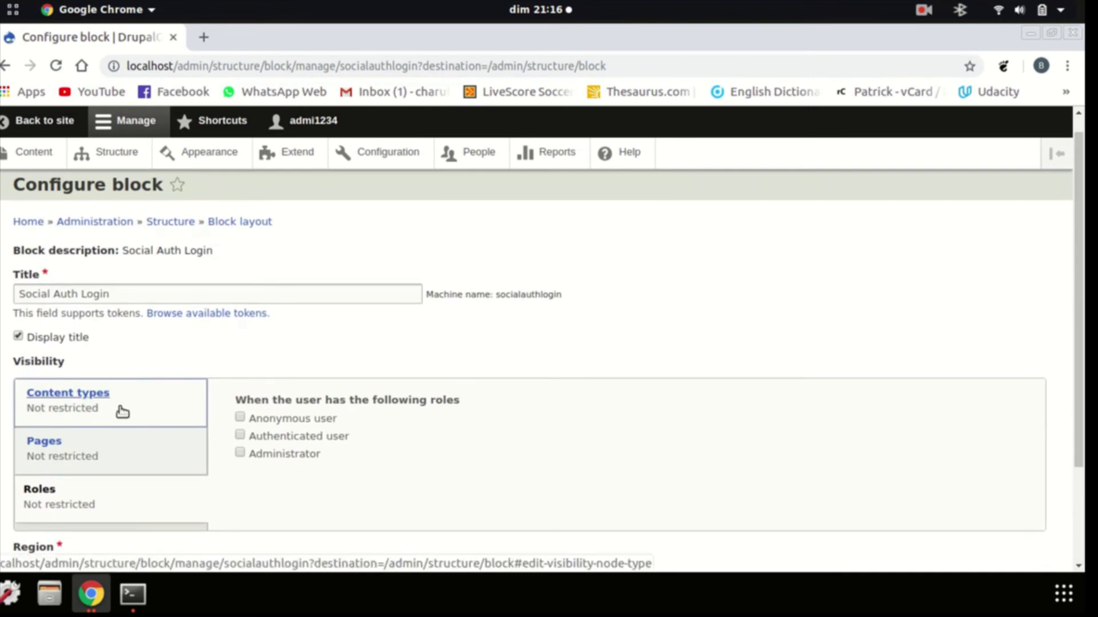
pyautogui.scroll(-3, 122, 412)
pyautogui.click(73, 483)
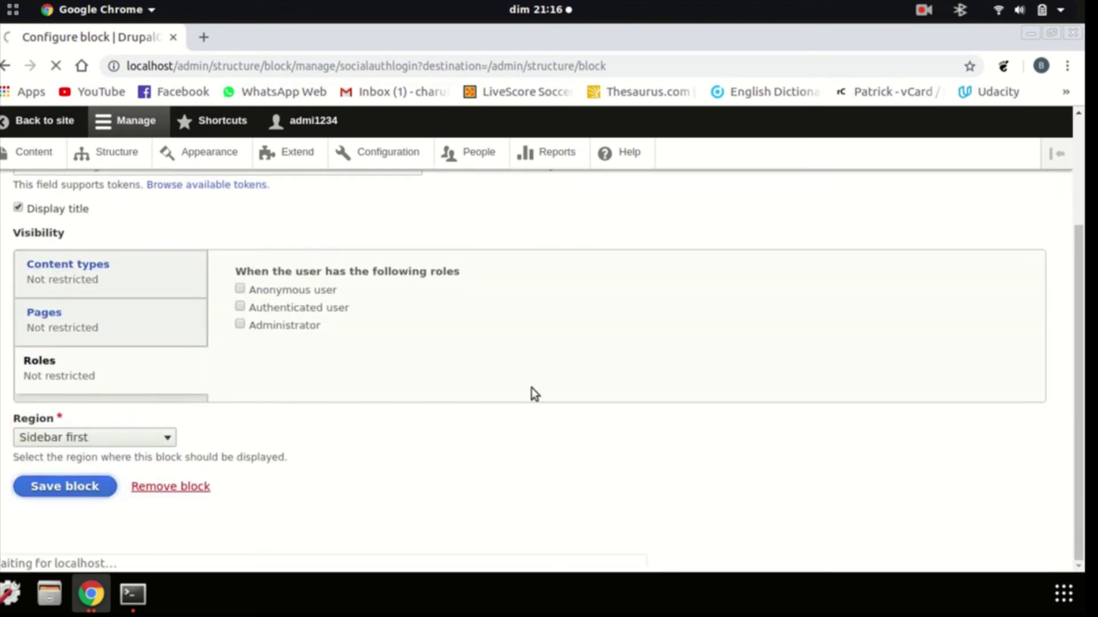
# From Sidebar first's Place block list, add Social Auth Login and save it in the dialog
pyautogui.scroll(-6, 274, 447)
pyautogui.scroll(-10, 287, 447)
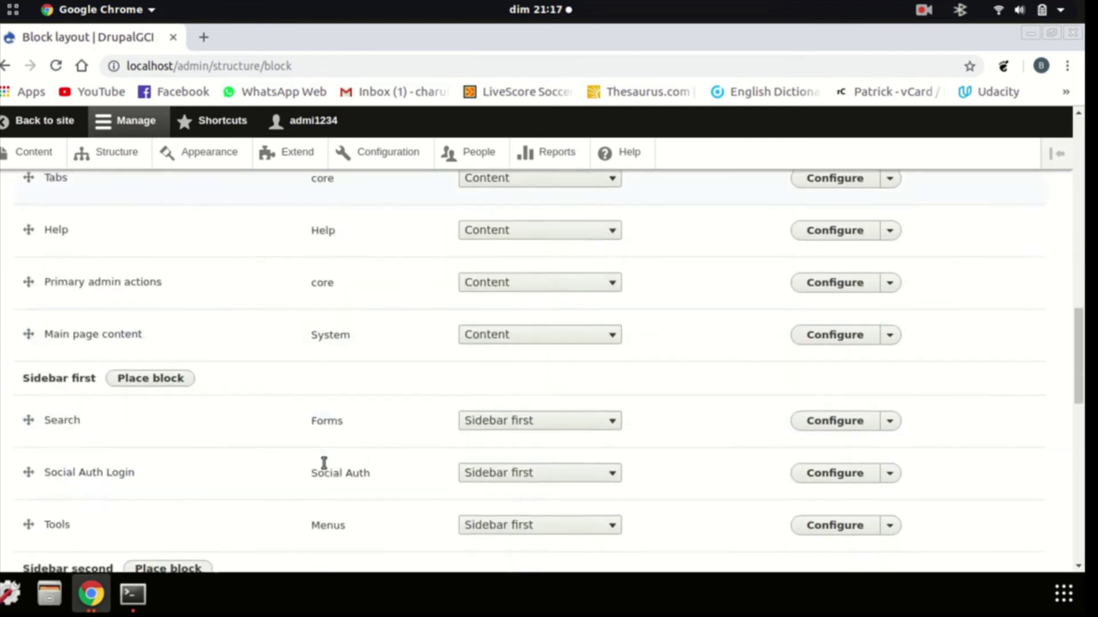
pyautogui.scroll(3, 327, 463)
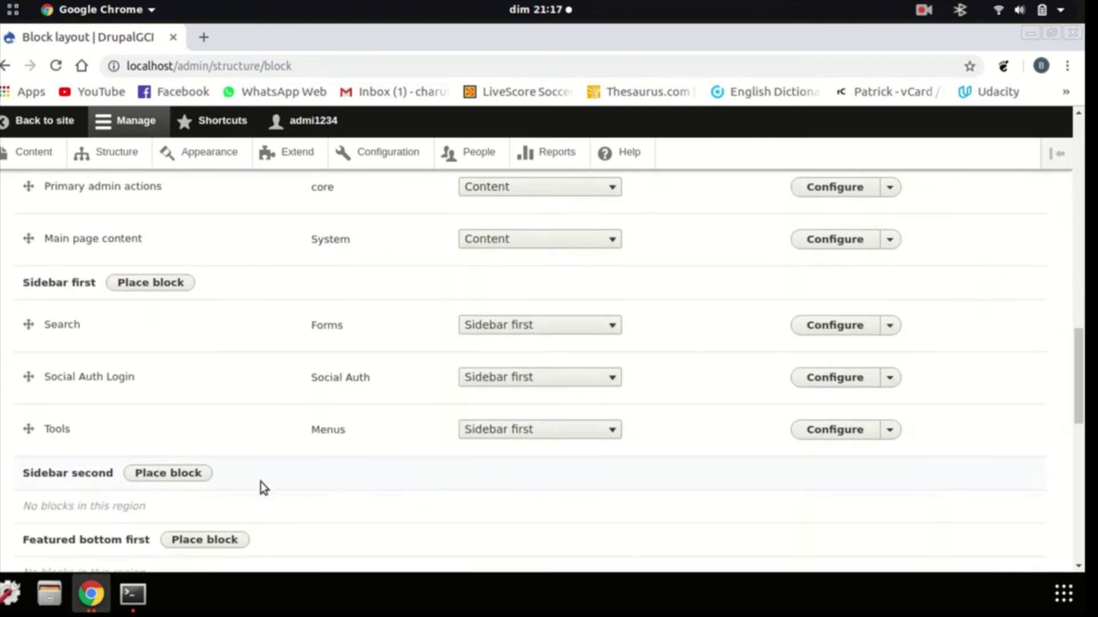
pyautogui.click(168, 286)
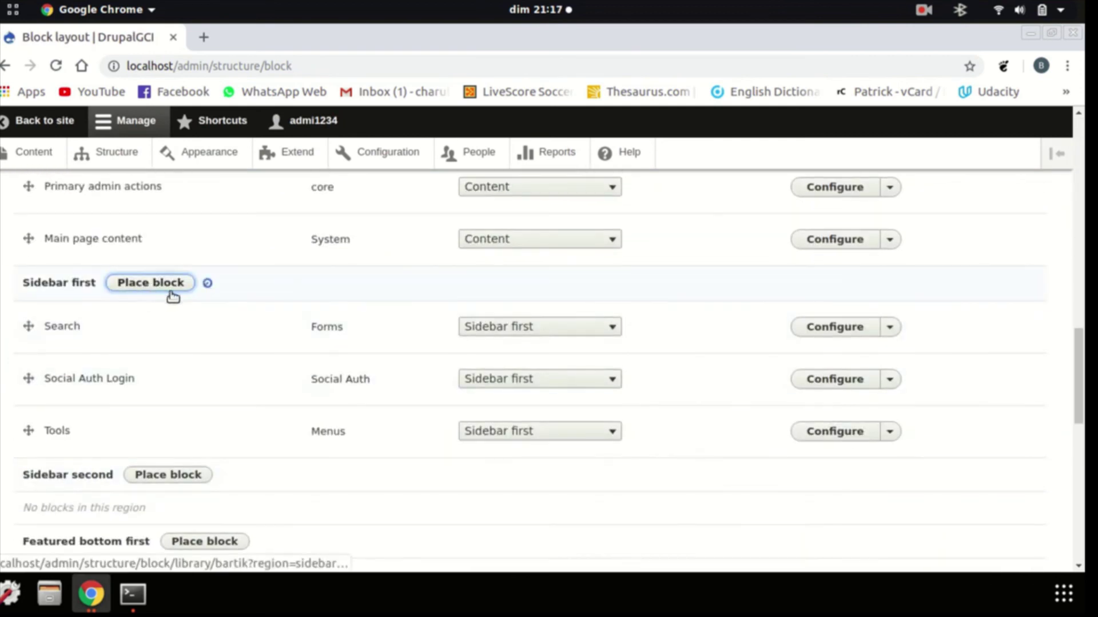
pyautogui.scroll(-4, 462, 462)
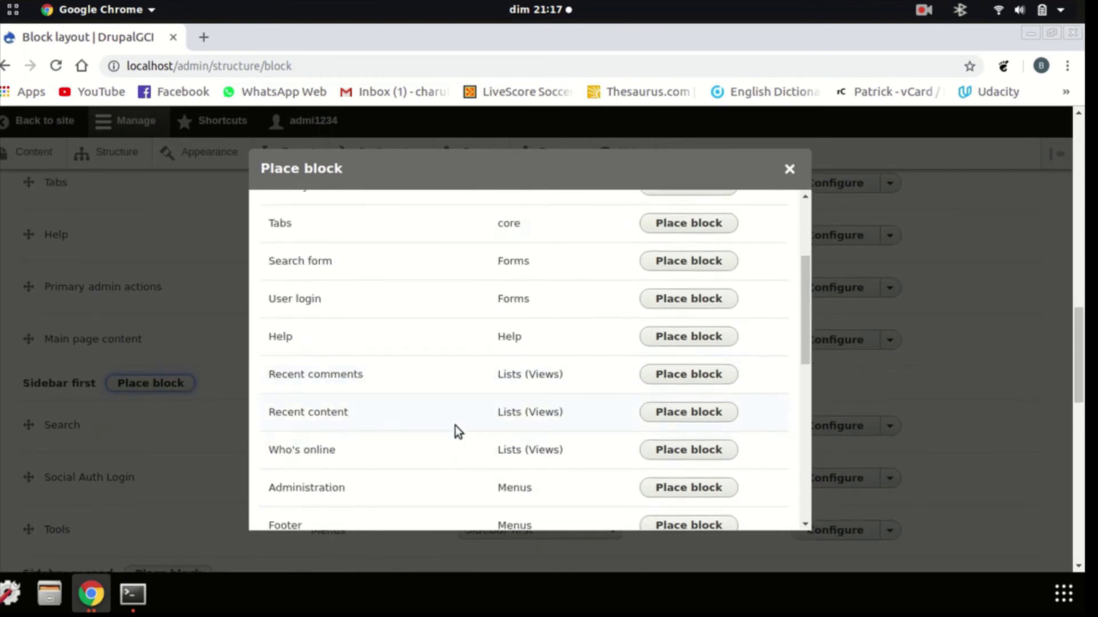
pyautogui.scroll(-6, 456, 430)
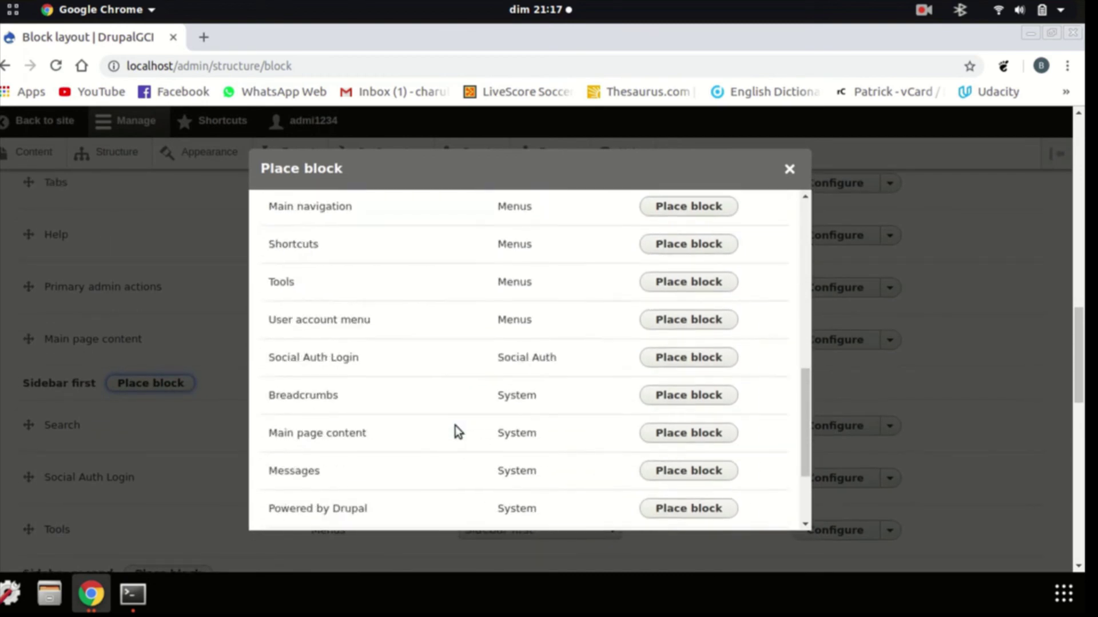
pyautogui.click(698, 288)
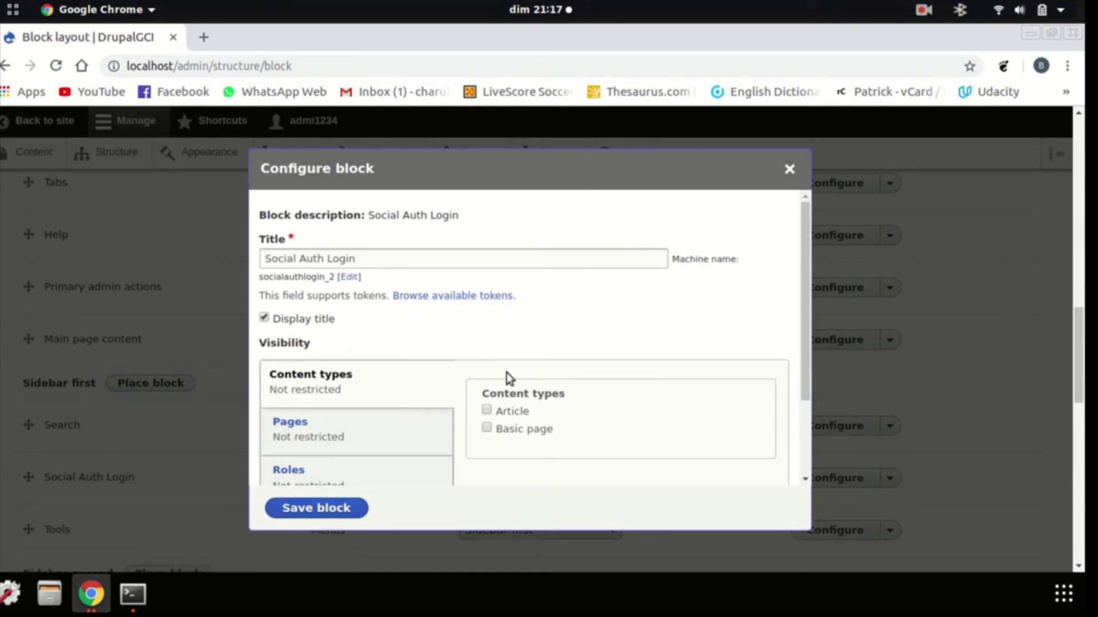
pyautogui.scroll(-4, 451, 421)
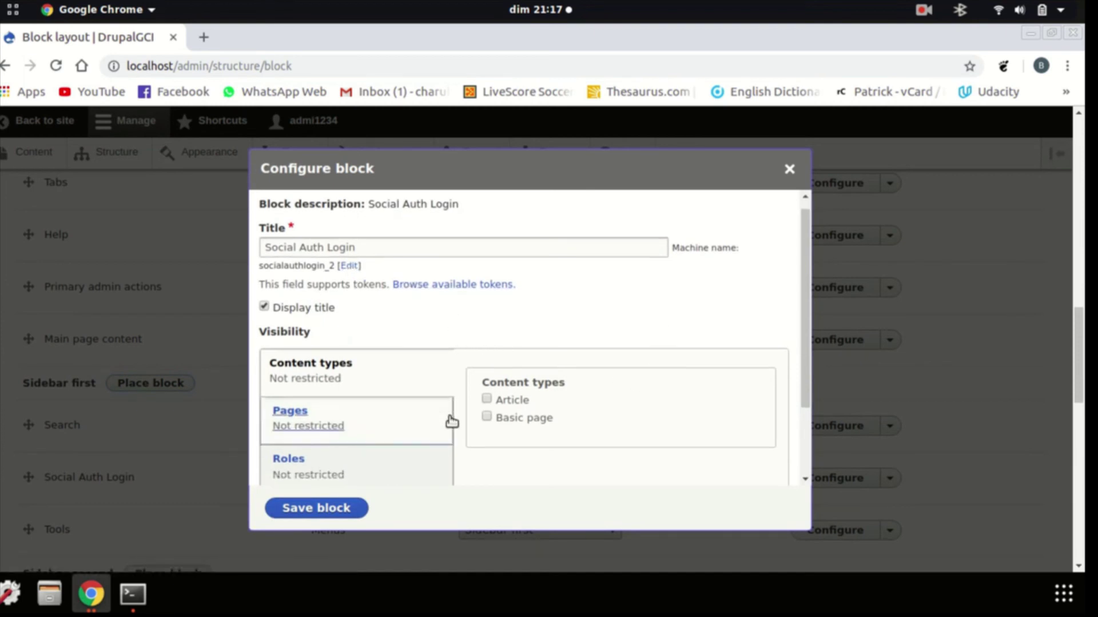
pyautogui.click(324, 505)
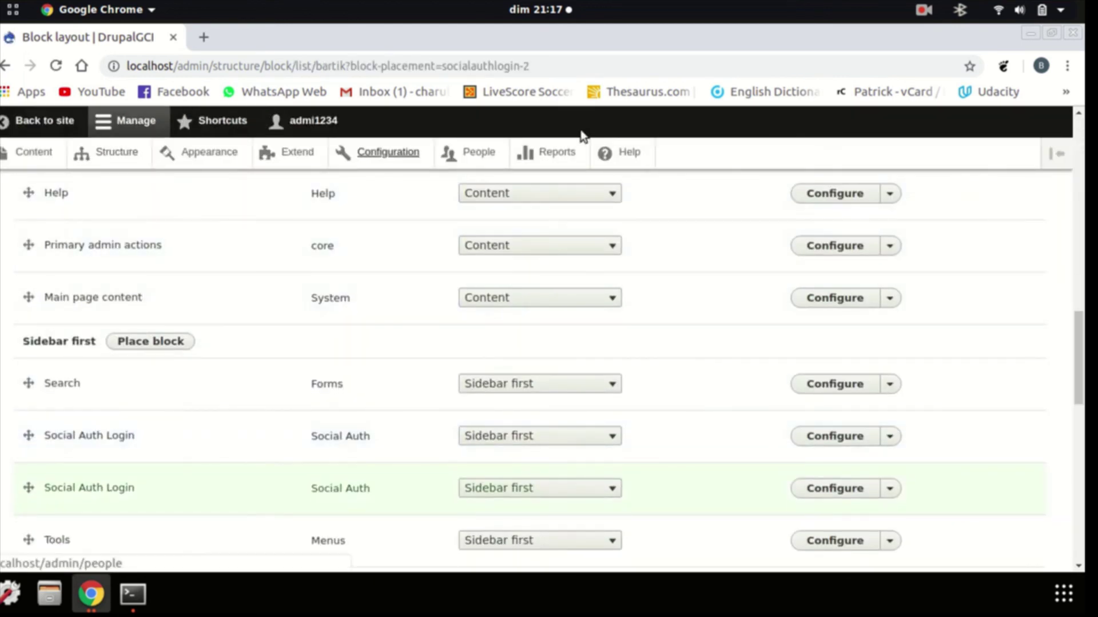
# Log out of the administrator account and try signing in with the Facebook icon
pyautogui.click(16, 129)
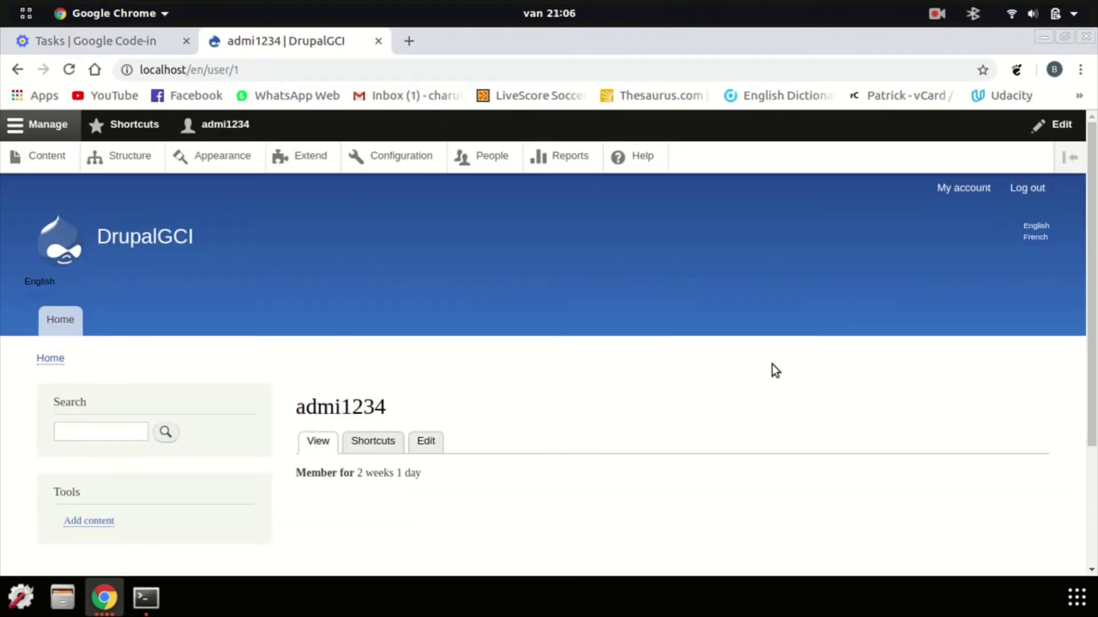
pyautogui.click(1027, 188)
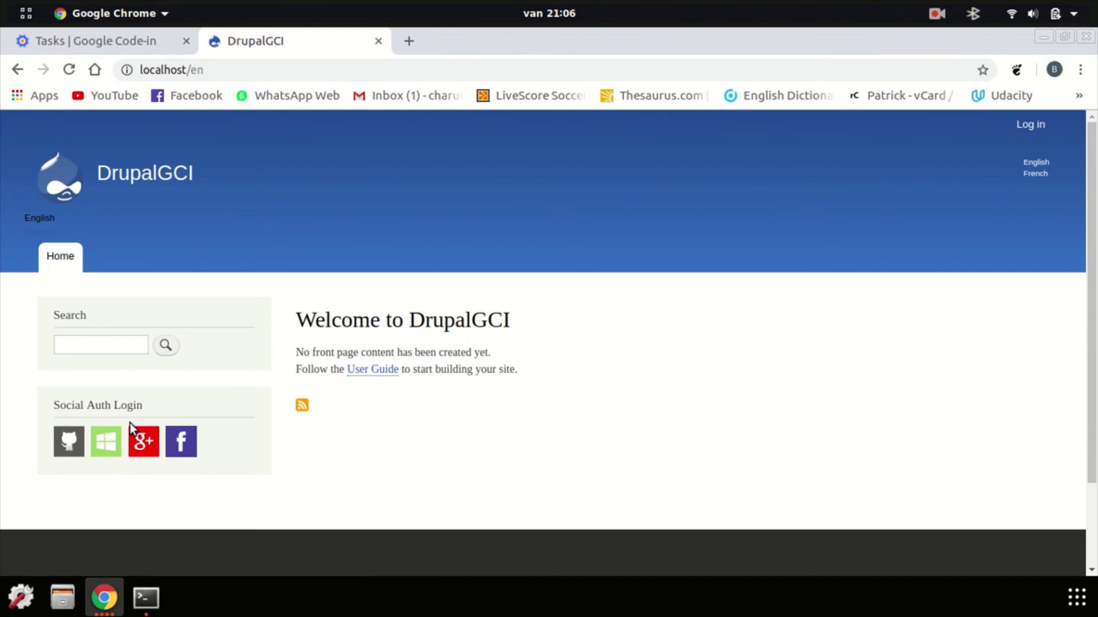
pyautogui.click(183, 441)
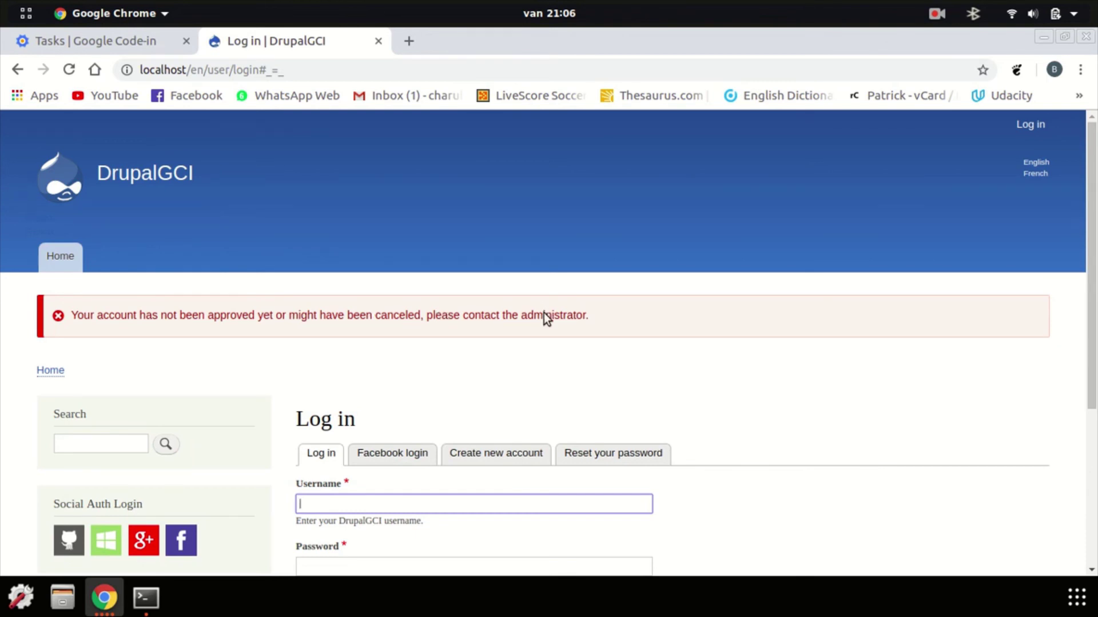
# Log in as the administrator using the saved username and the account password
pyautogui.click(385, 501)
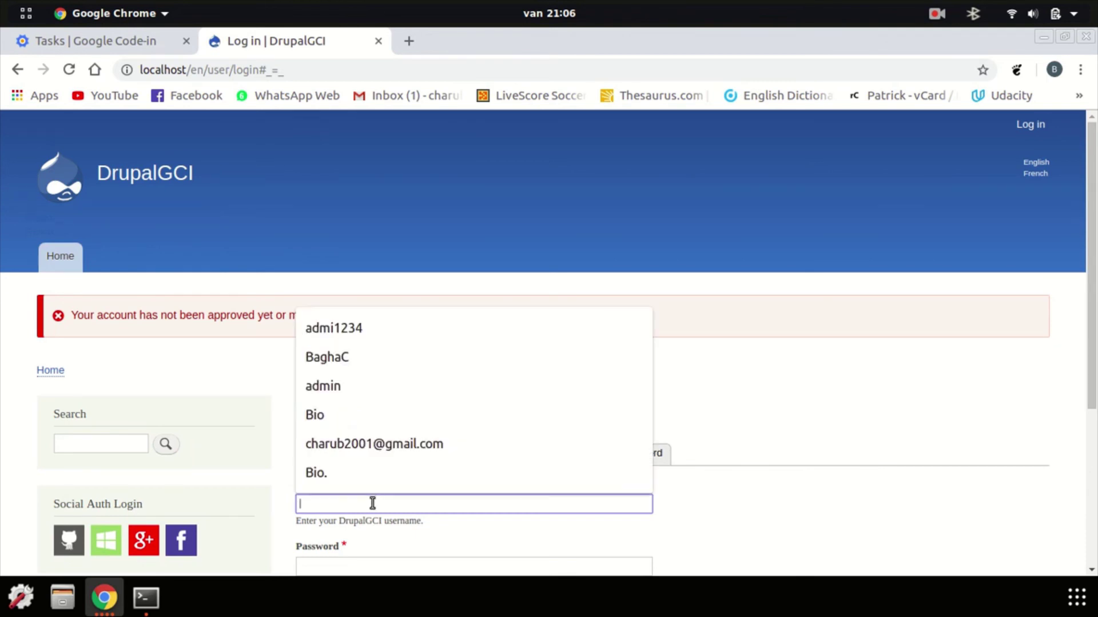
pyautogui.click(400, 337)
pyautogui.click(343, 563)
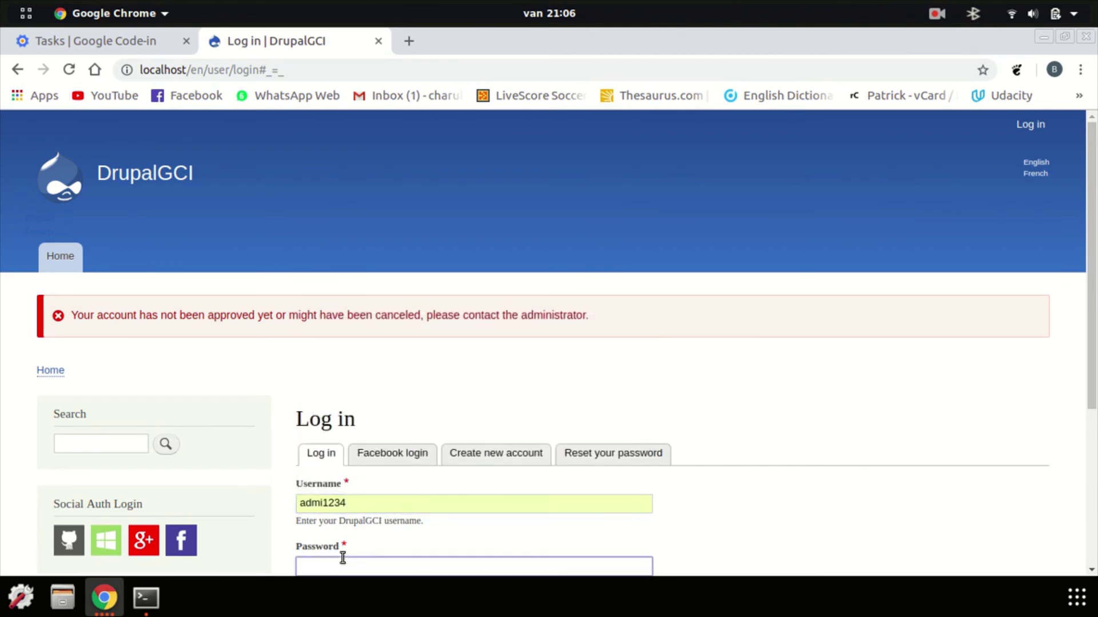
pyautogui.write('12345678')
pyautogui.press('Return')
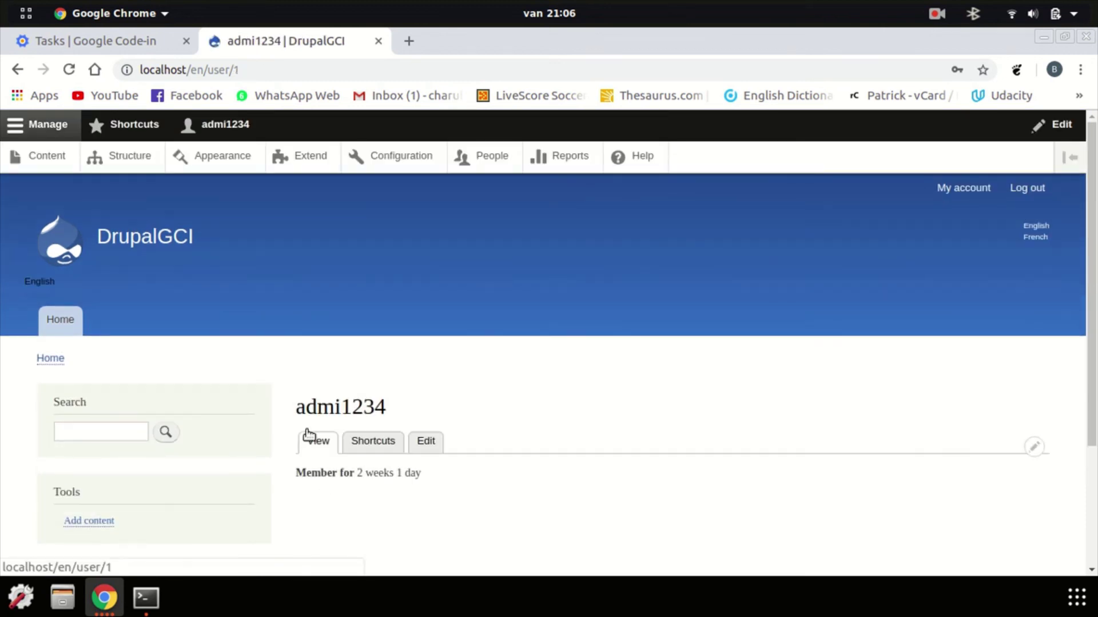
# On the People page, apply 'Unblock the selected user(s)' to the checked Facebook-created user
pyautogui.click(493, 157)
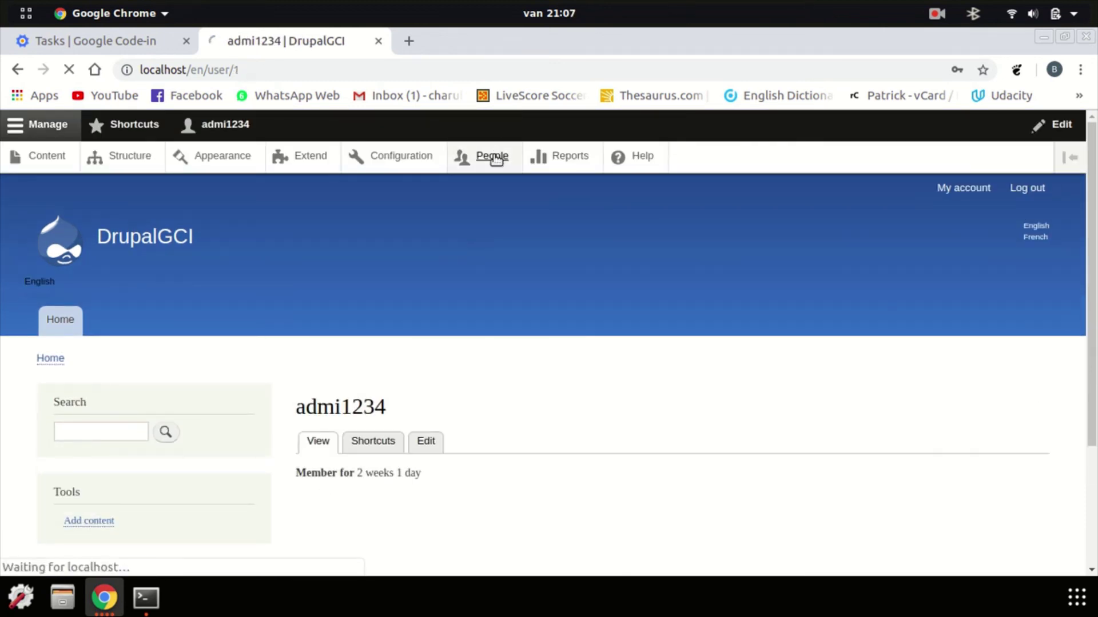
pyautogui.scroll(-3, 166, 356)
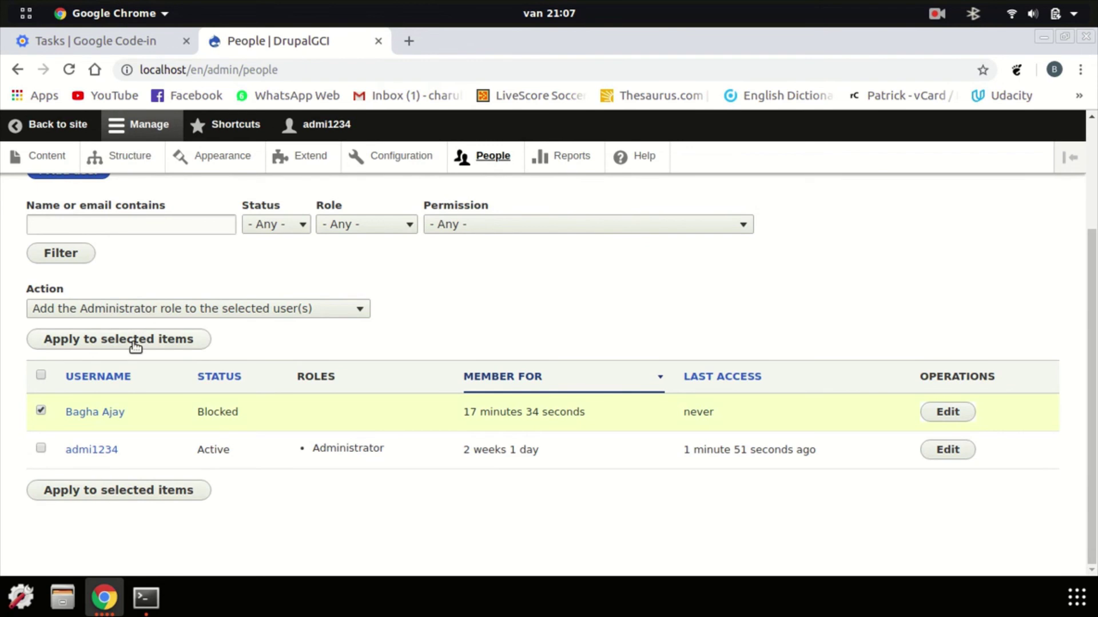
pyautogui.scroll(1, 135, 344)
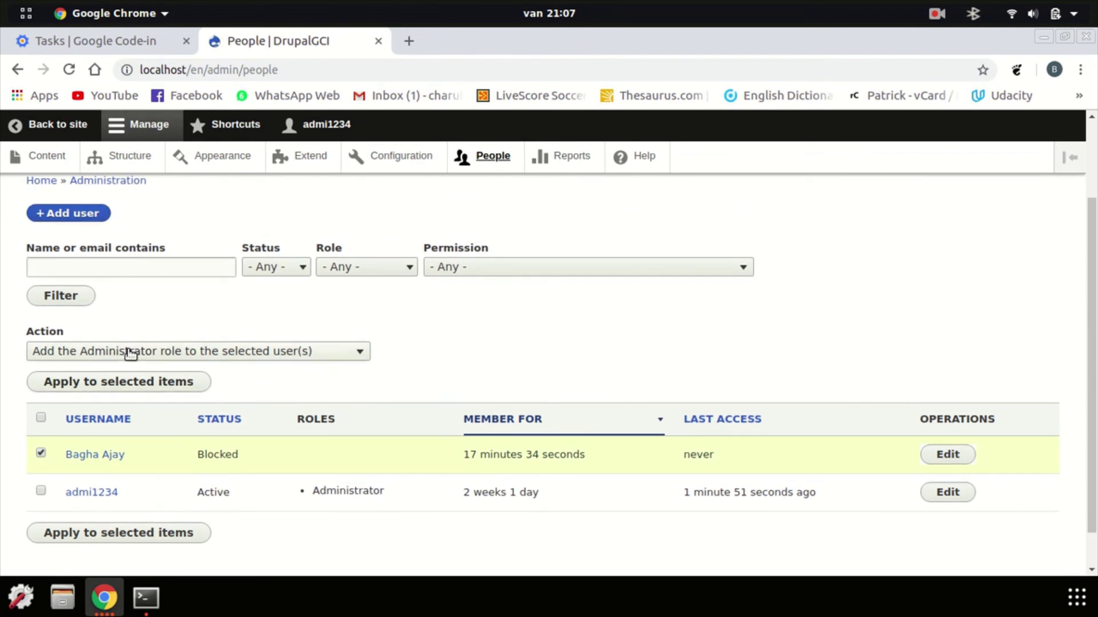
pyautogui.click(128, 351)
pyautogui.click(131, 421)
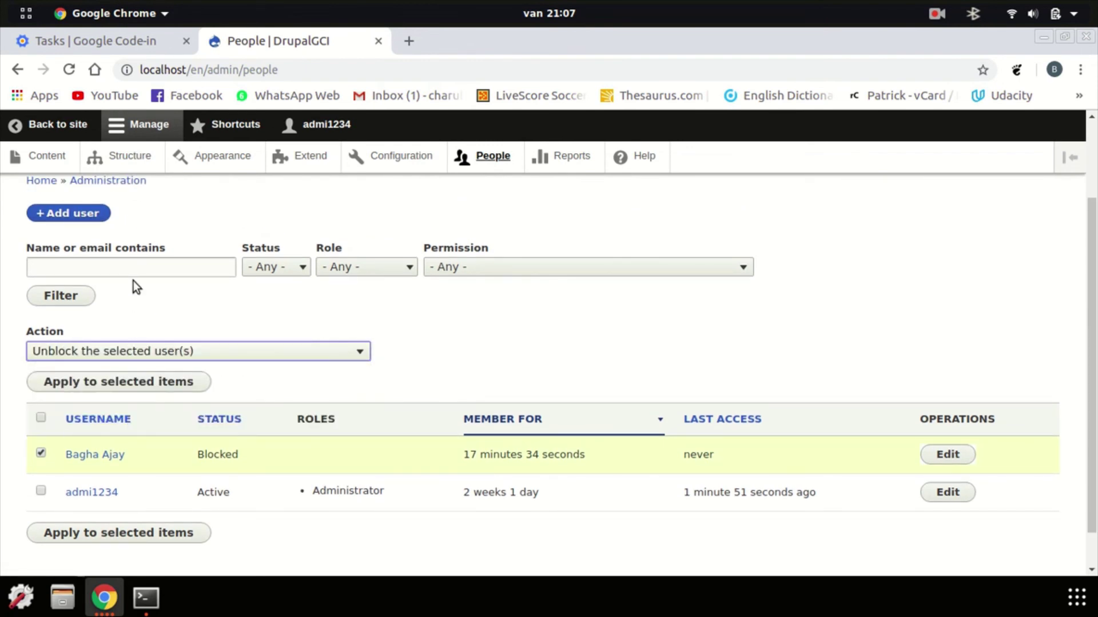
pyautogui.scroll(-1, 145, 443)
pyautogui.click(134, 489)
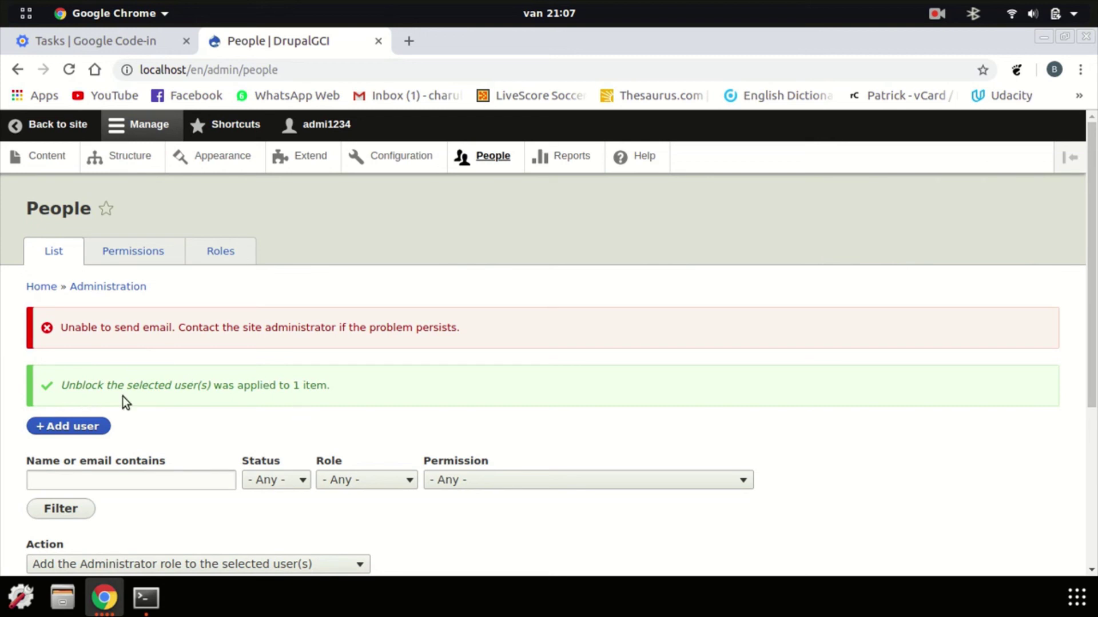
# Log out of the admin account and sign in via the sidebar Facebook icon, reaching the user's profile
pyautogui.click(57, 124)
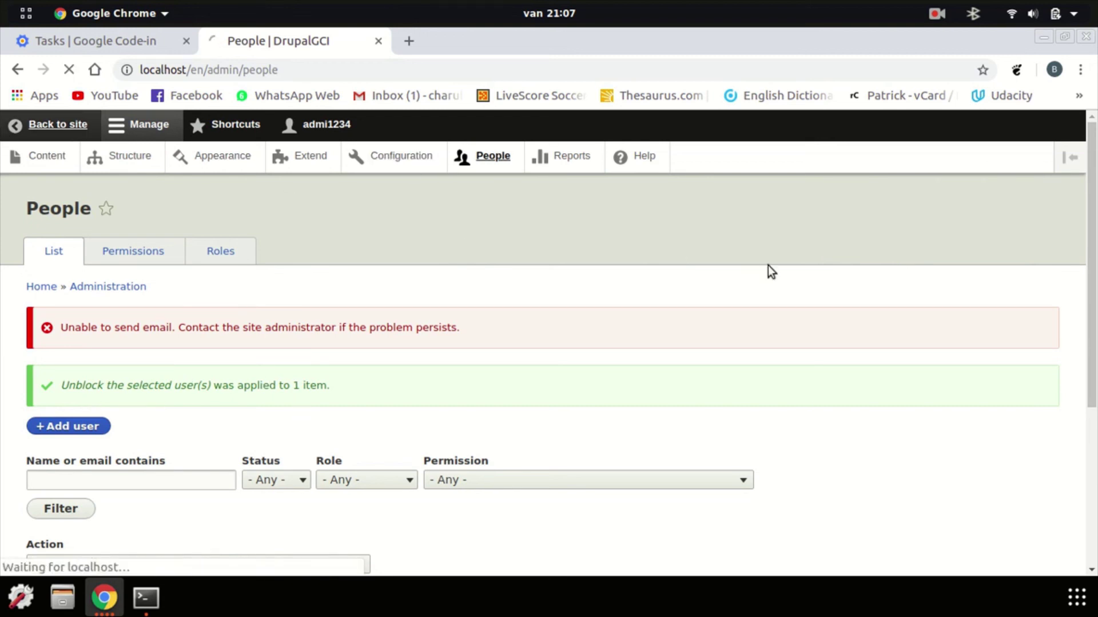
pyautogui.click(1036, 187)
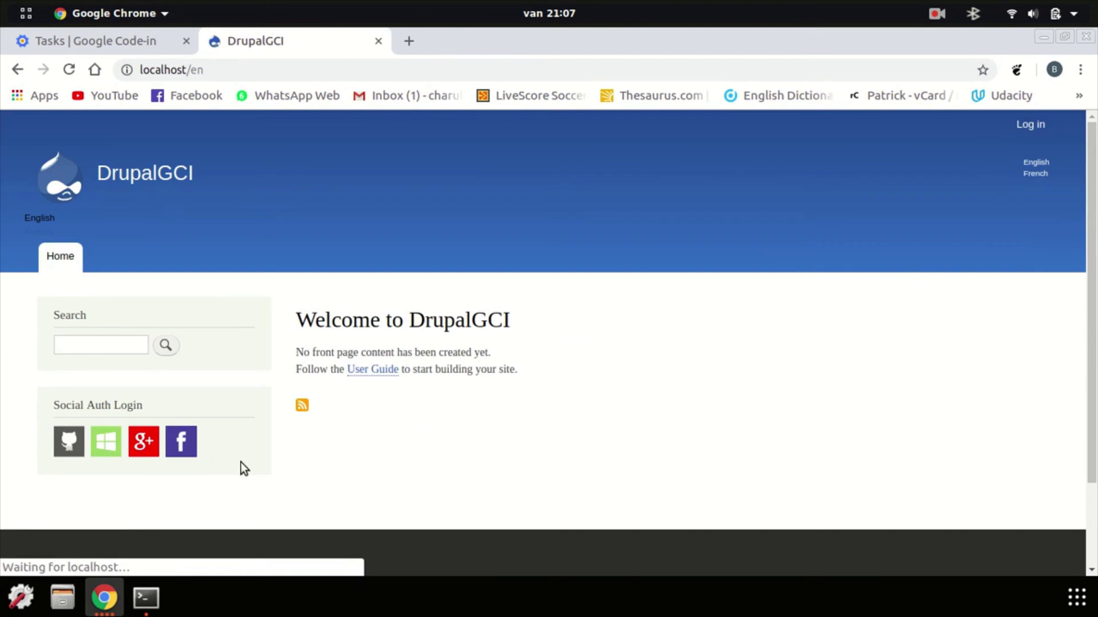
pyautogui.click(183, 440)
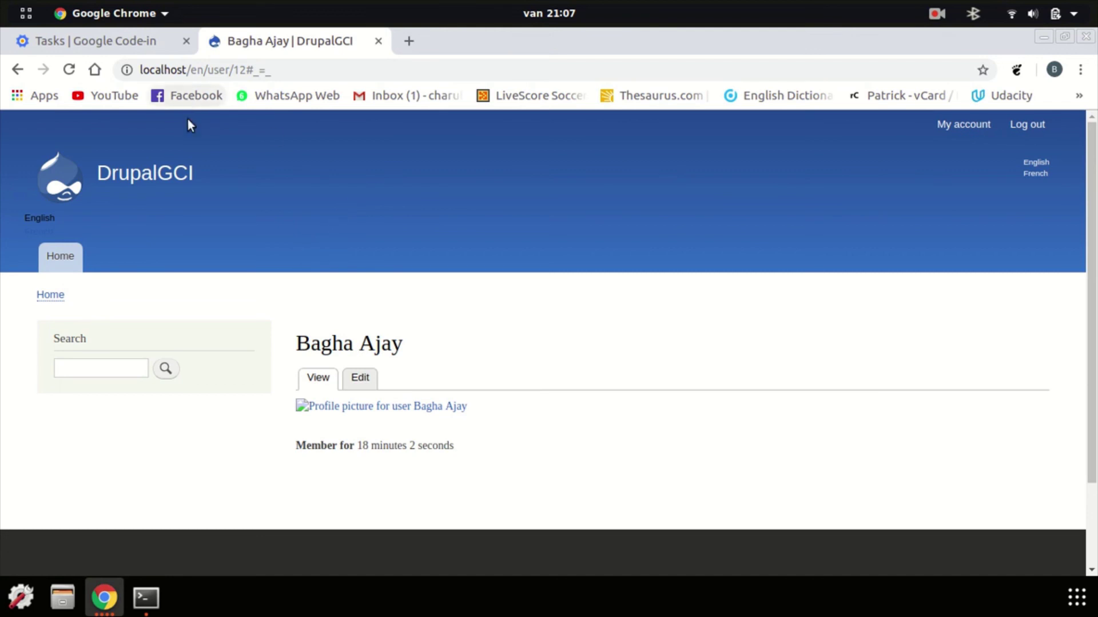
pyautogui.moveTo(286, 346); pyautogui.dragTo(558, 341)
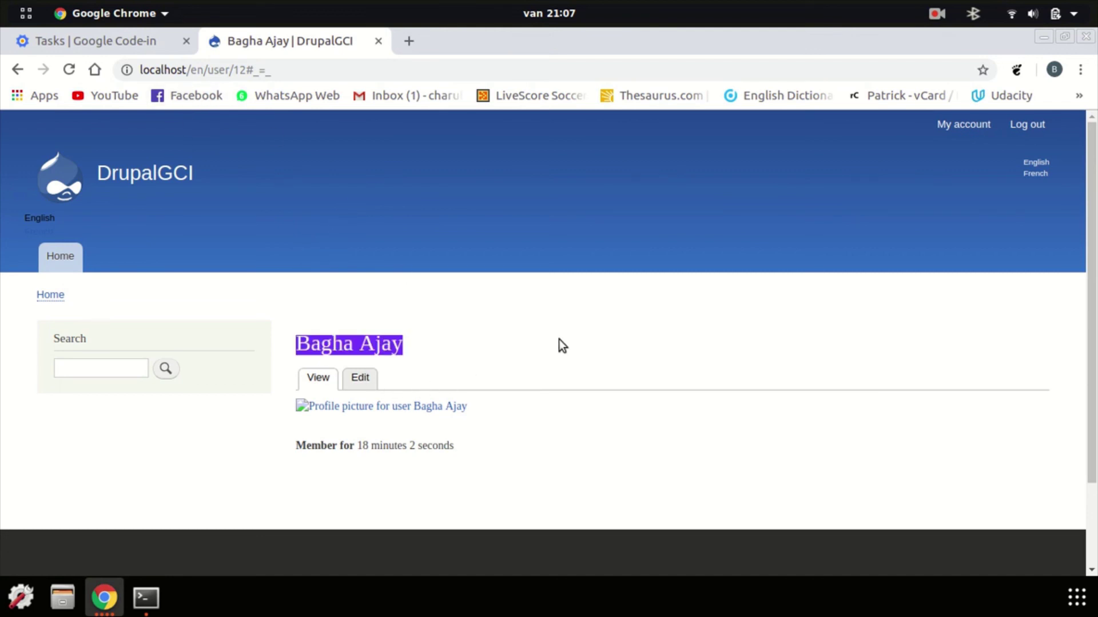
pyautogui.click(561, 343)
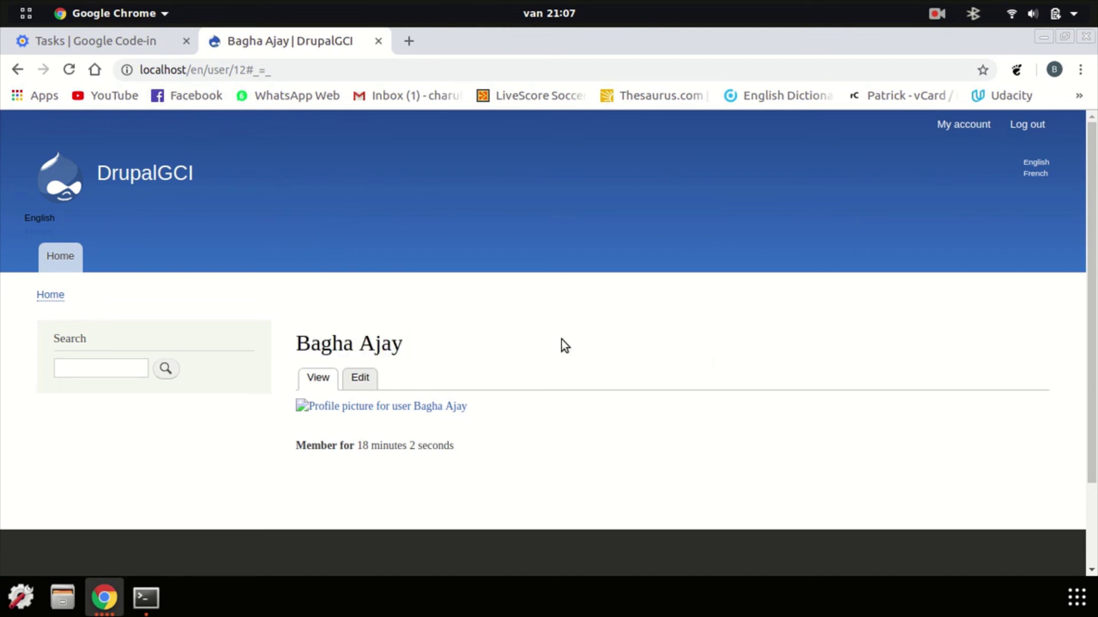